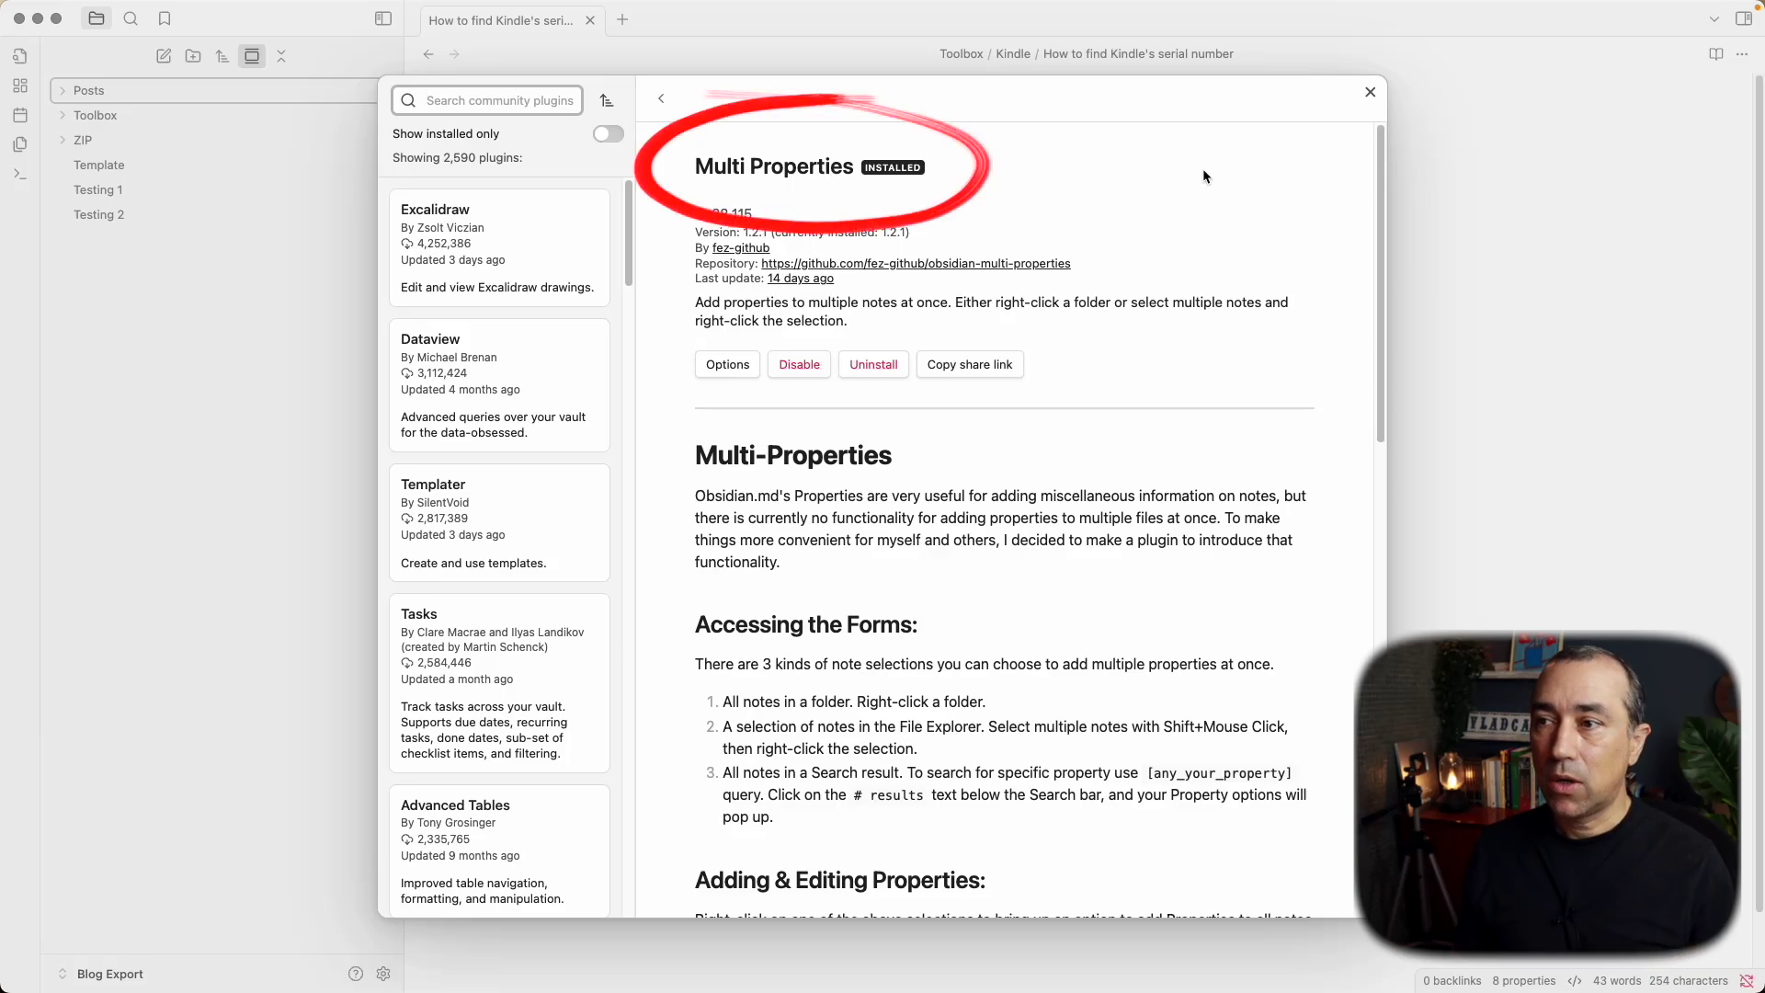
Close the Multi Properties plugin page and Settings to return to the Kindle serial number note
left_click(1370, 96)
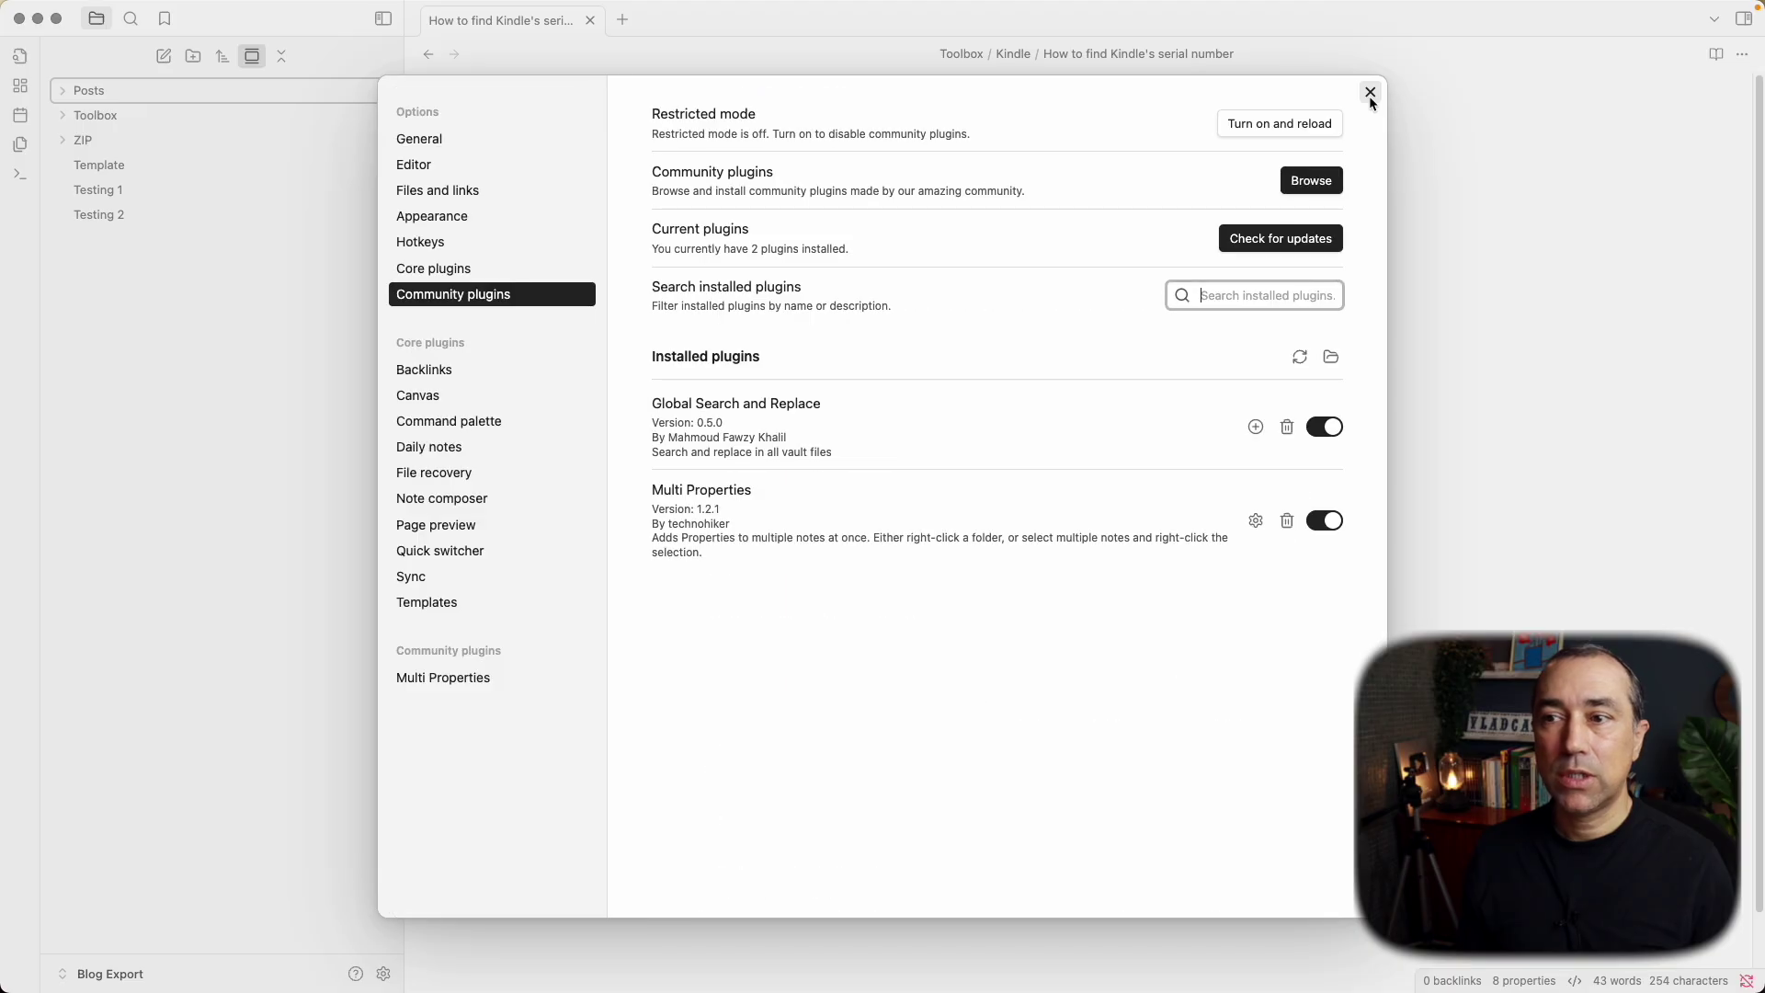
left_click(1369, 95)
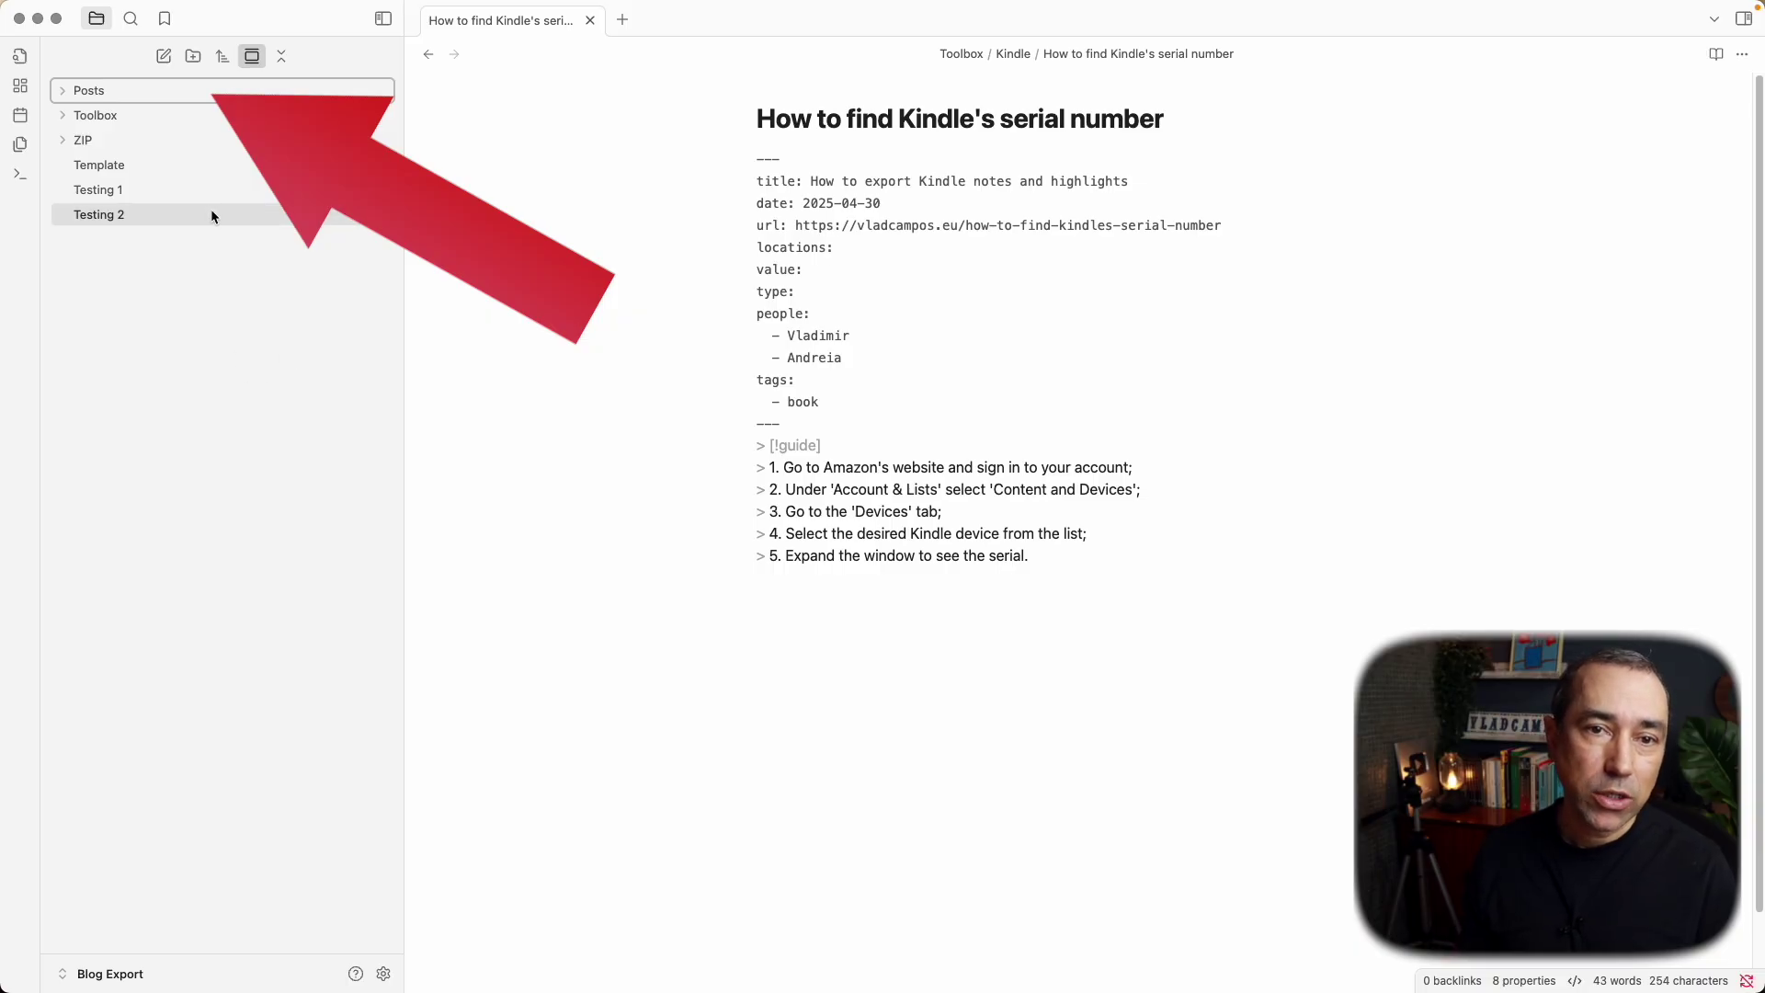
Preview the Posts folder's plugin options, then expand the Posts folder
right_click(158, 96)
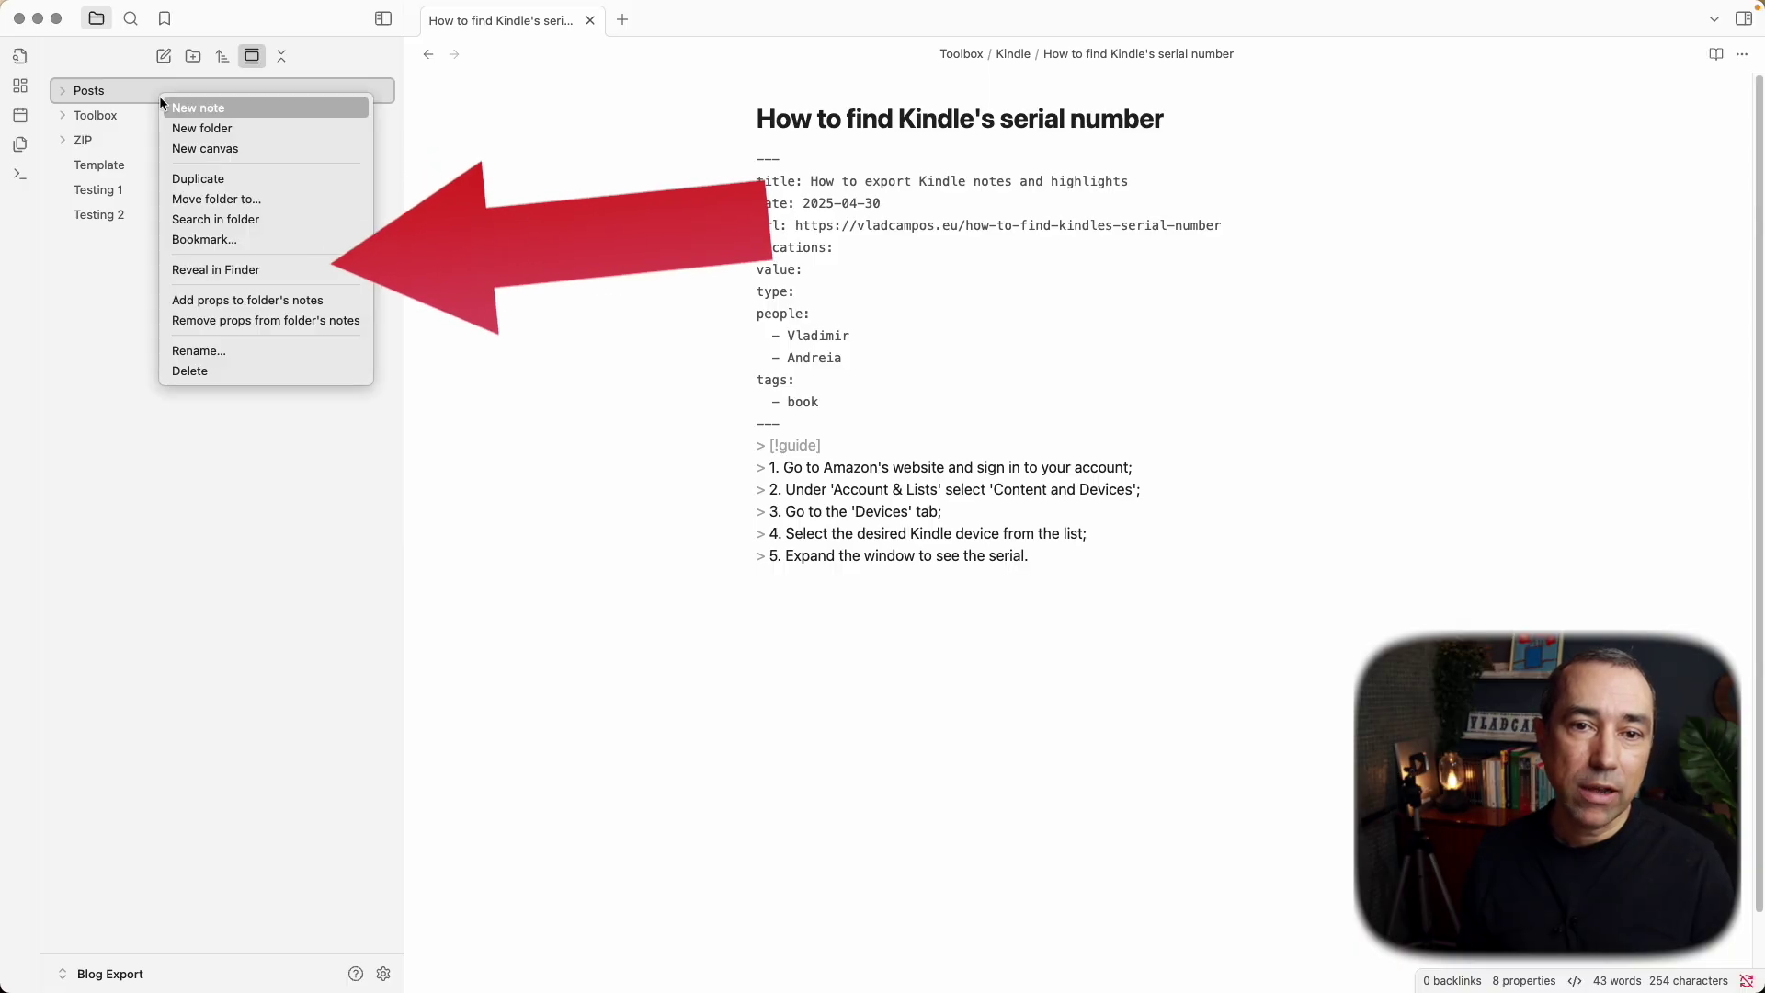
left_click(255, 322)
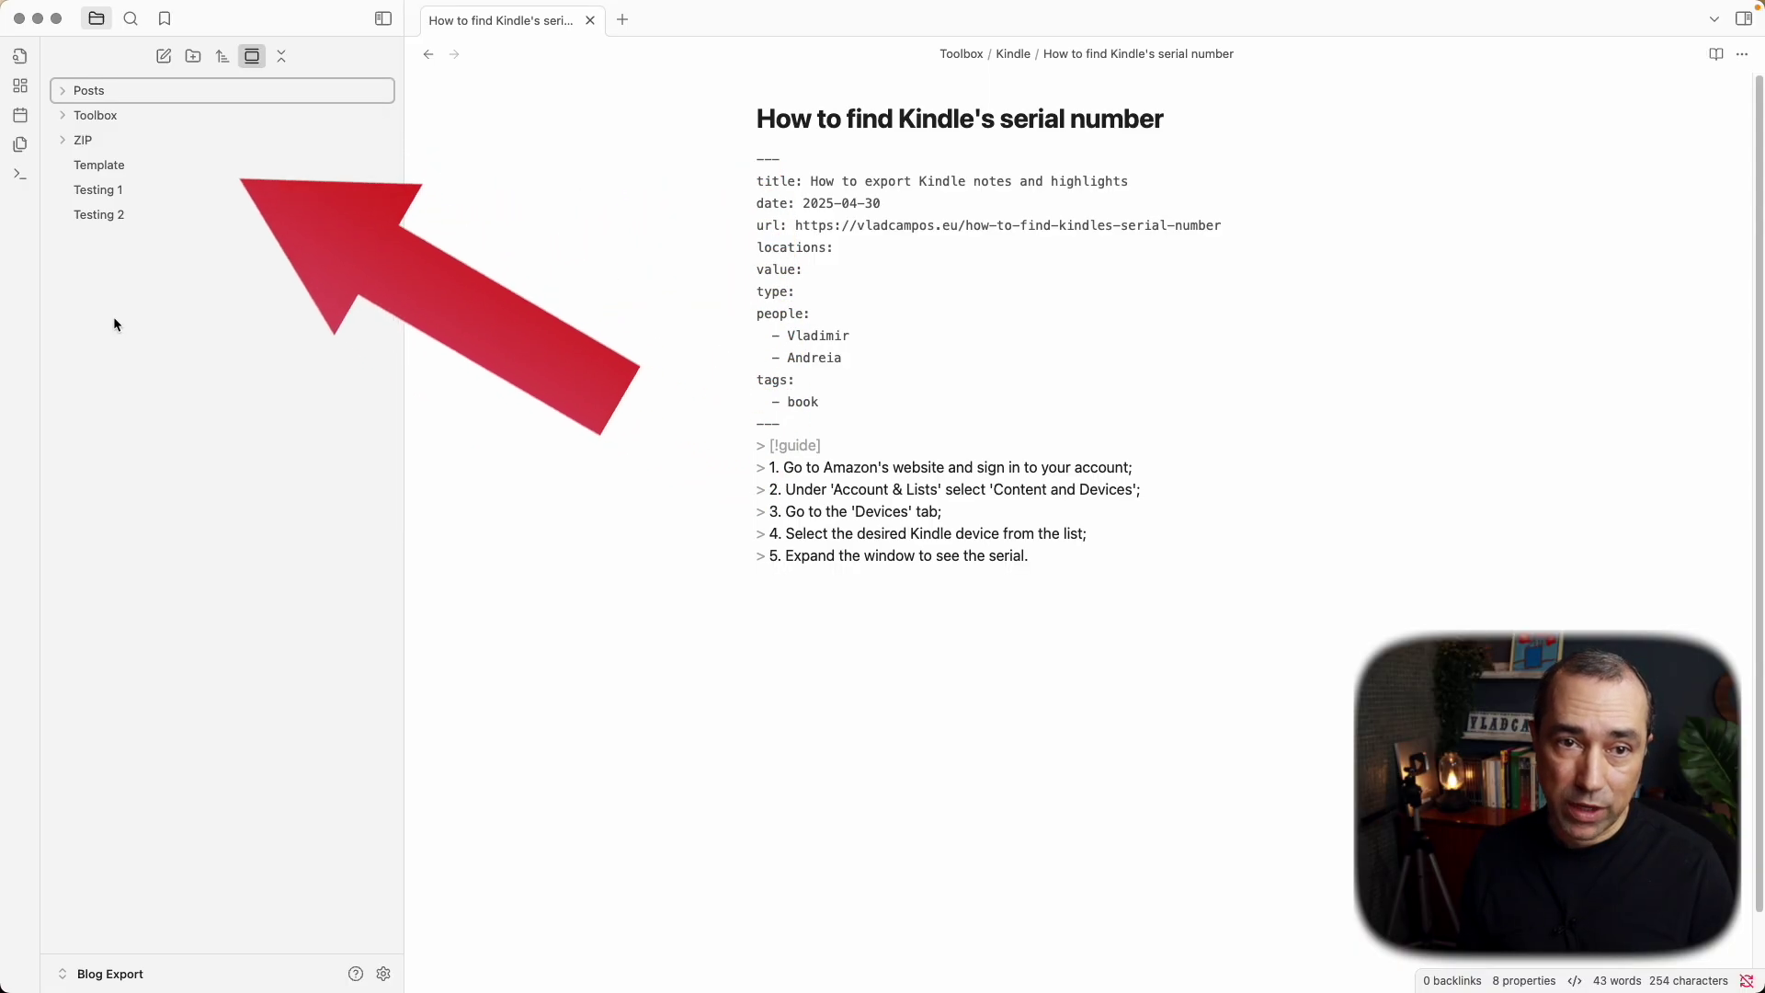
left_click(64, 90)
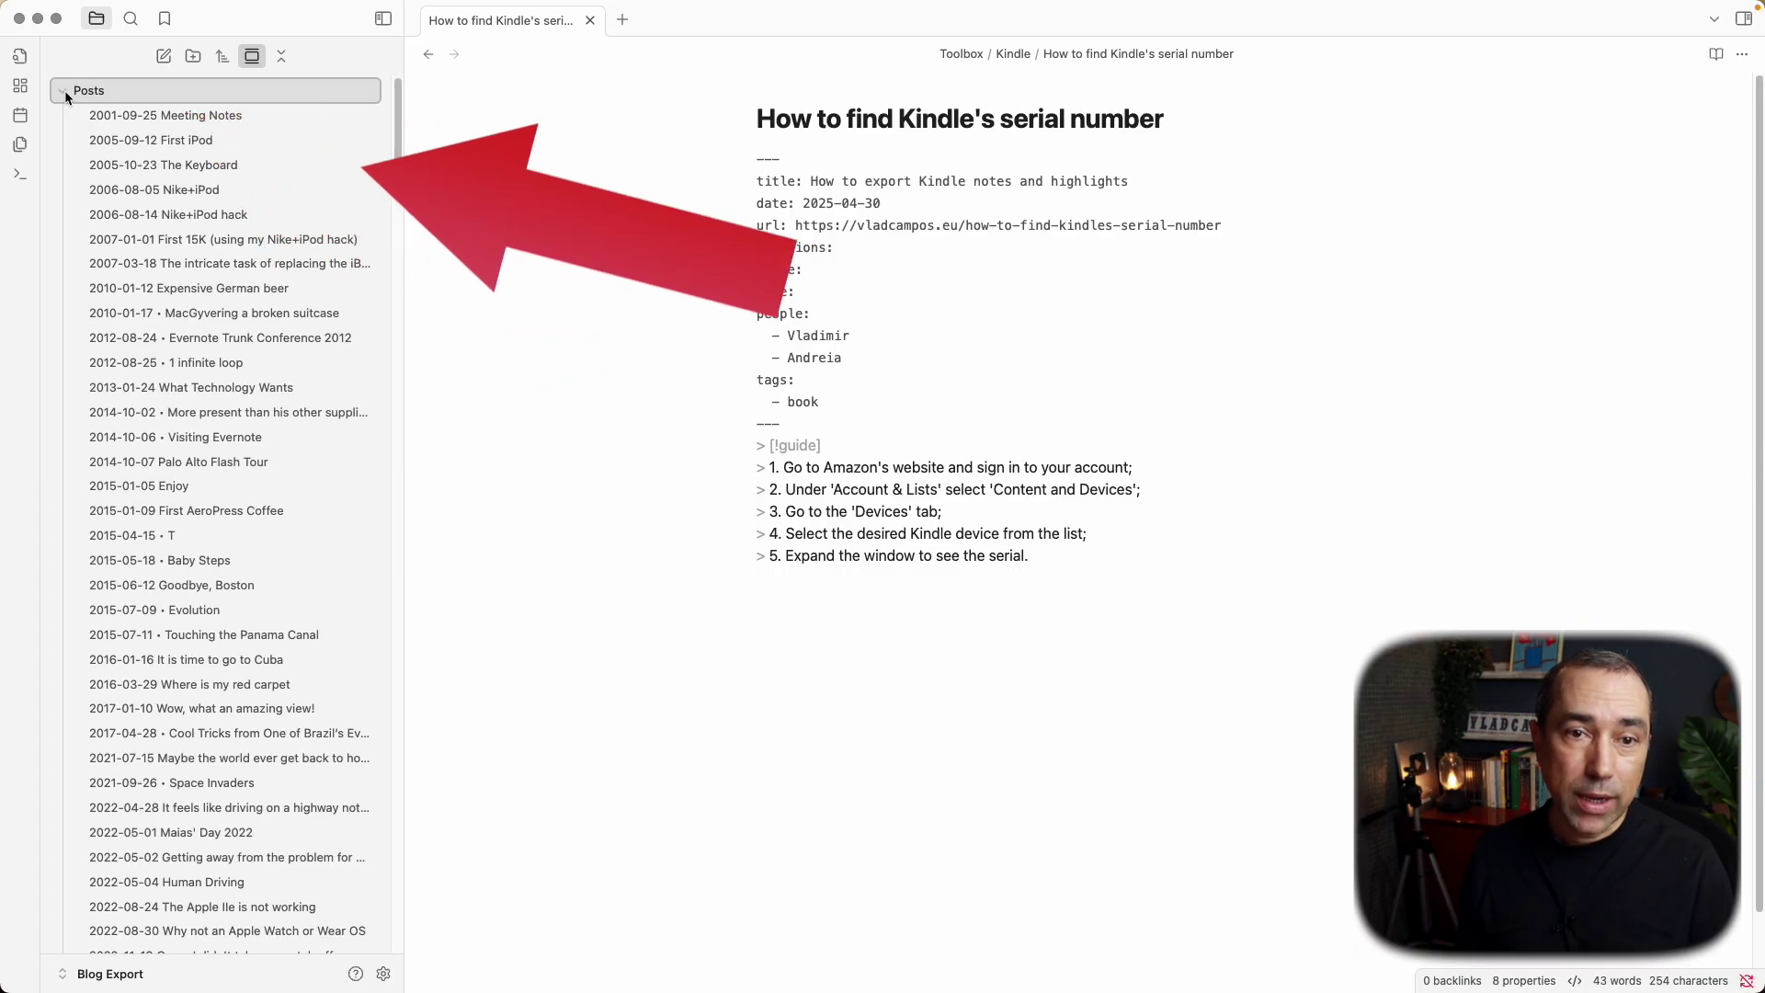
Open 2005-10-23 The Keyboard and select ten notes through 2013-01-24 What Technology Wants, previewing their options
left_click(164, 173)
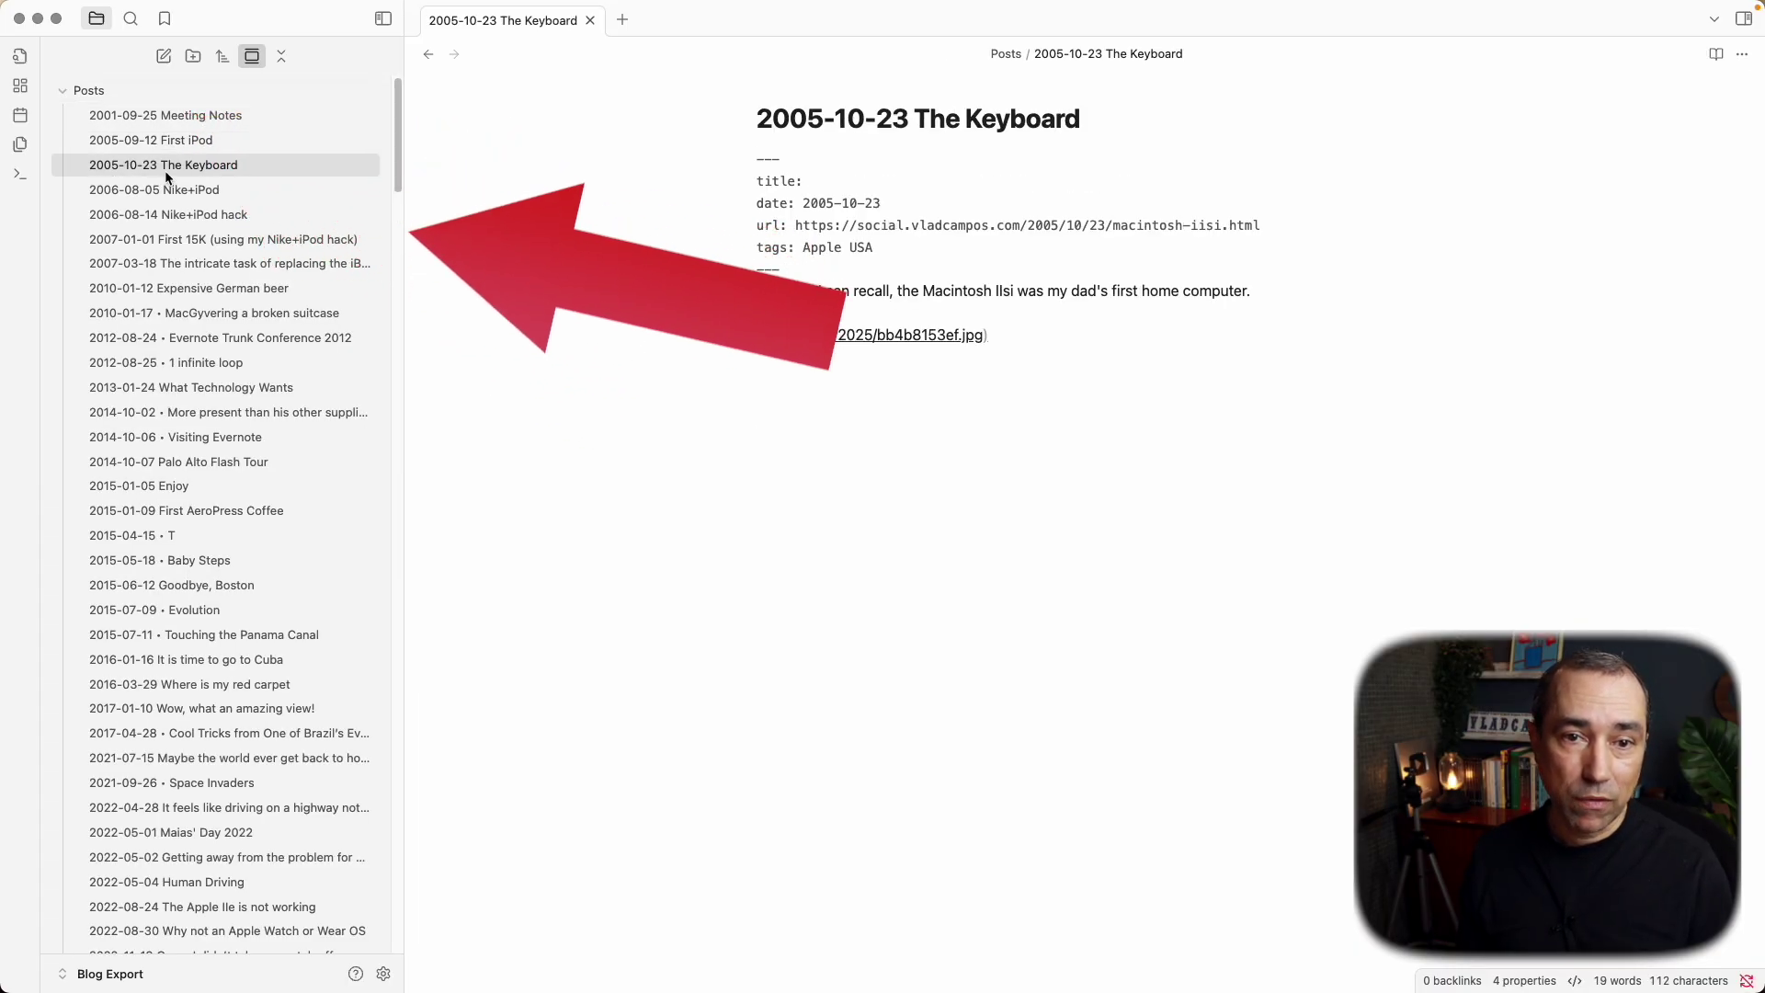
left_click(189, 388, "shift")
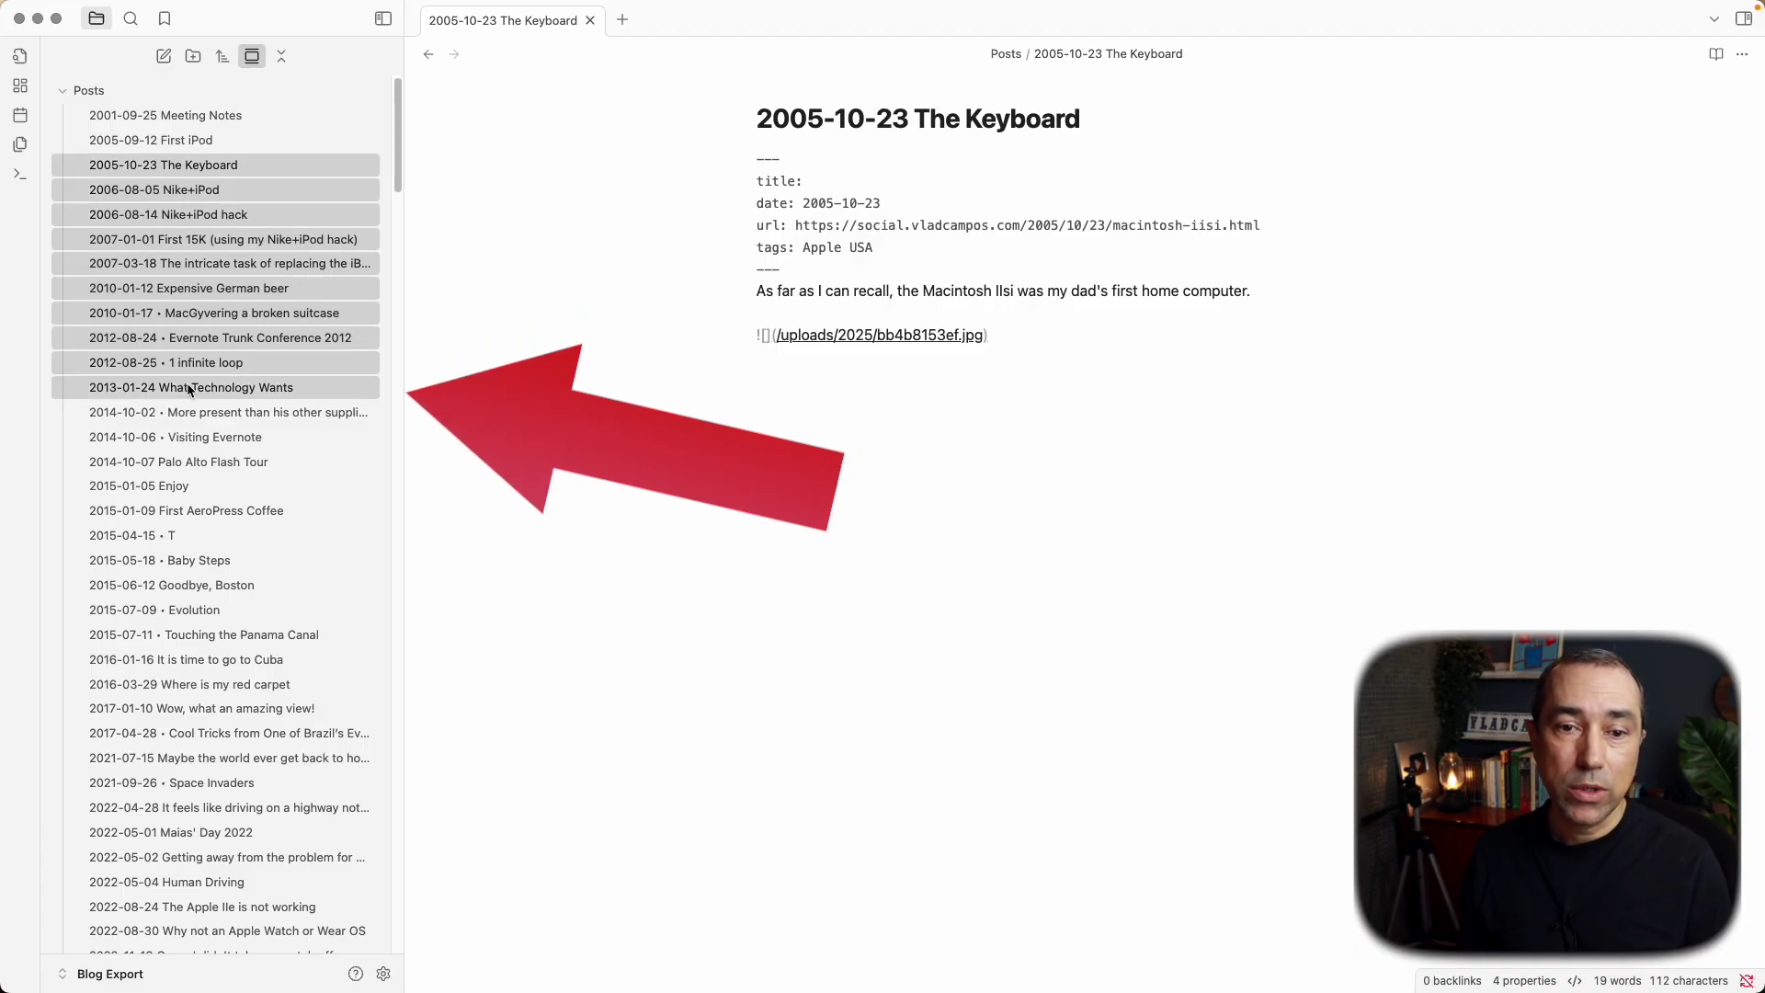
right_click(188, 389)
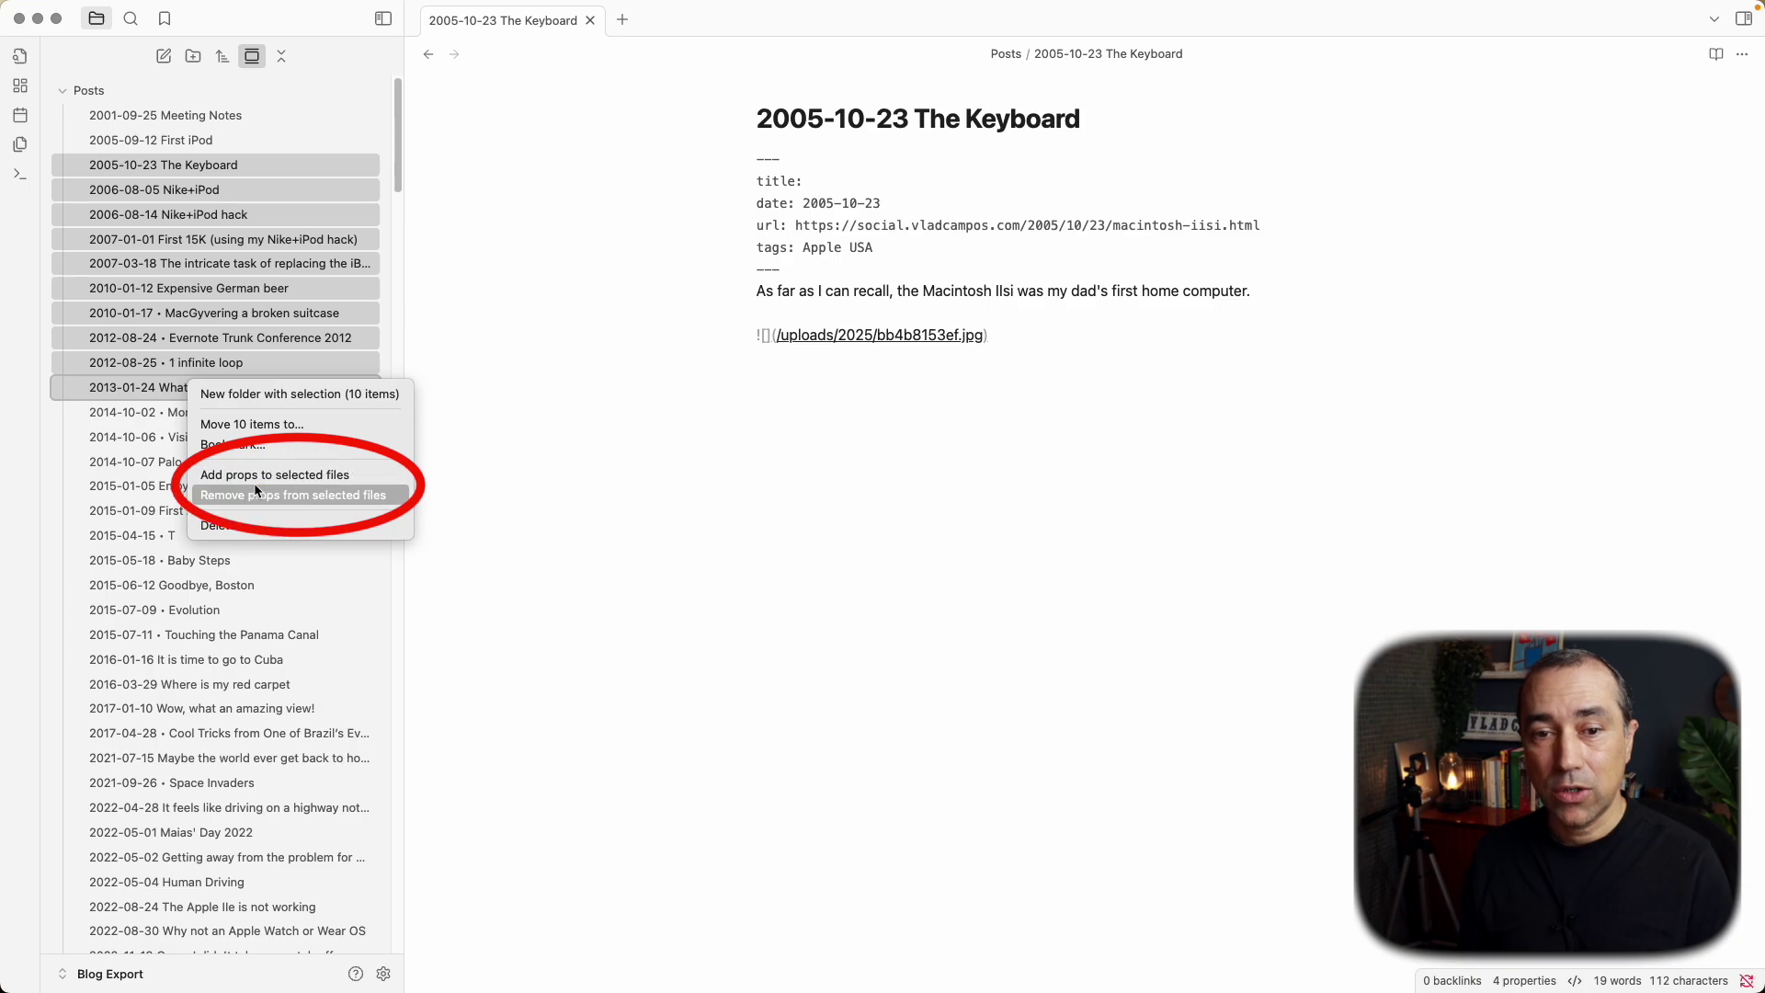
left_click(492, 387)
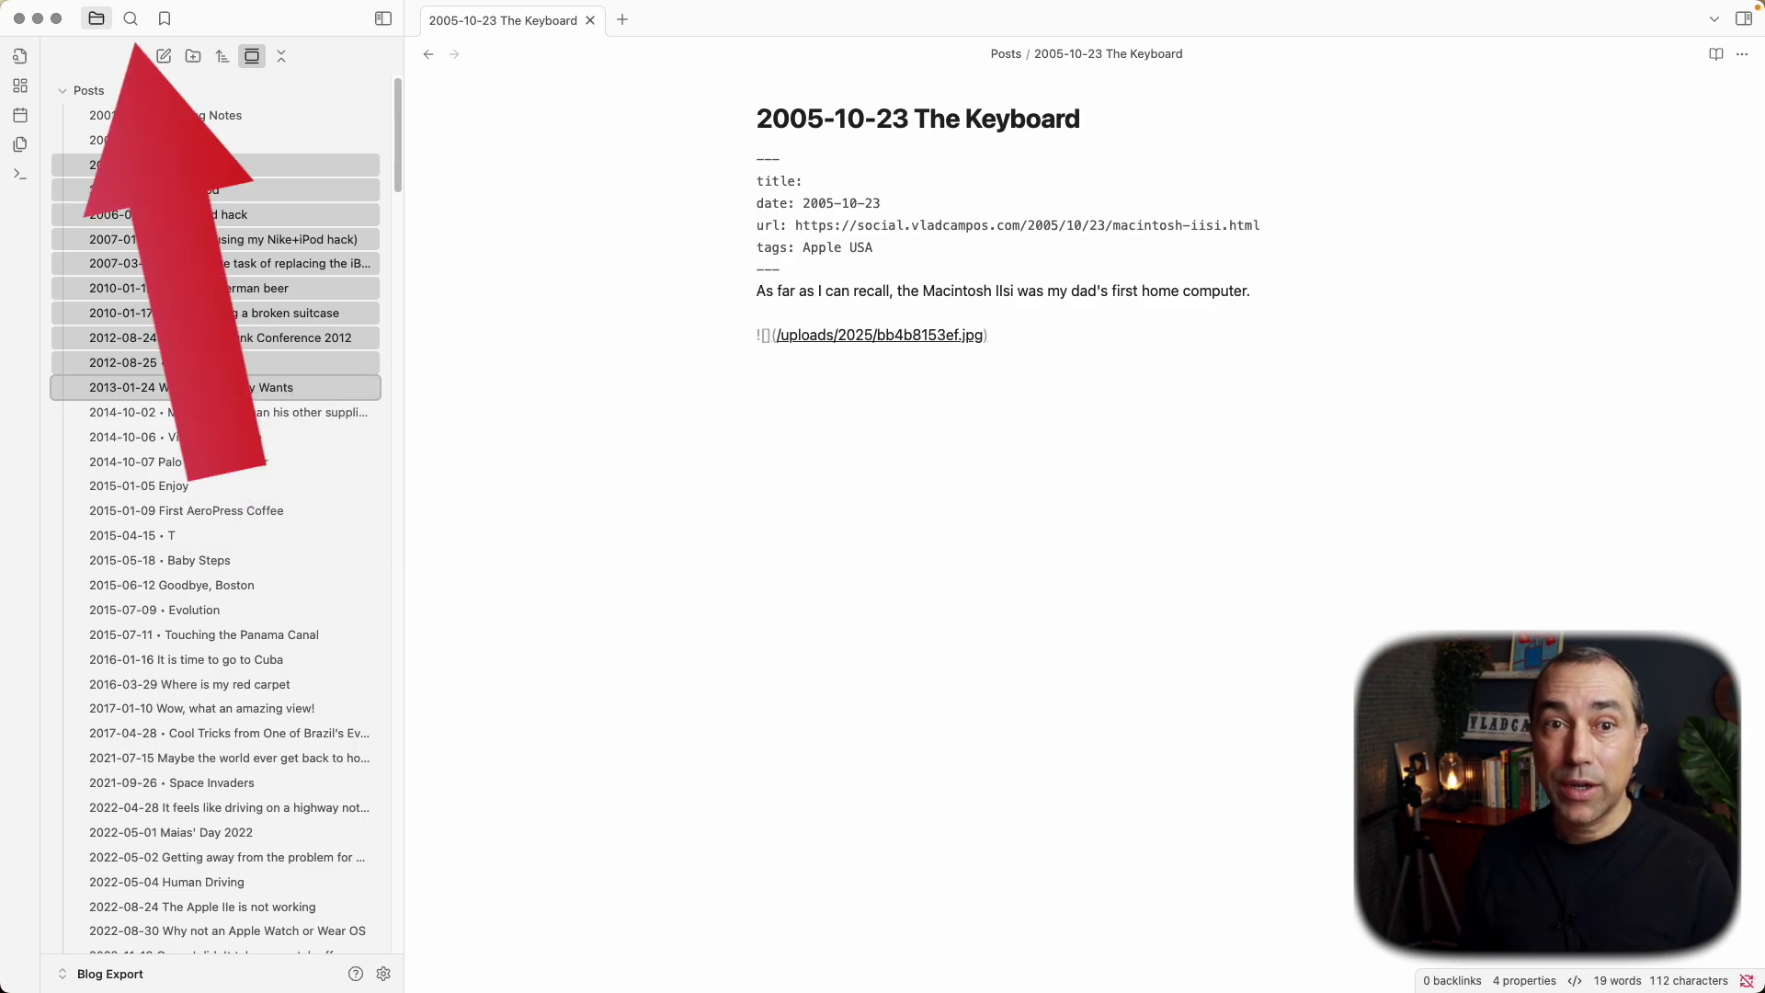
Search the vault for 'caveman' and open the options menu for its 13 results
left_click(130, 20)
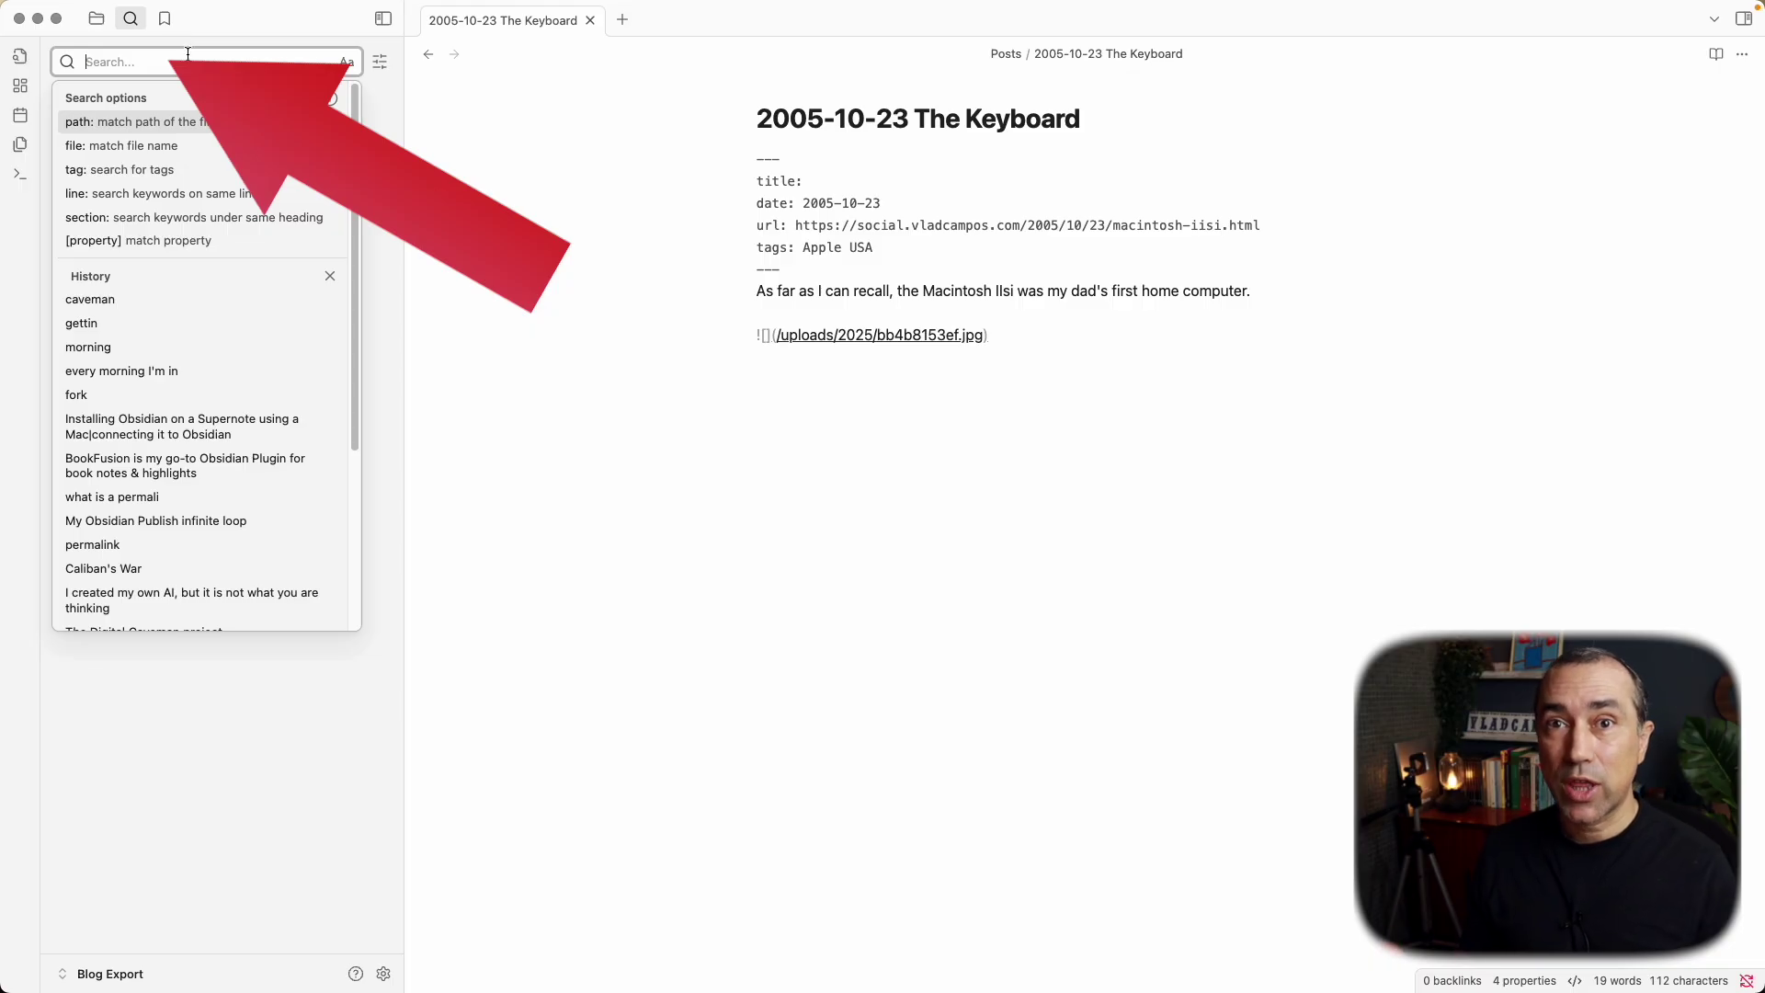
type("caveman")
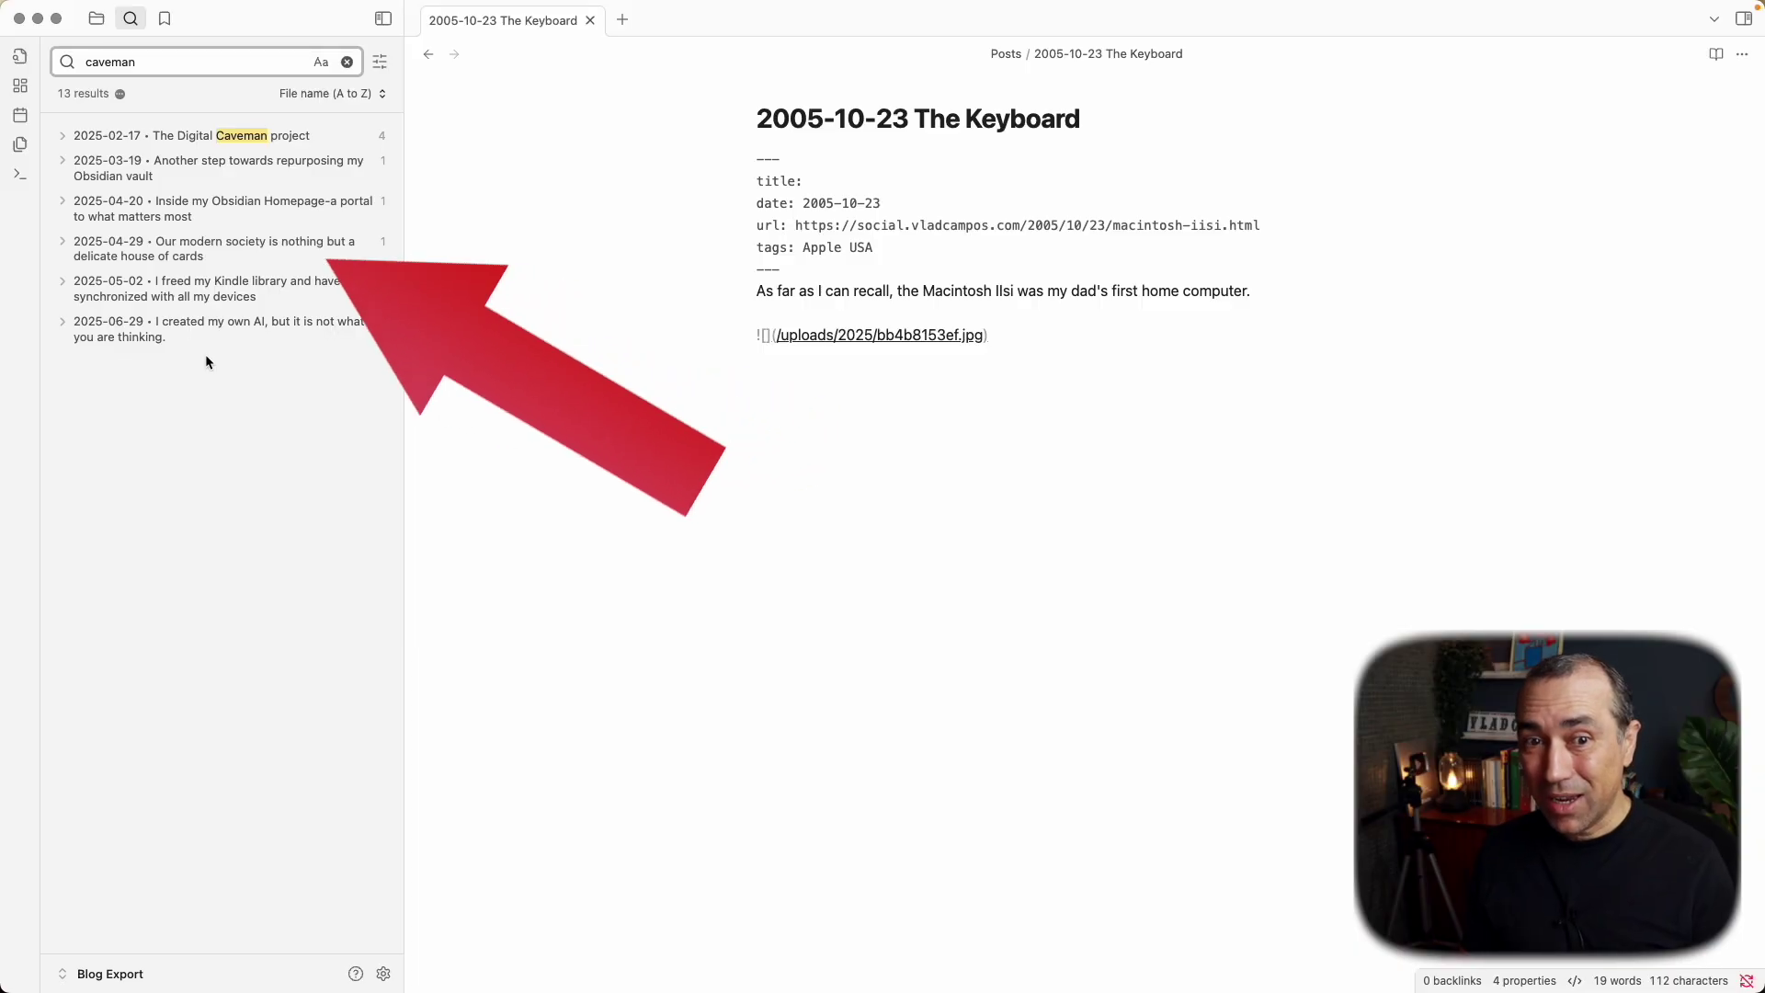
left_click(119, 94)
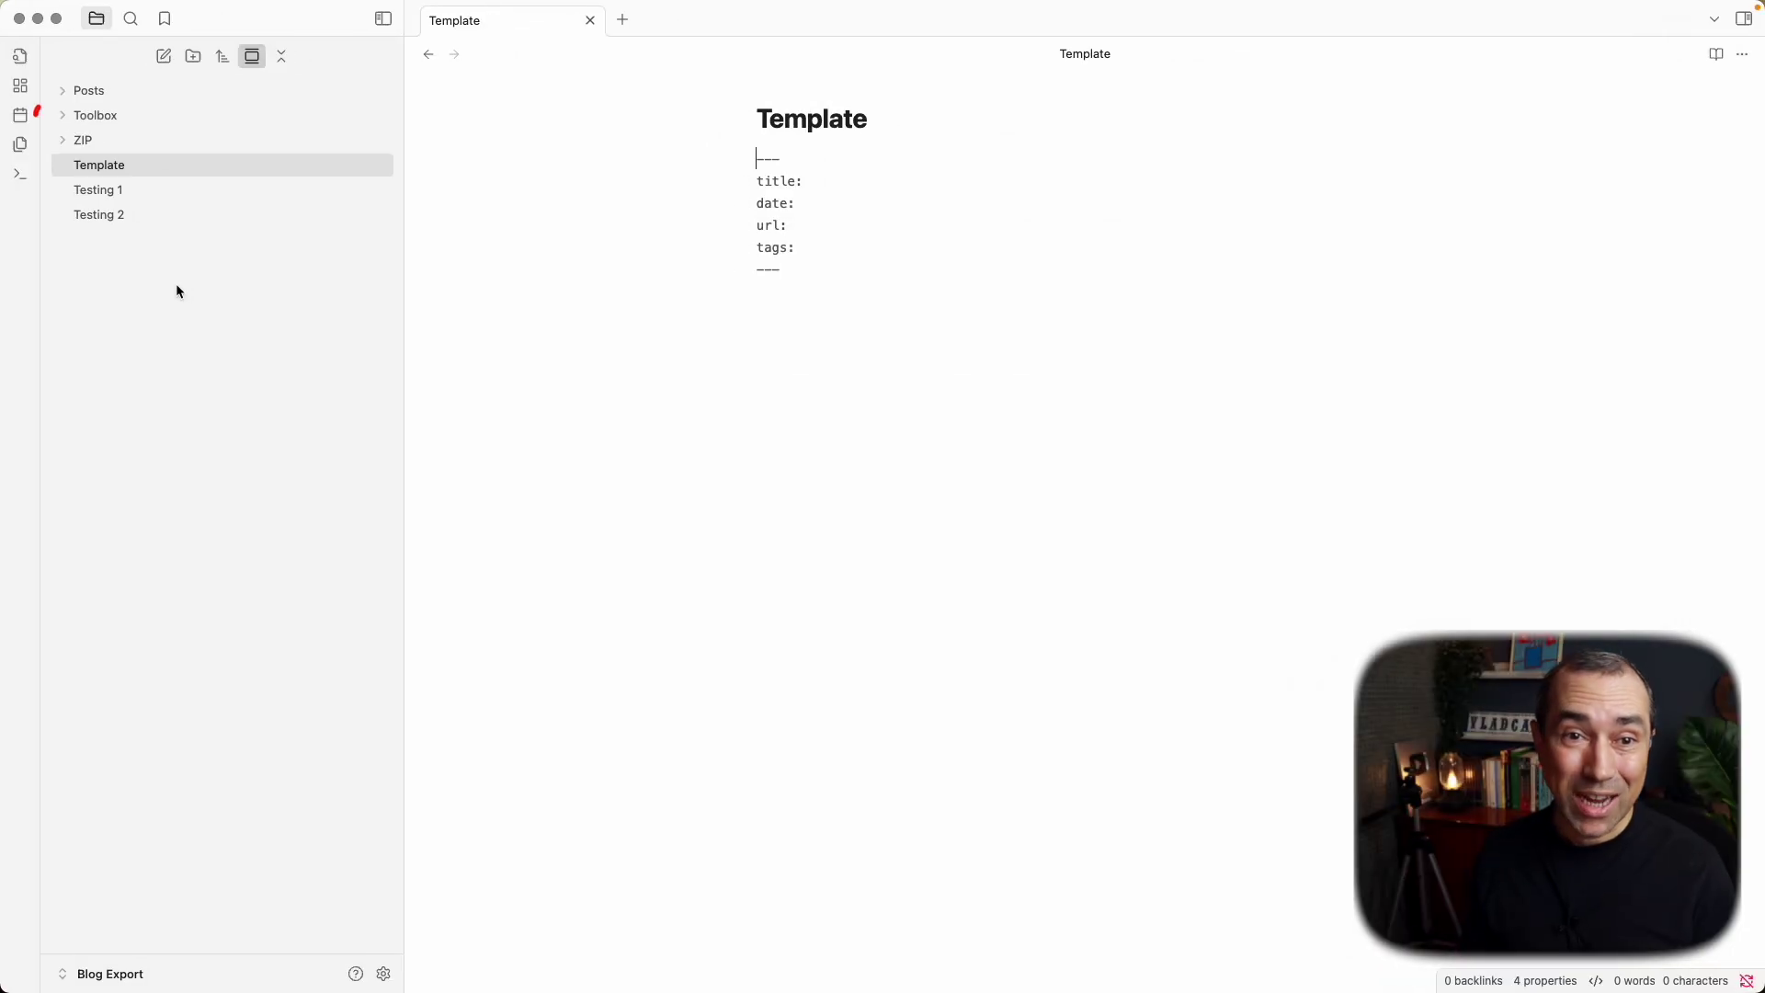
View Toolbox's Bluesky posts and the 2005-09-12 First iPod note, then collapse both folders
left_click(63, 116)
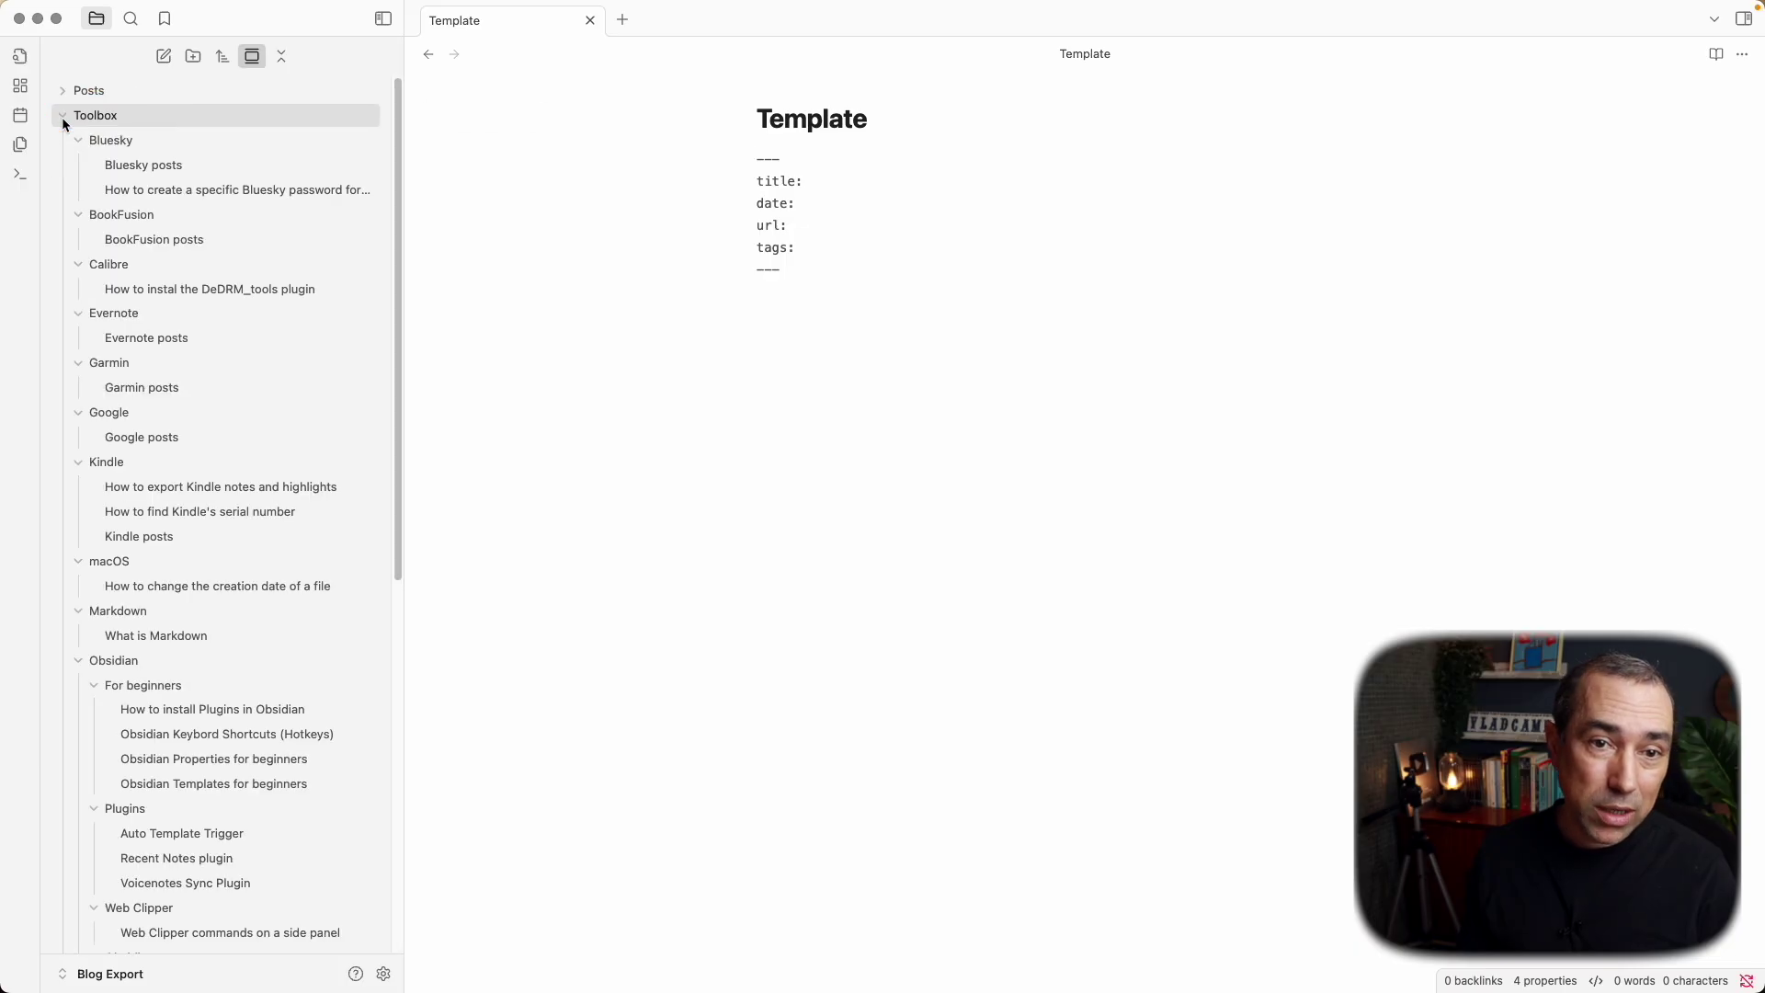
left_click(131, 170)
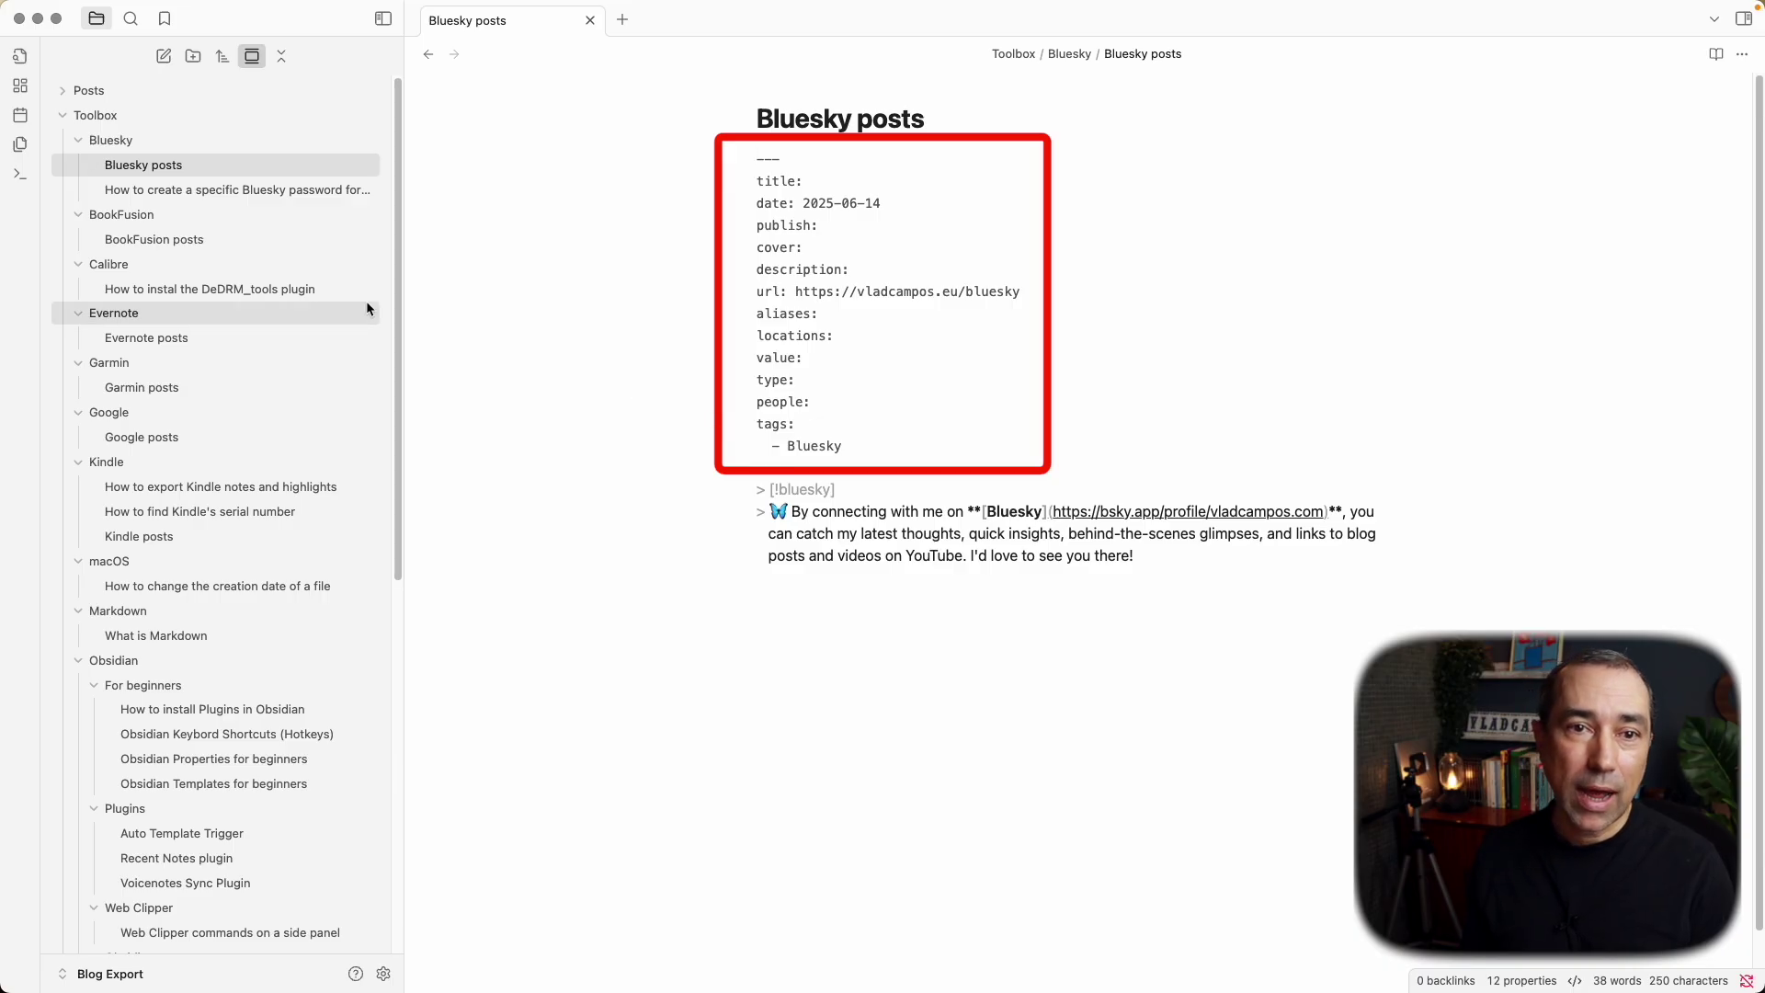
left_click(86, 92)
left_click(138, 139)
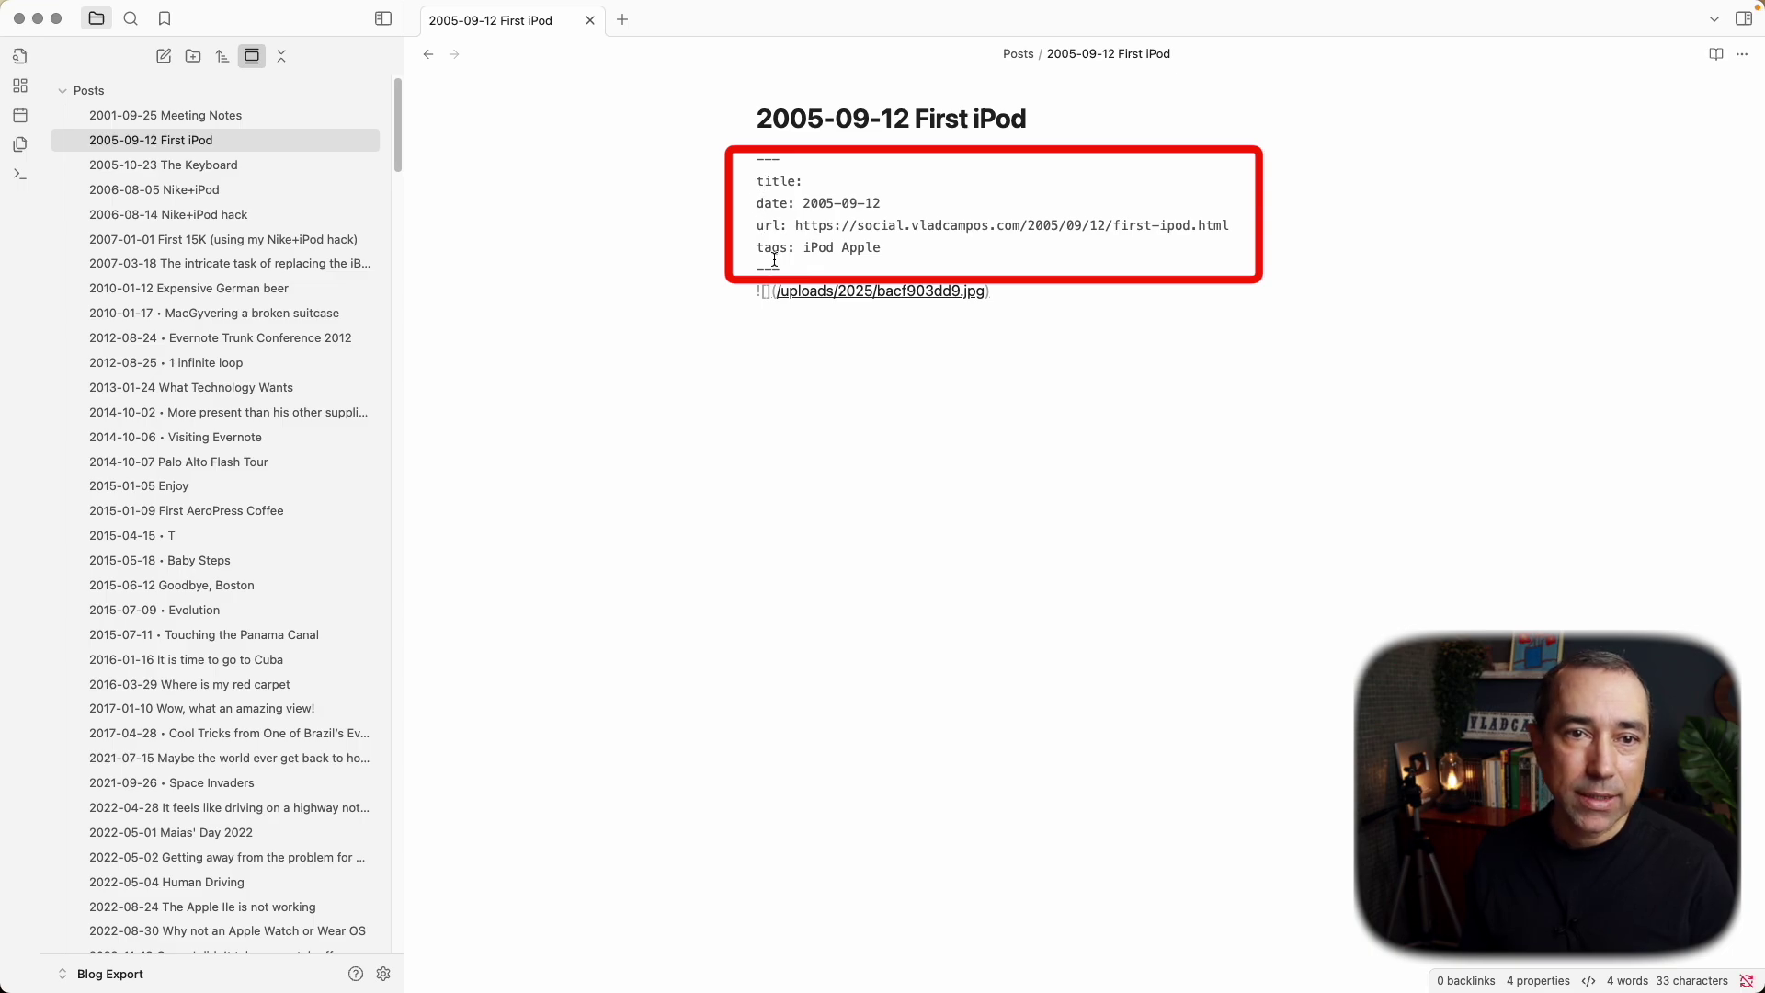
left_click(64, 90)
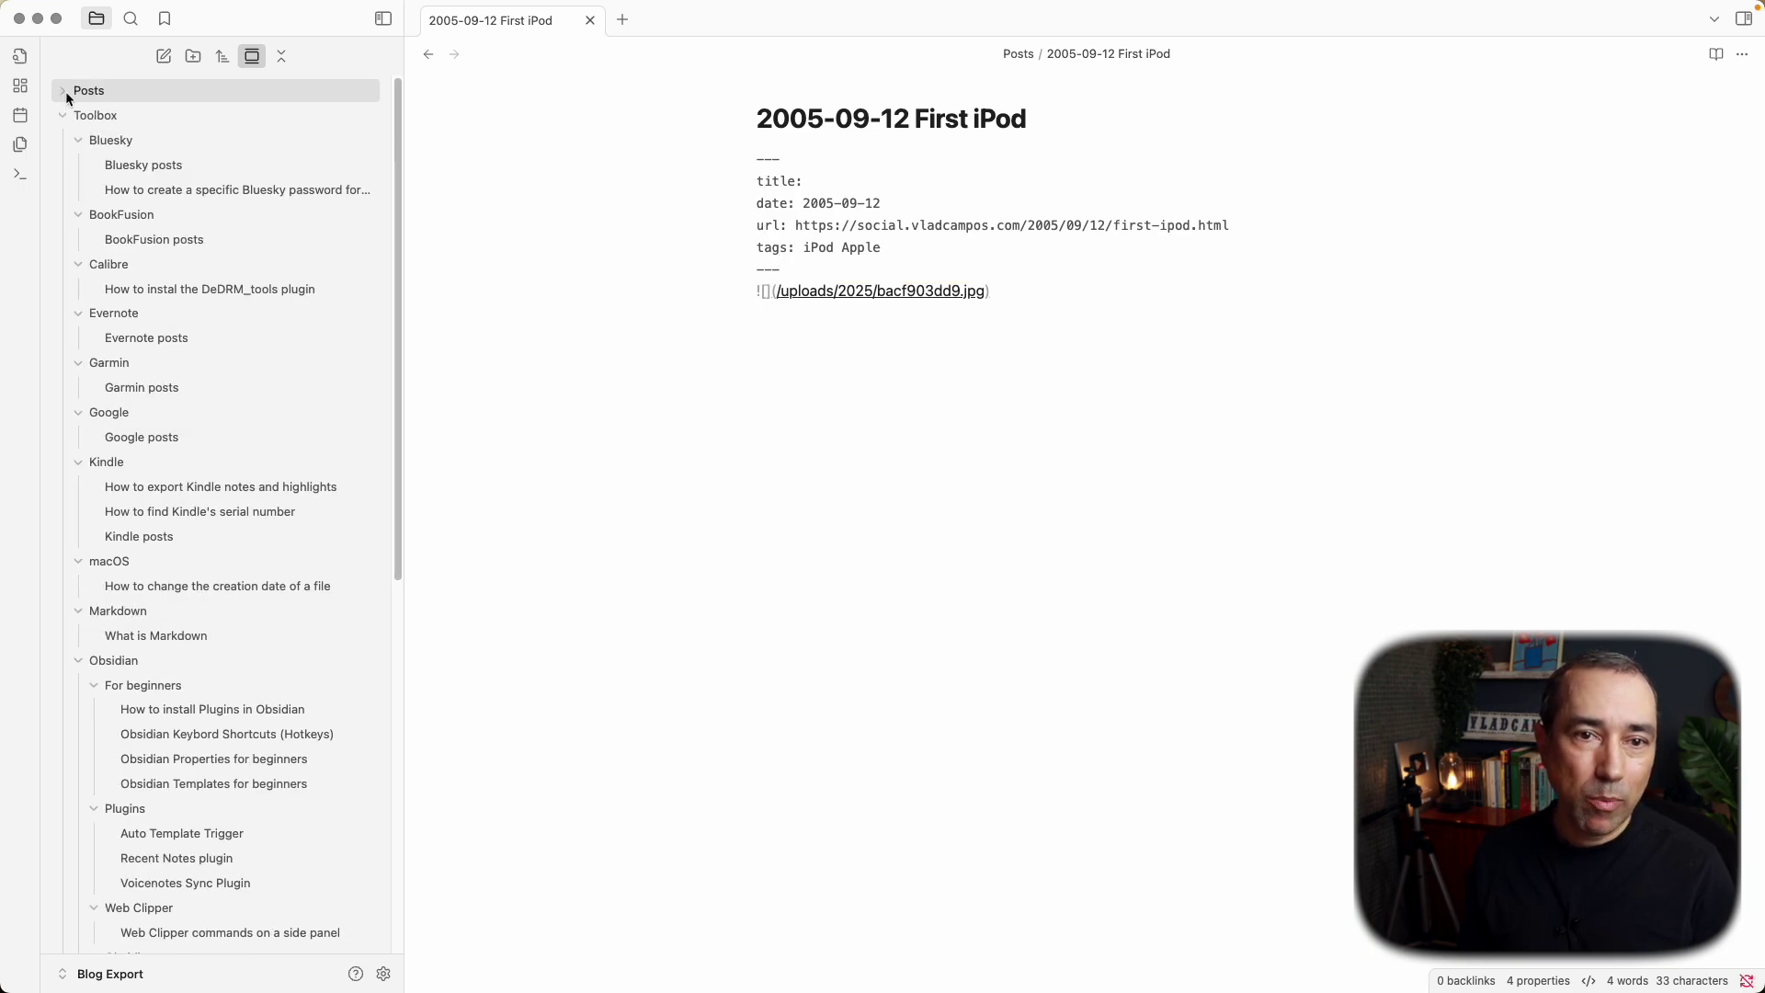
left_click(66, 116)
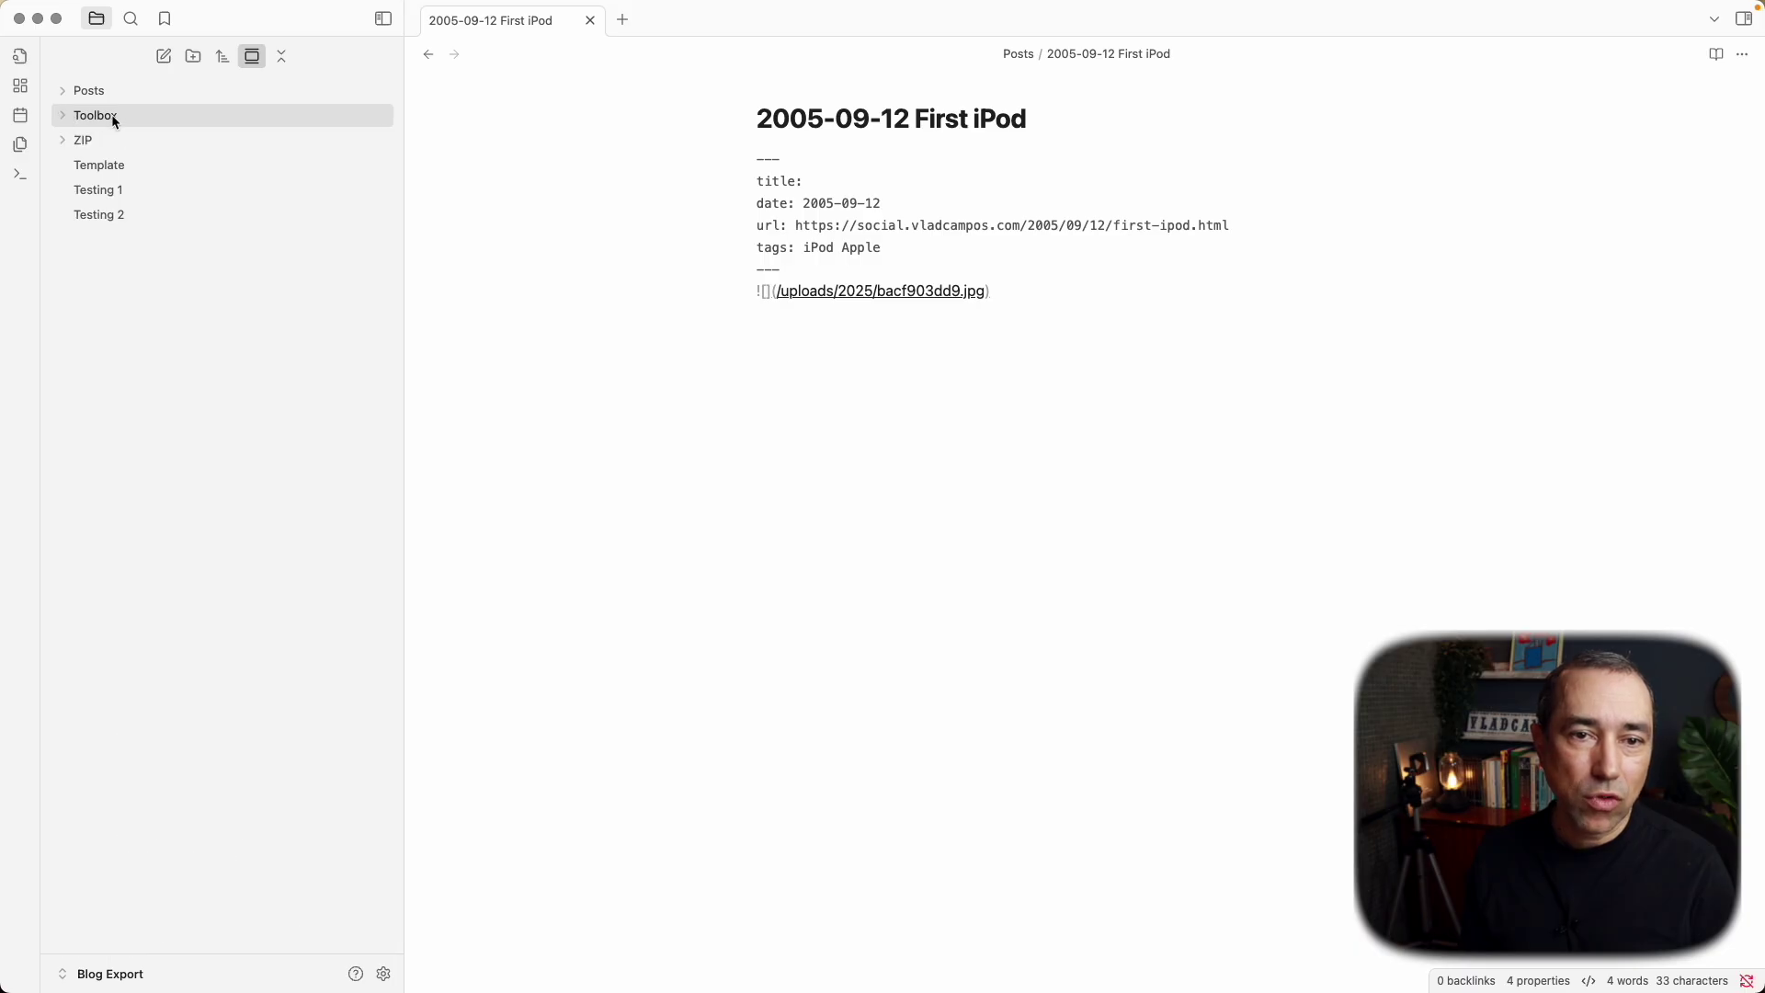
Use Remove props from folder's notes on Toolbox to delete nine properties, including cover, description, locations and type
right_click(112, 114)
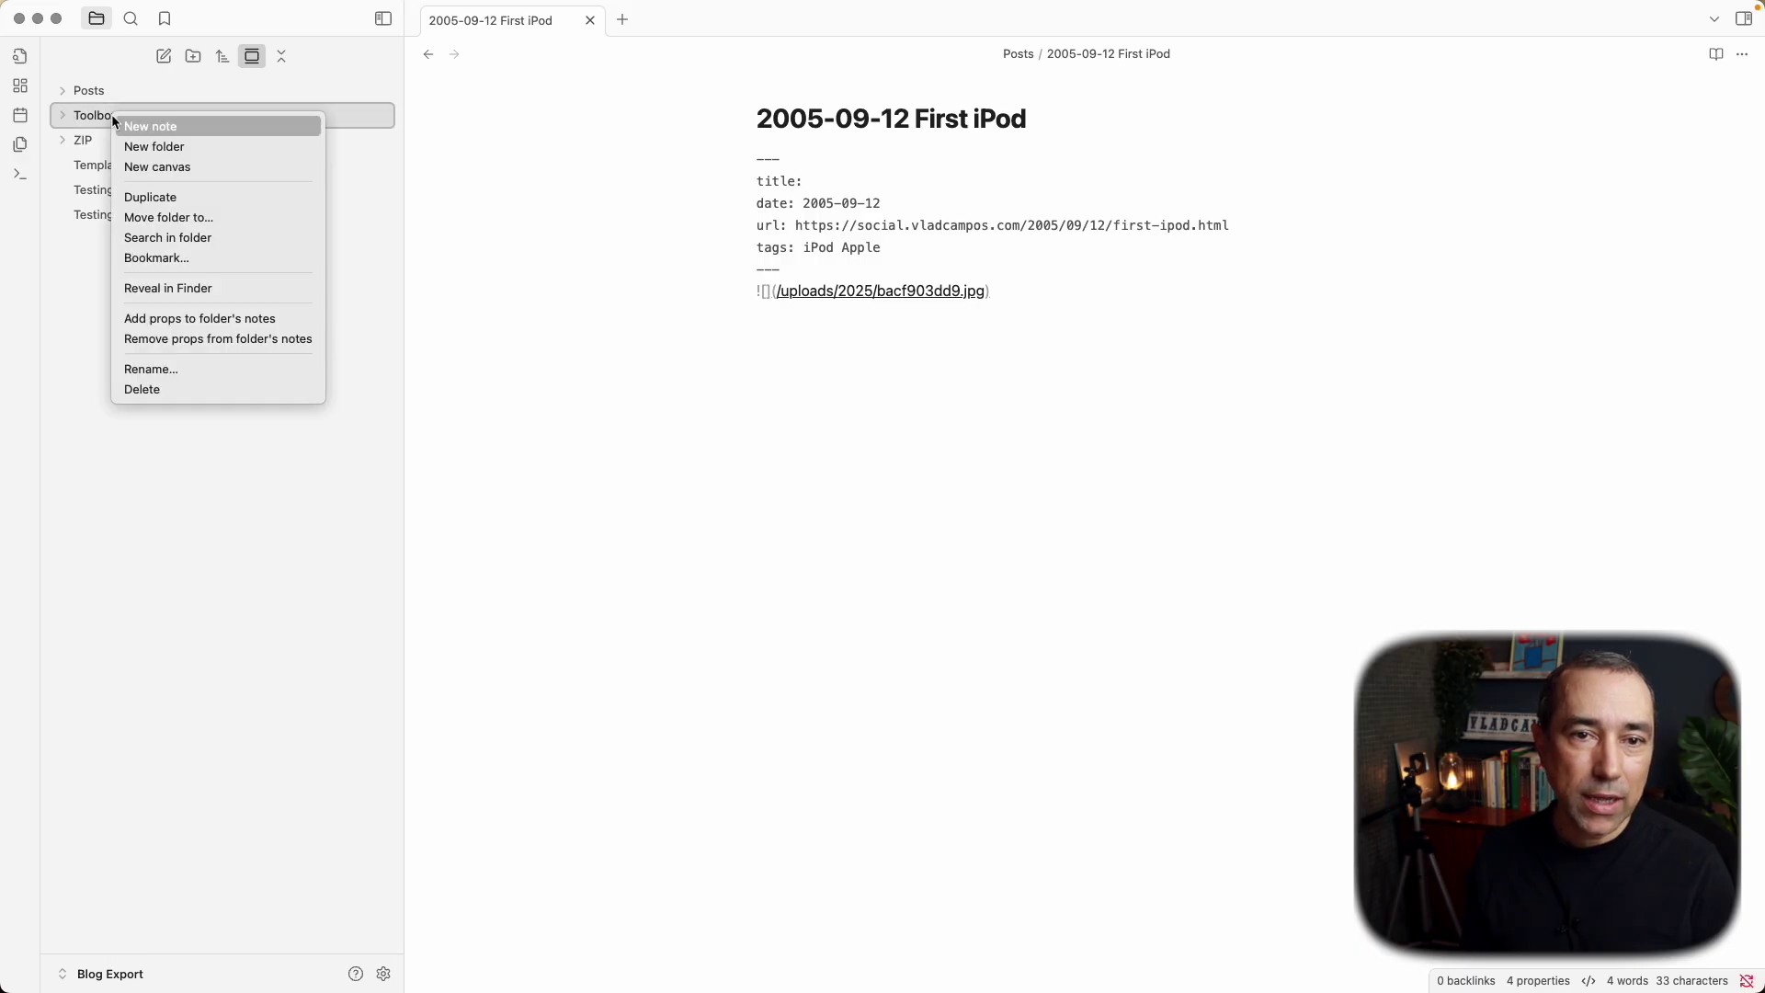
left_click(235, 339)
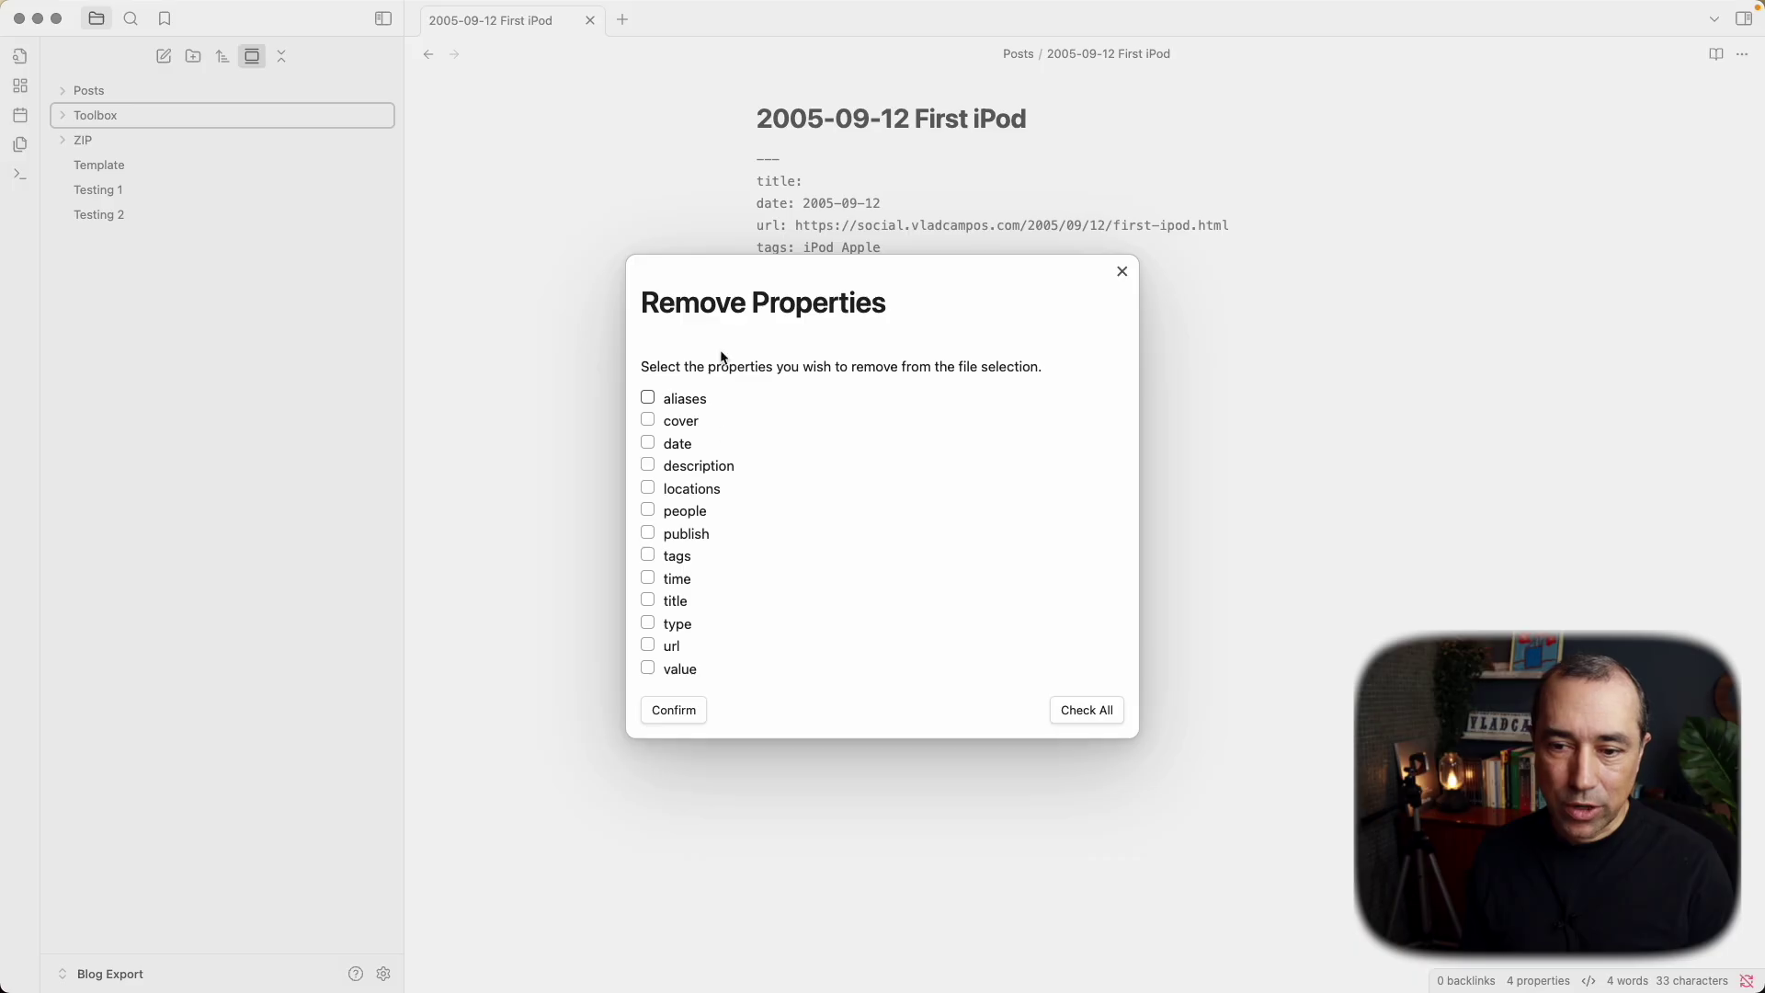
left_click(648, 419)
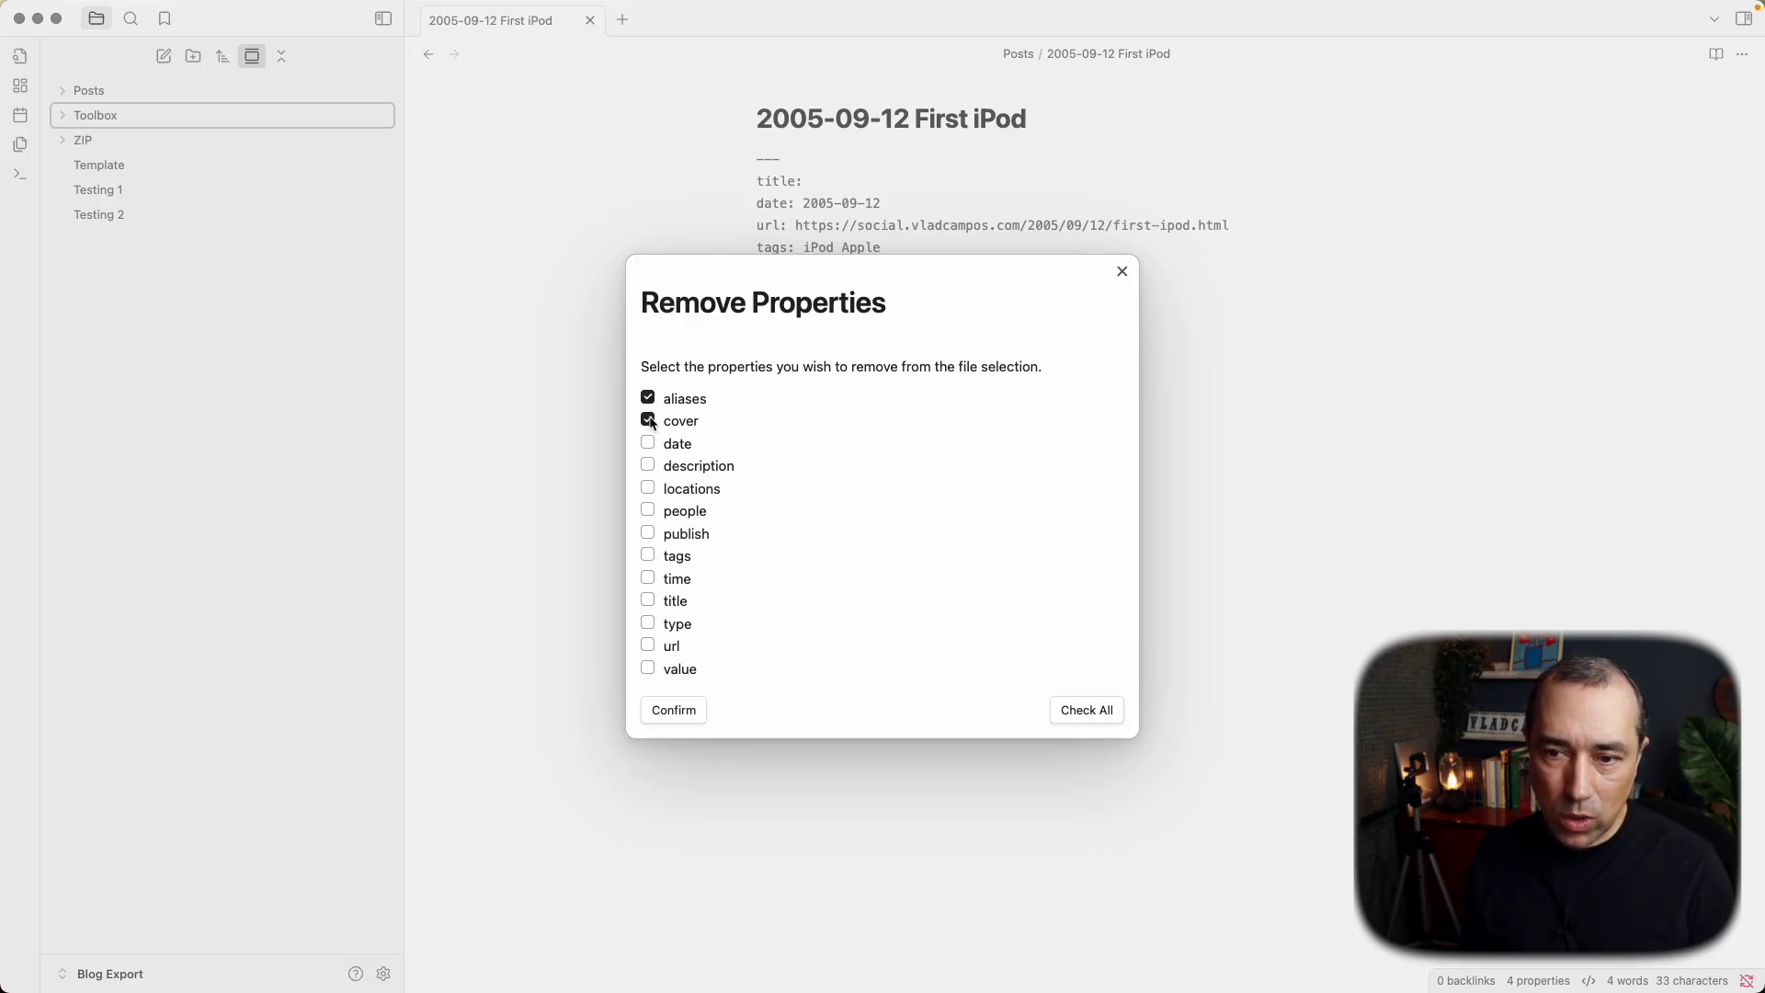
left_click(648, 465)
left_click(648, 488)
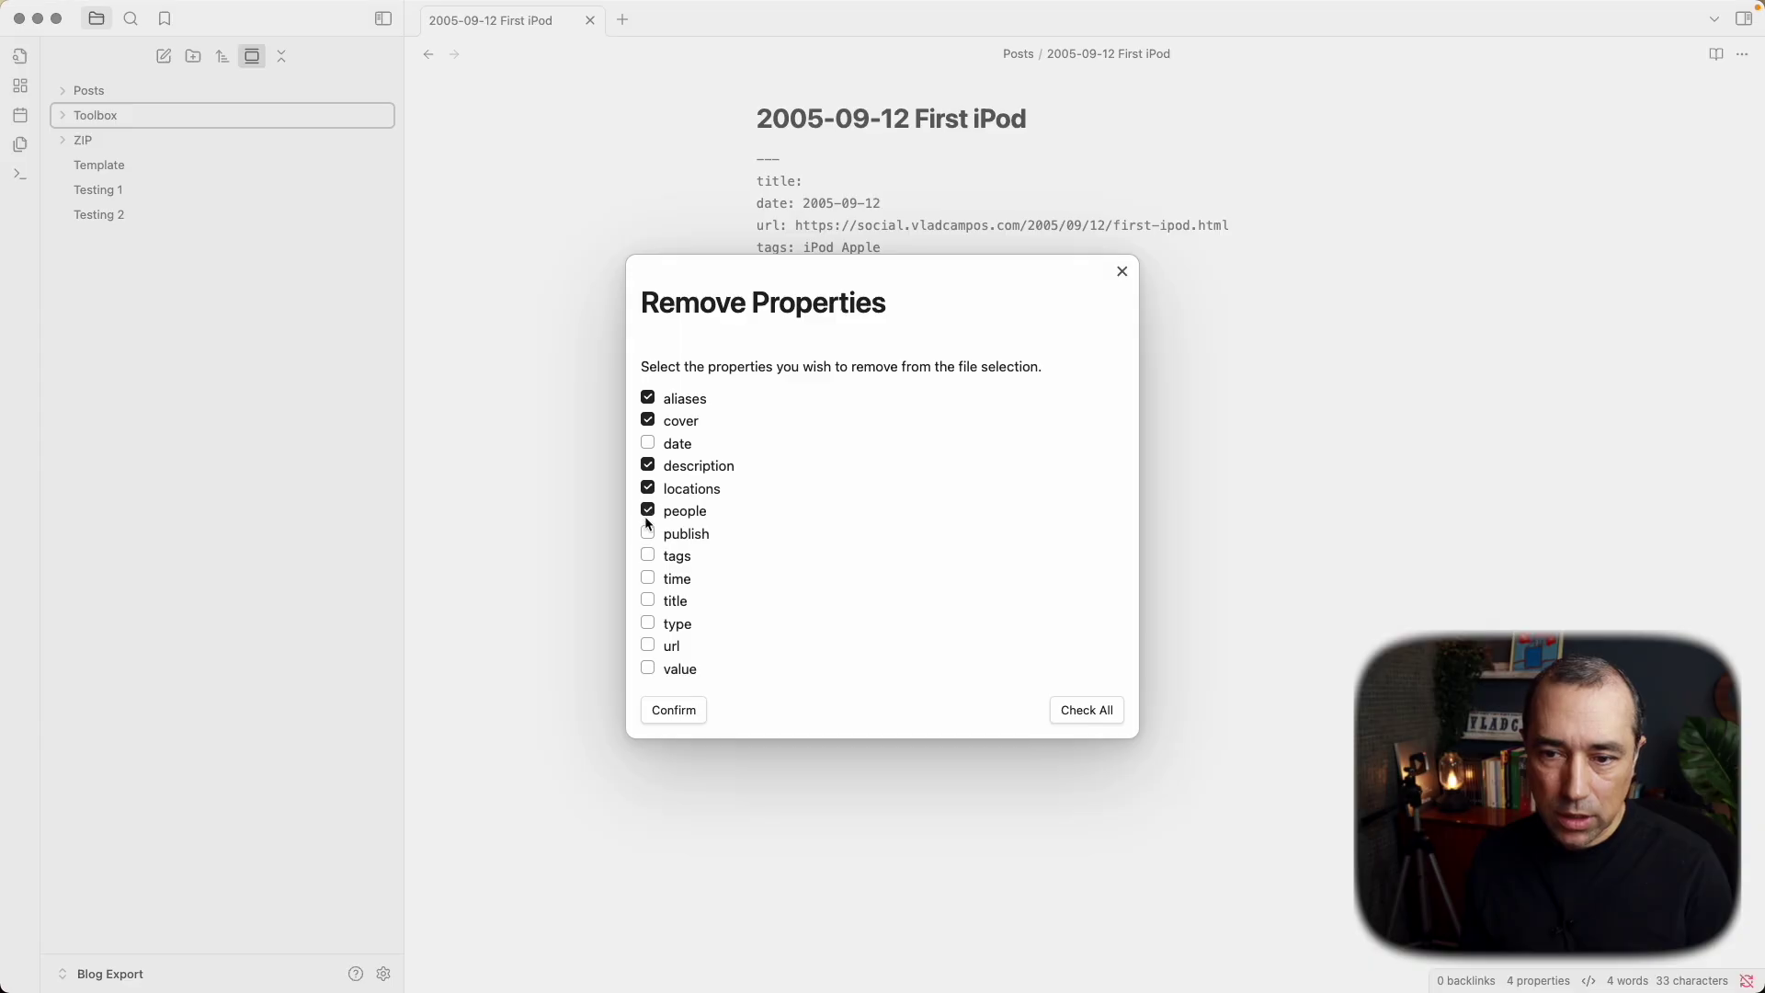
left_click(649, 622)
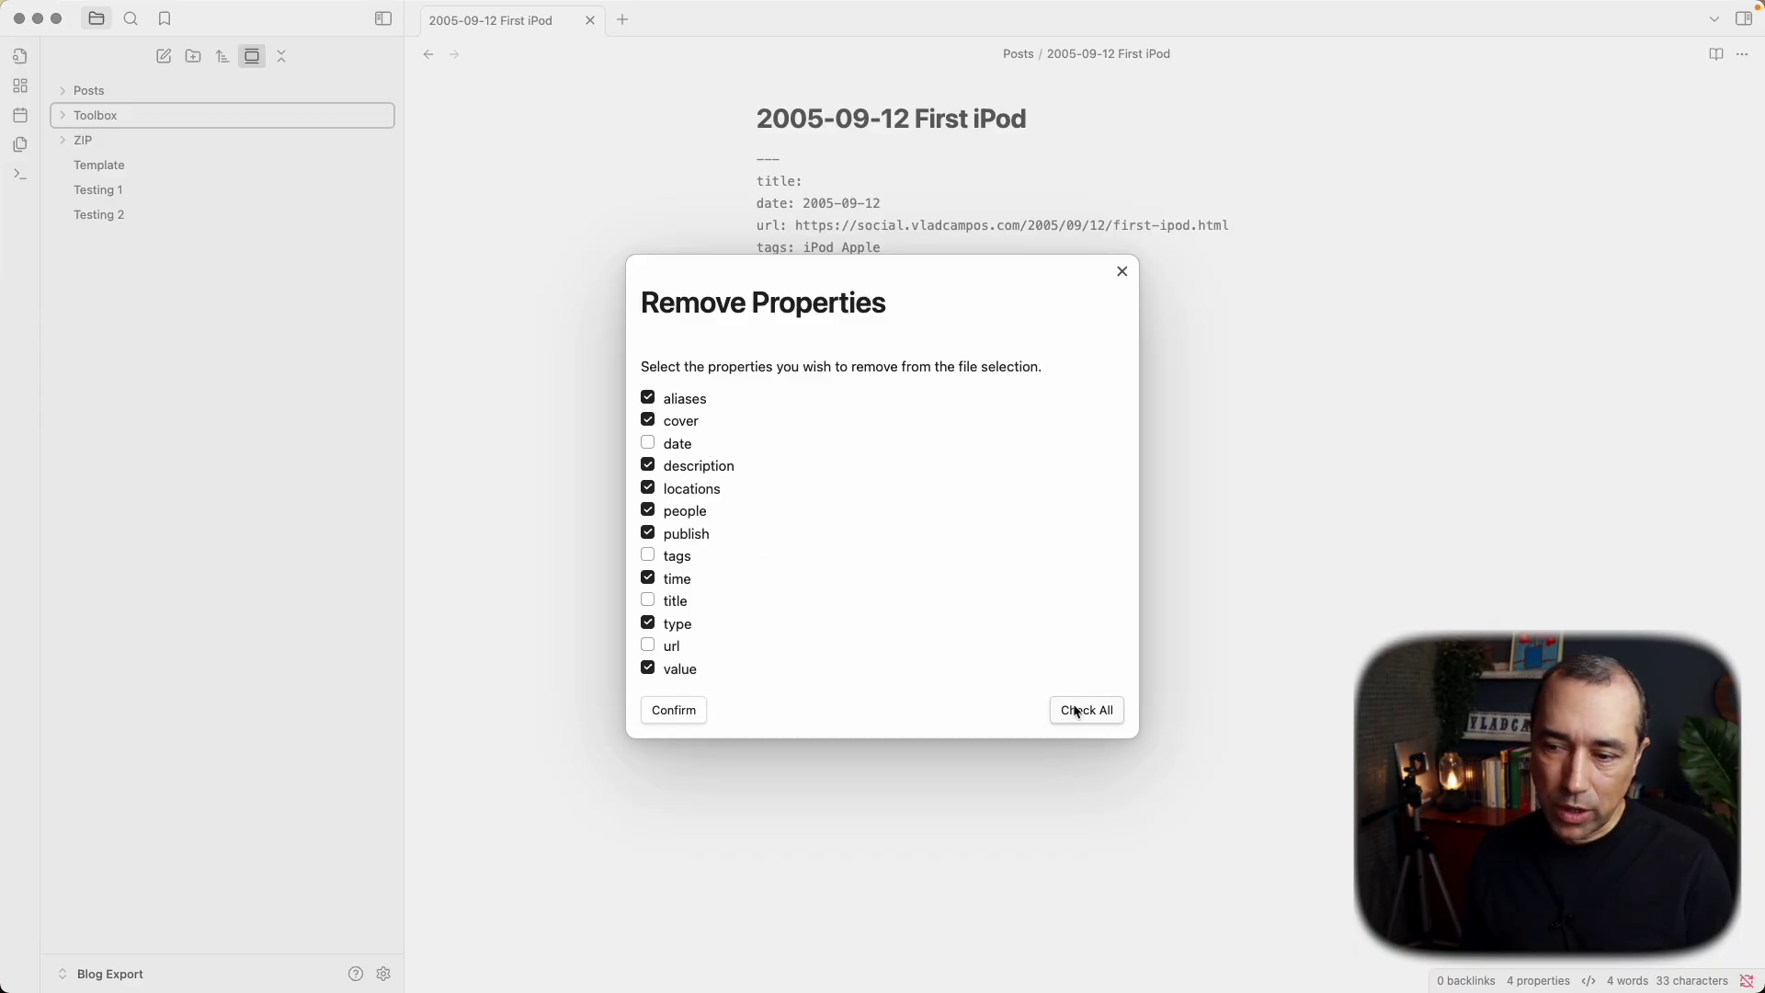
left_click(662, 713)
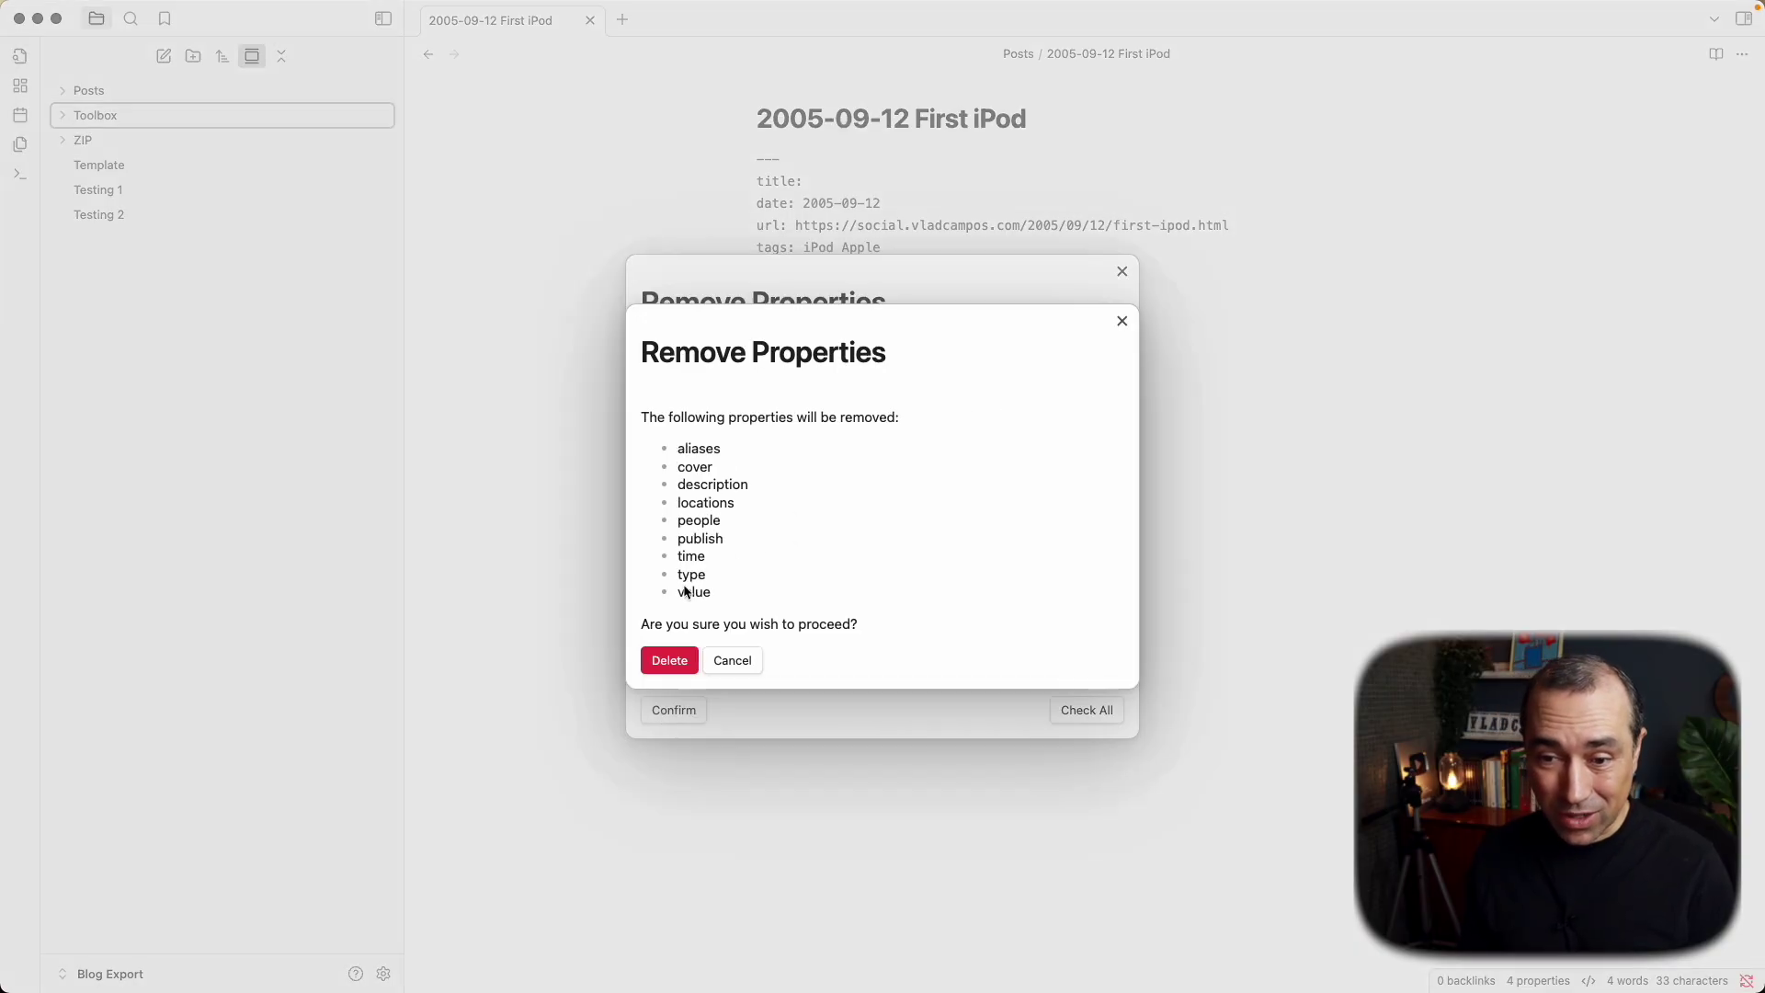
left_click(662, 661)
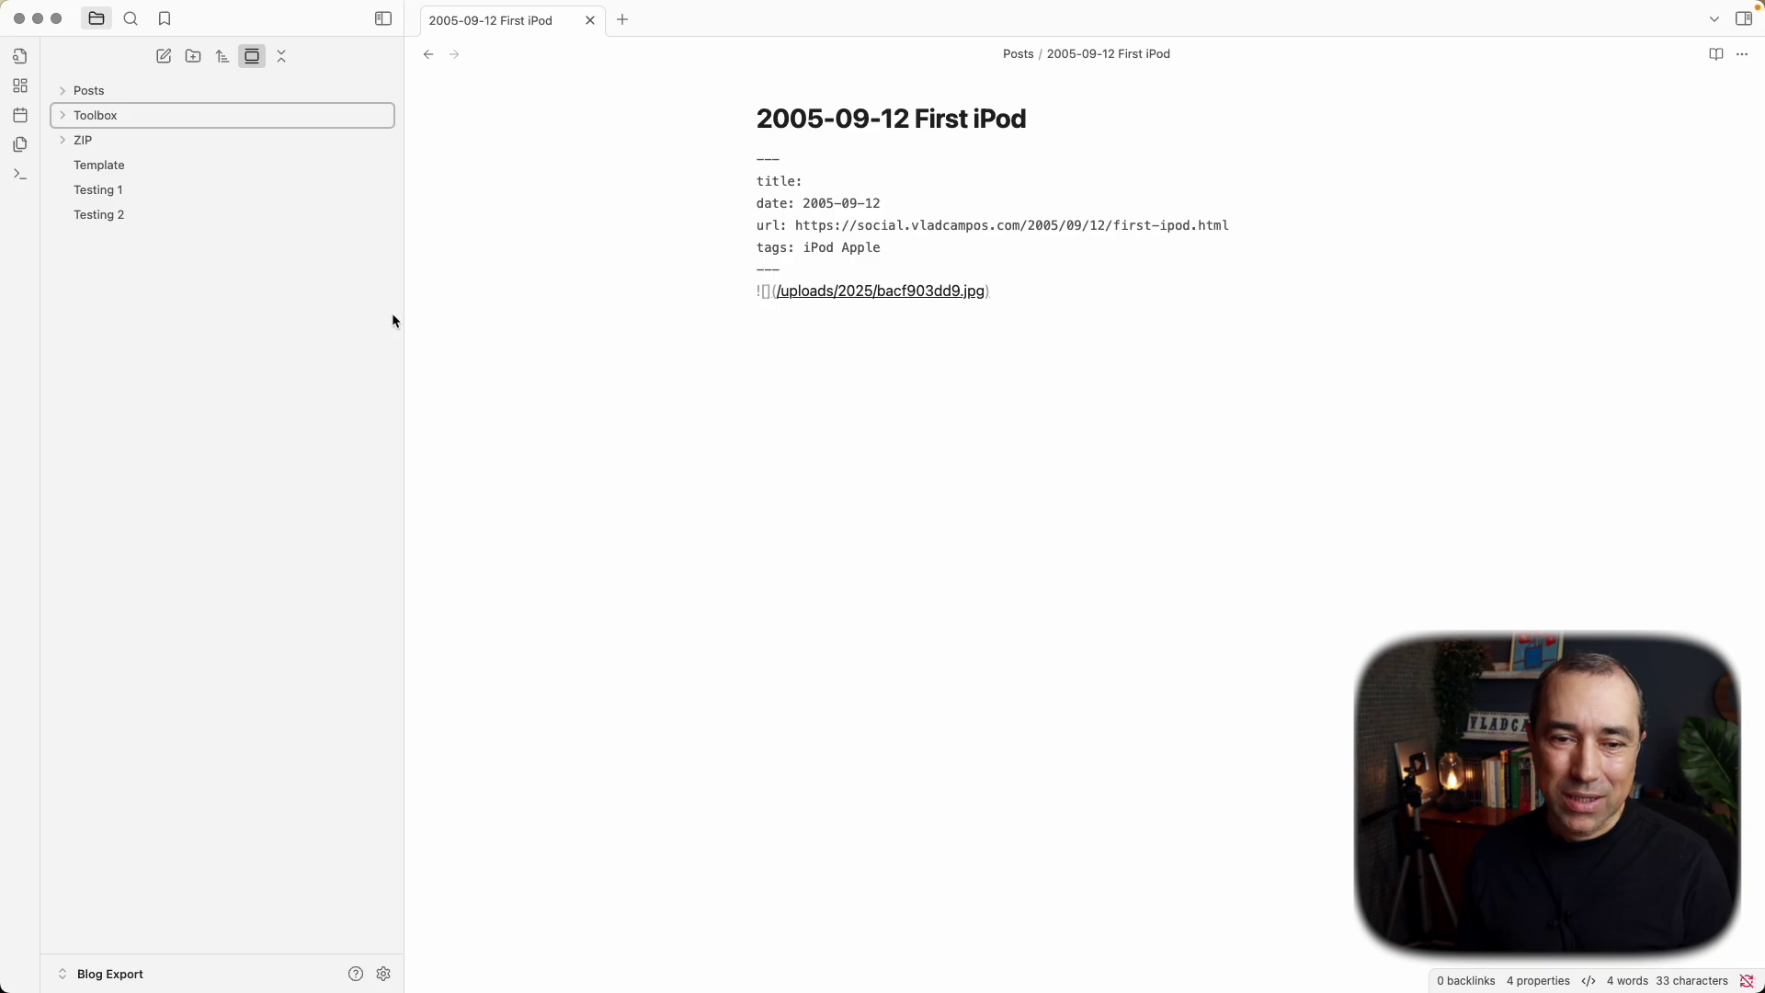
Review trimmed frontmatter in Evernote posts, What is Markdown and other Toolbox notes, ending on Kindle posts
left_click(64, 114)
left_click(120, 340)
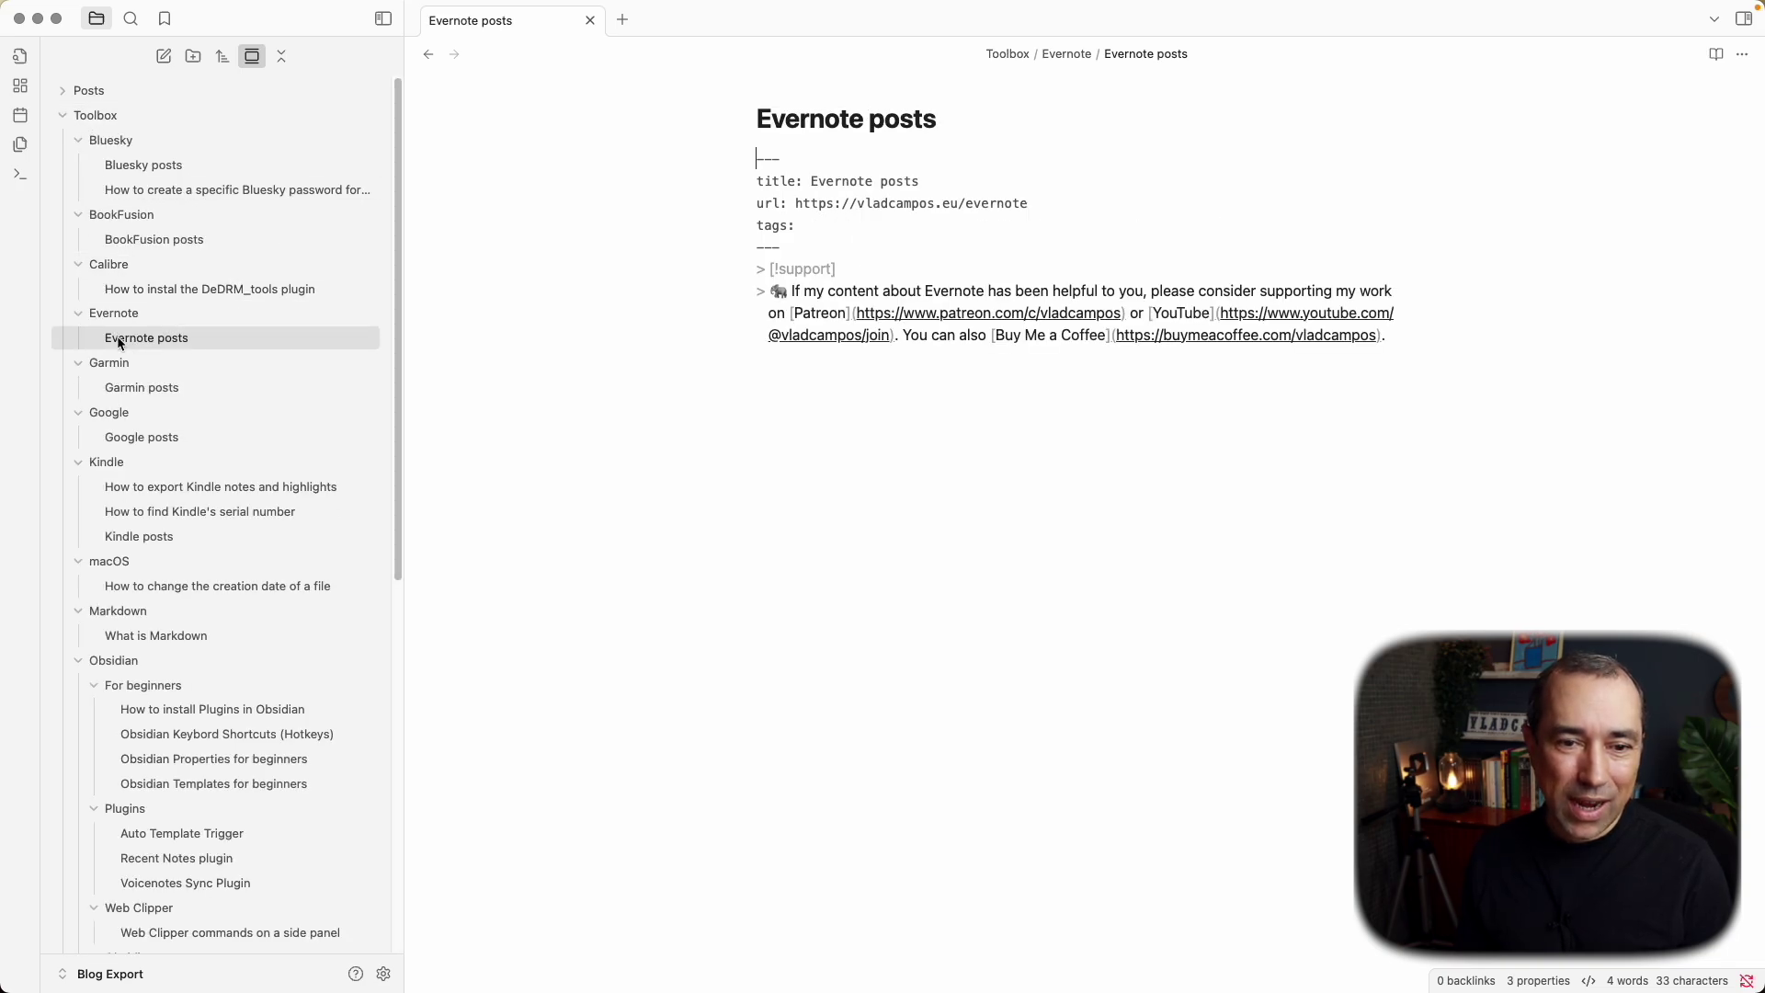
left_click(138, 535)
left_click(142, 712)
left_click(146, 760)
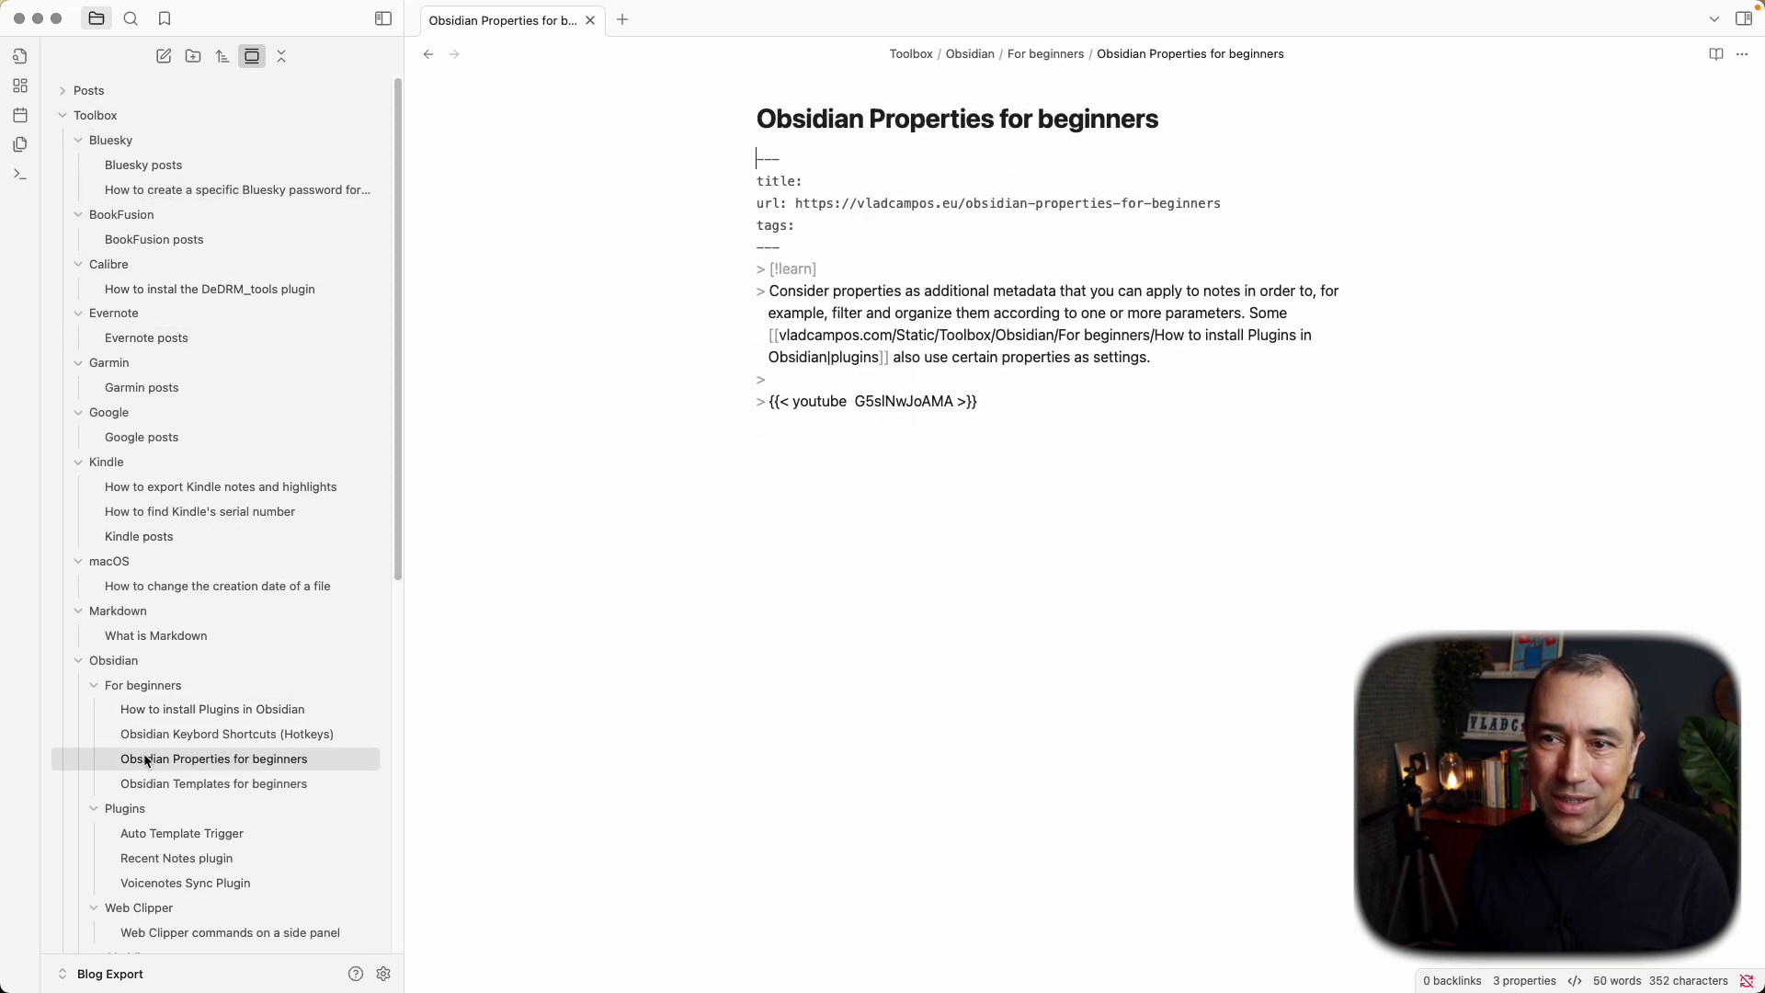
left_click(149, 638)
left_click(165, 587)
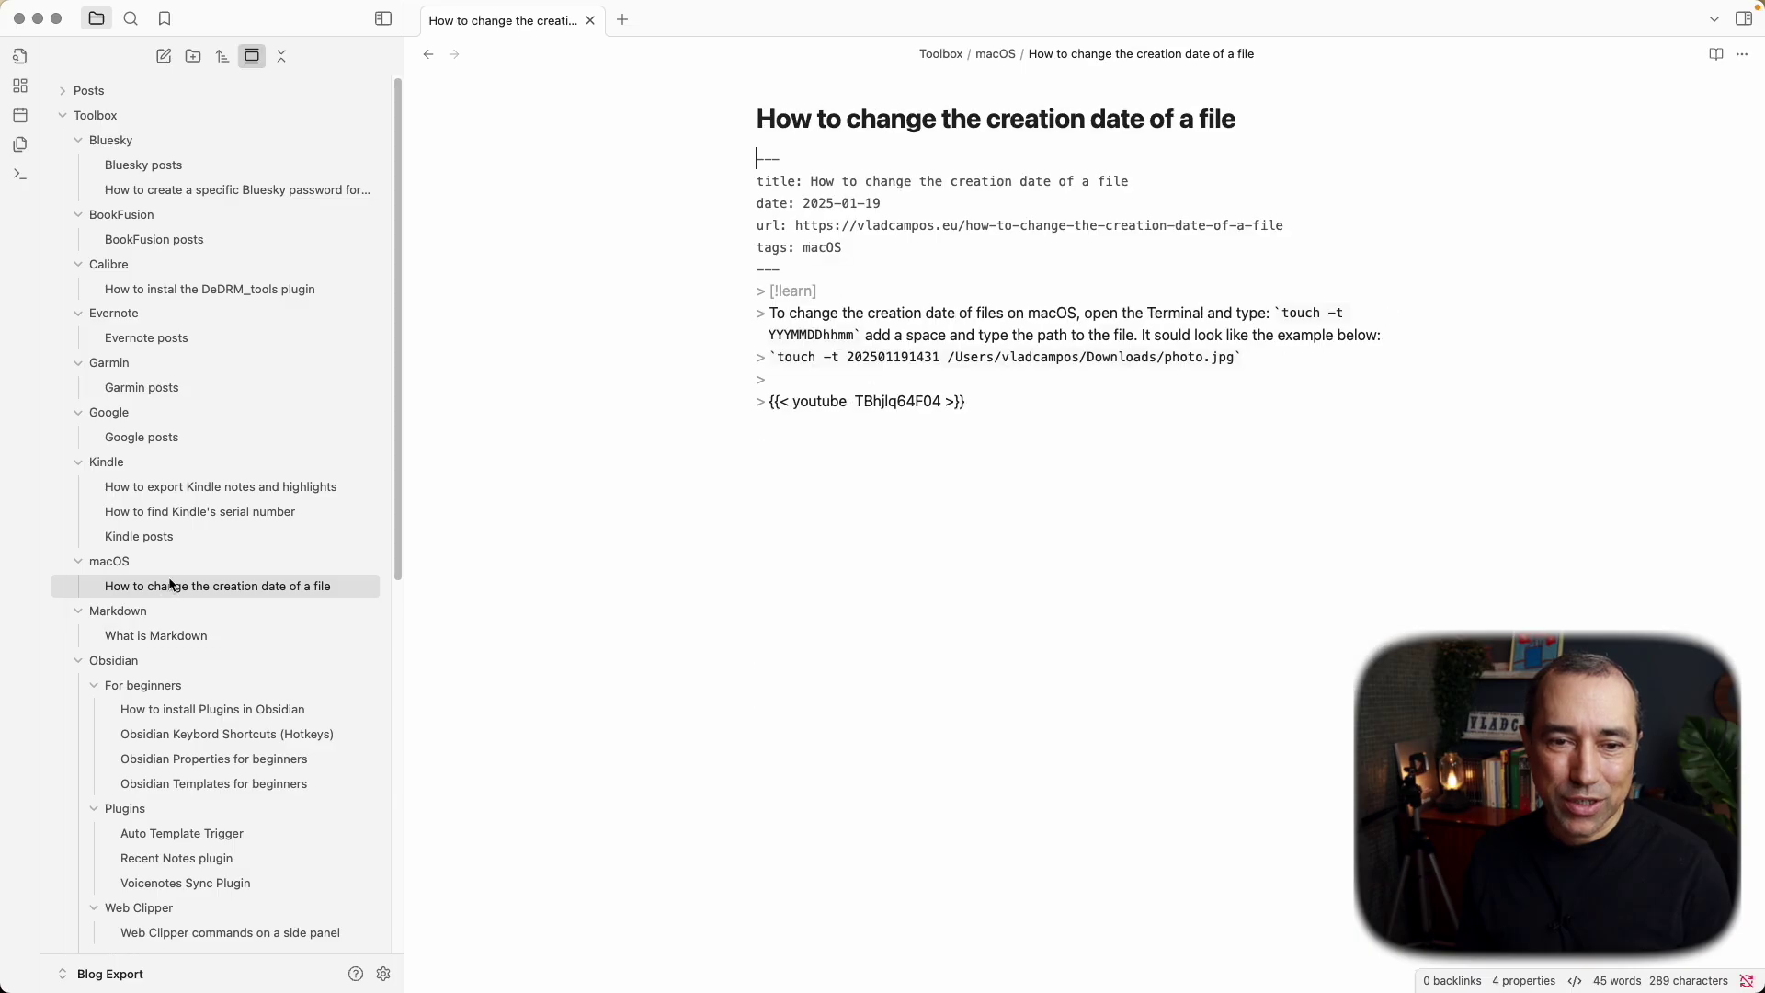
left_click(165, 536)
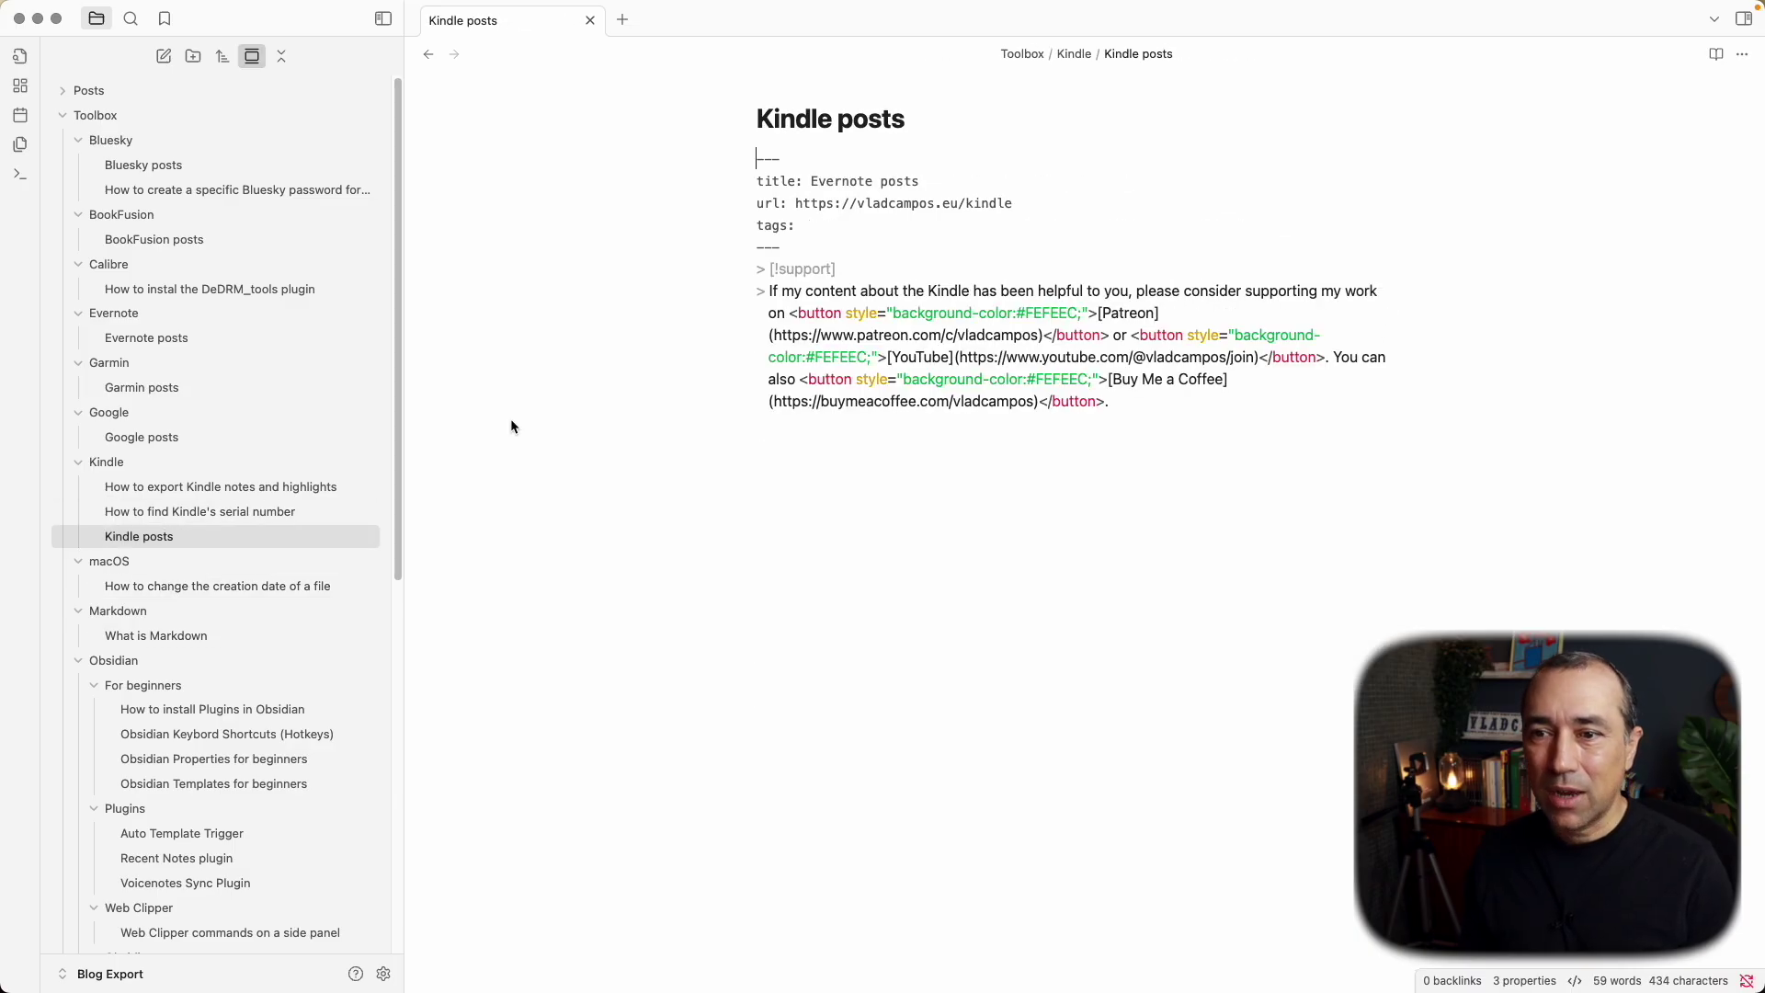
left_click_drag(814, 233, 735, 189)
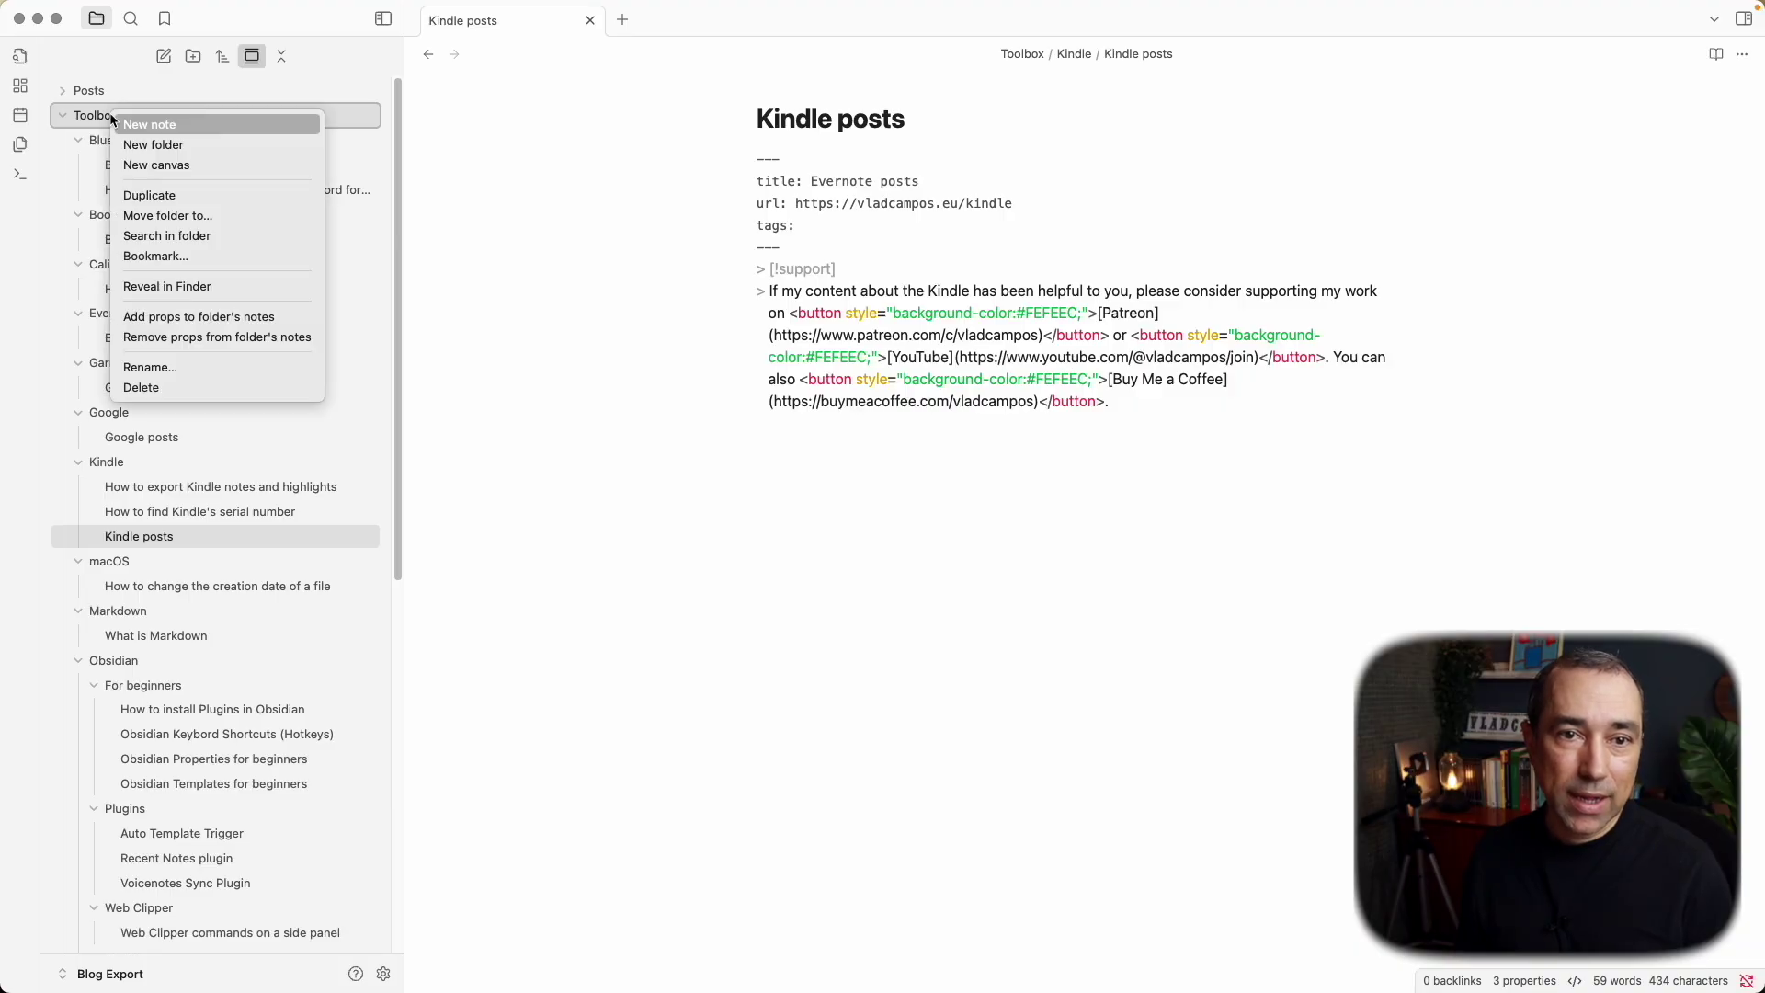
Add an empty Date-type property named 'date' to all Toolbox notes
left_click(226, 317)
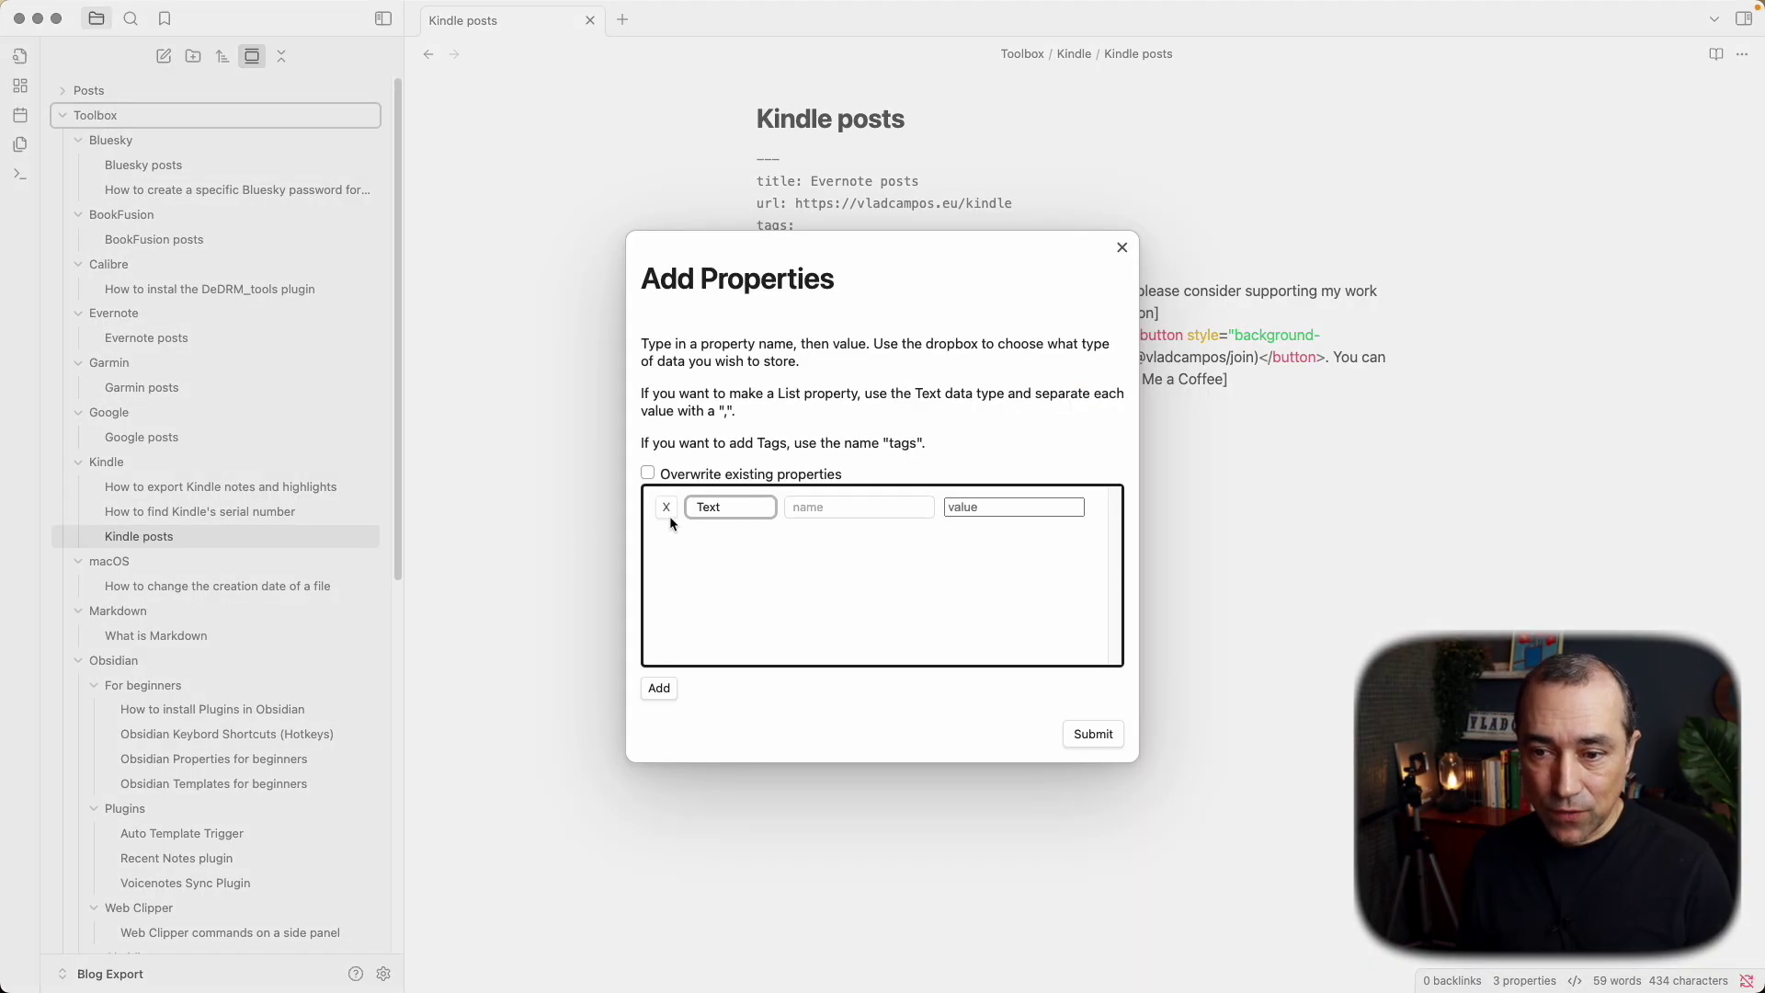
left_click(732, 508)
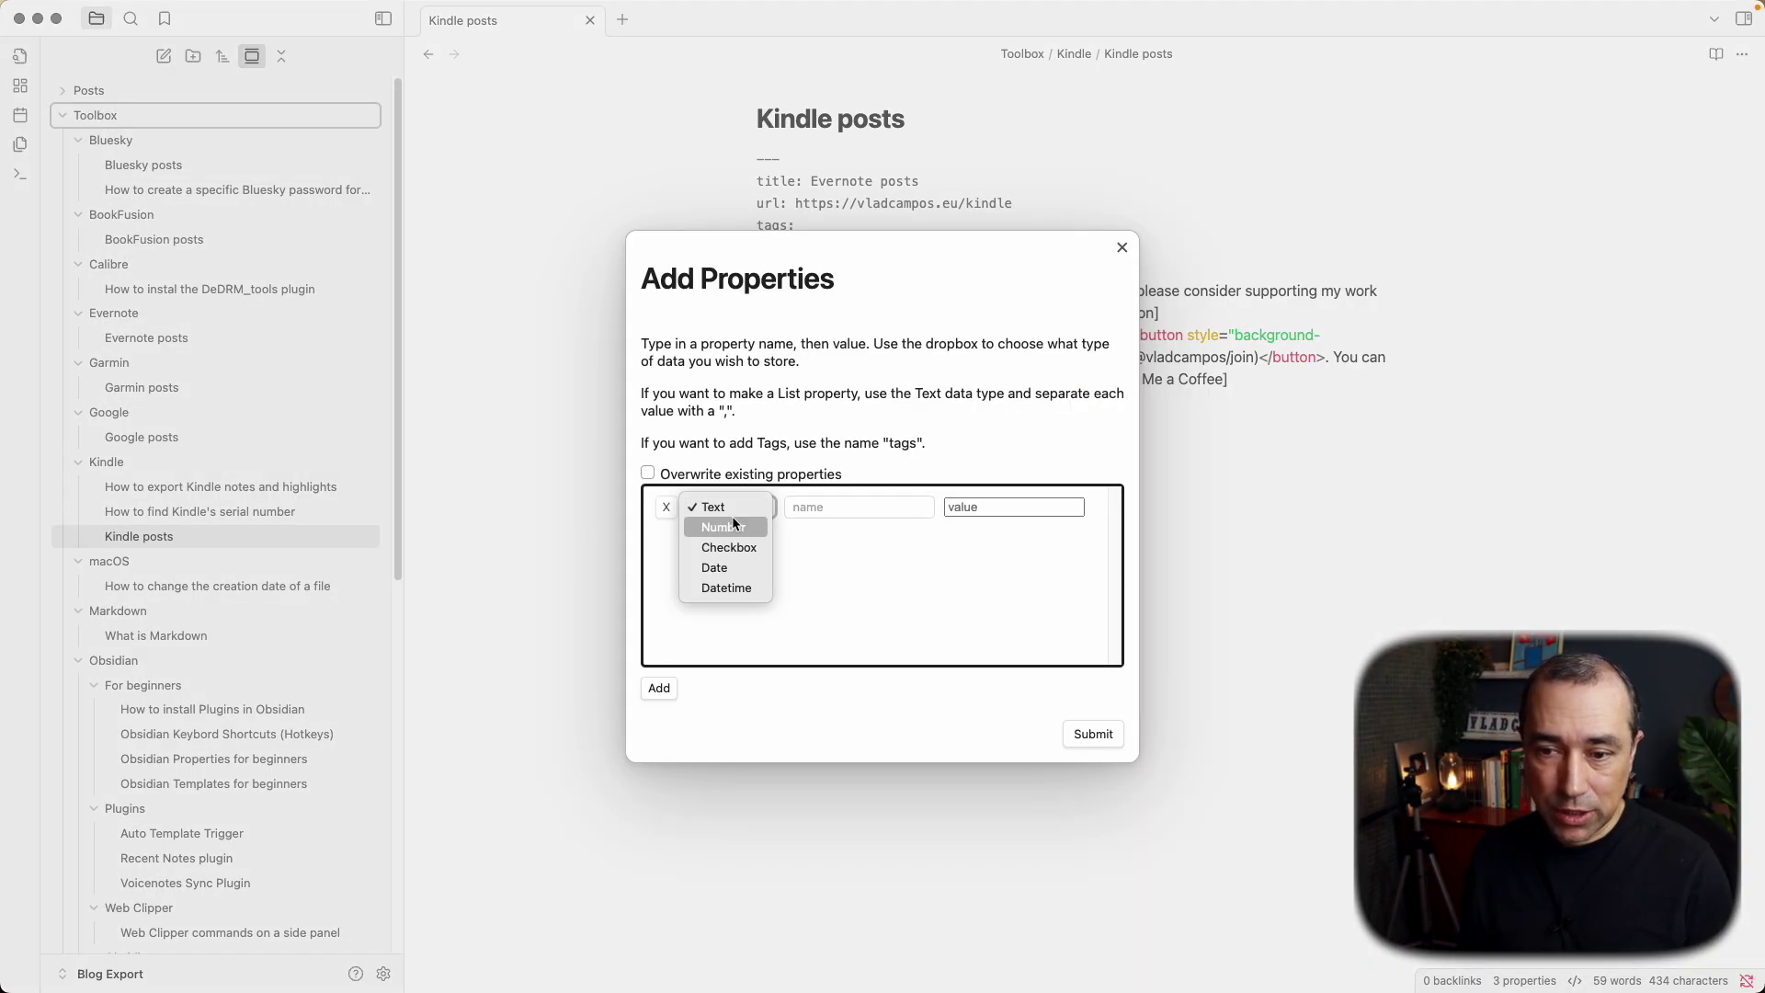
left_click(732, 567)
left_click(843, 501)
left_click(819, 508)
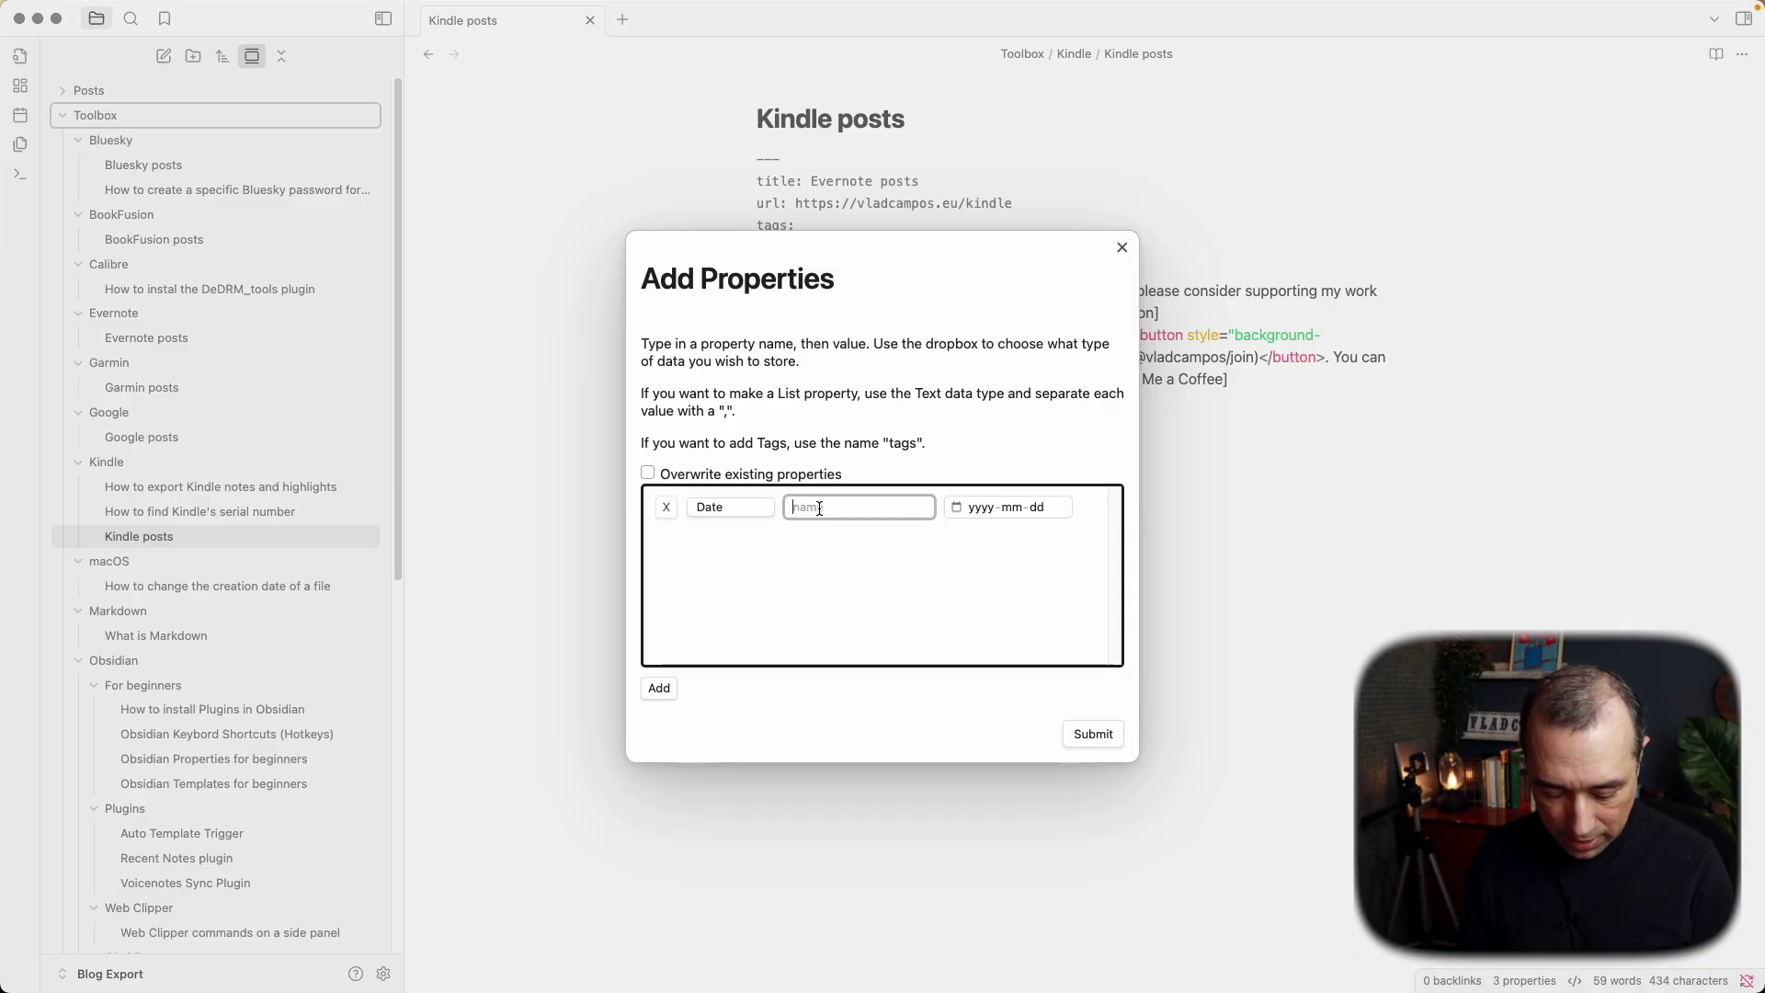
type("date")
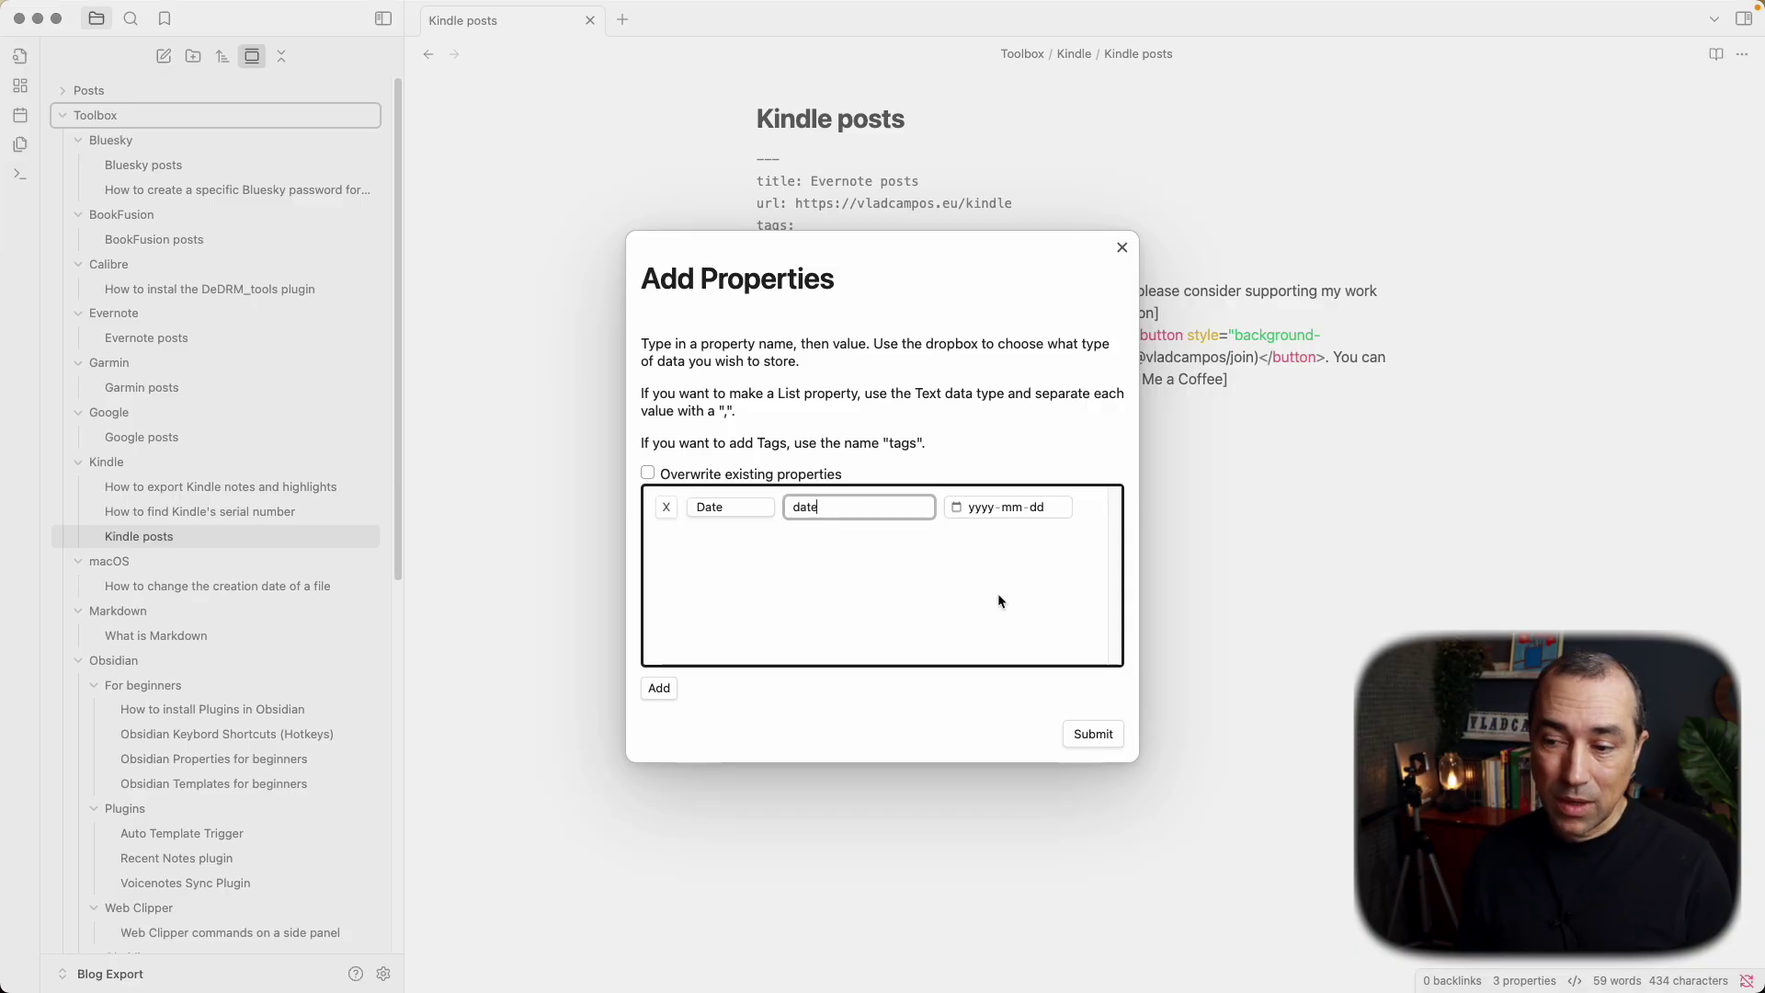
left_click(1093, 740)
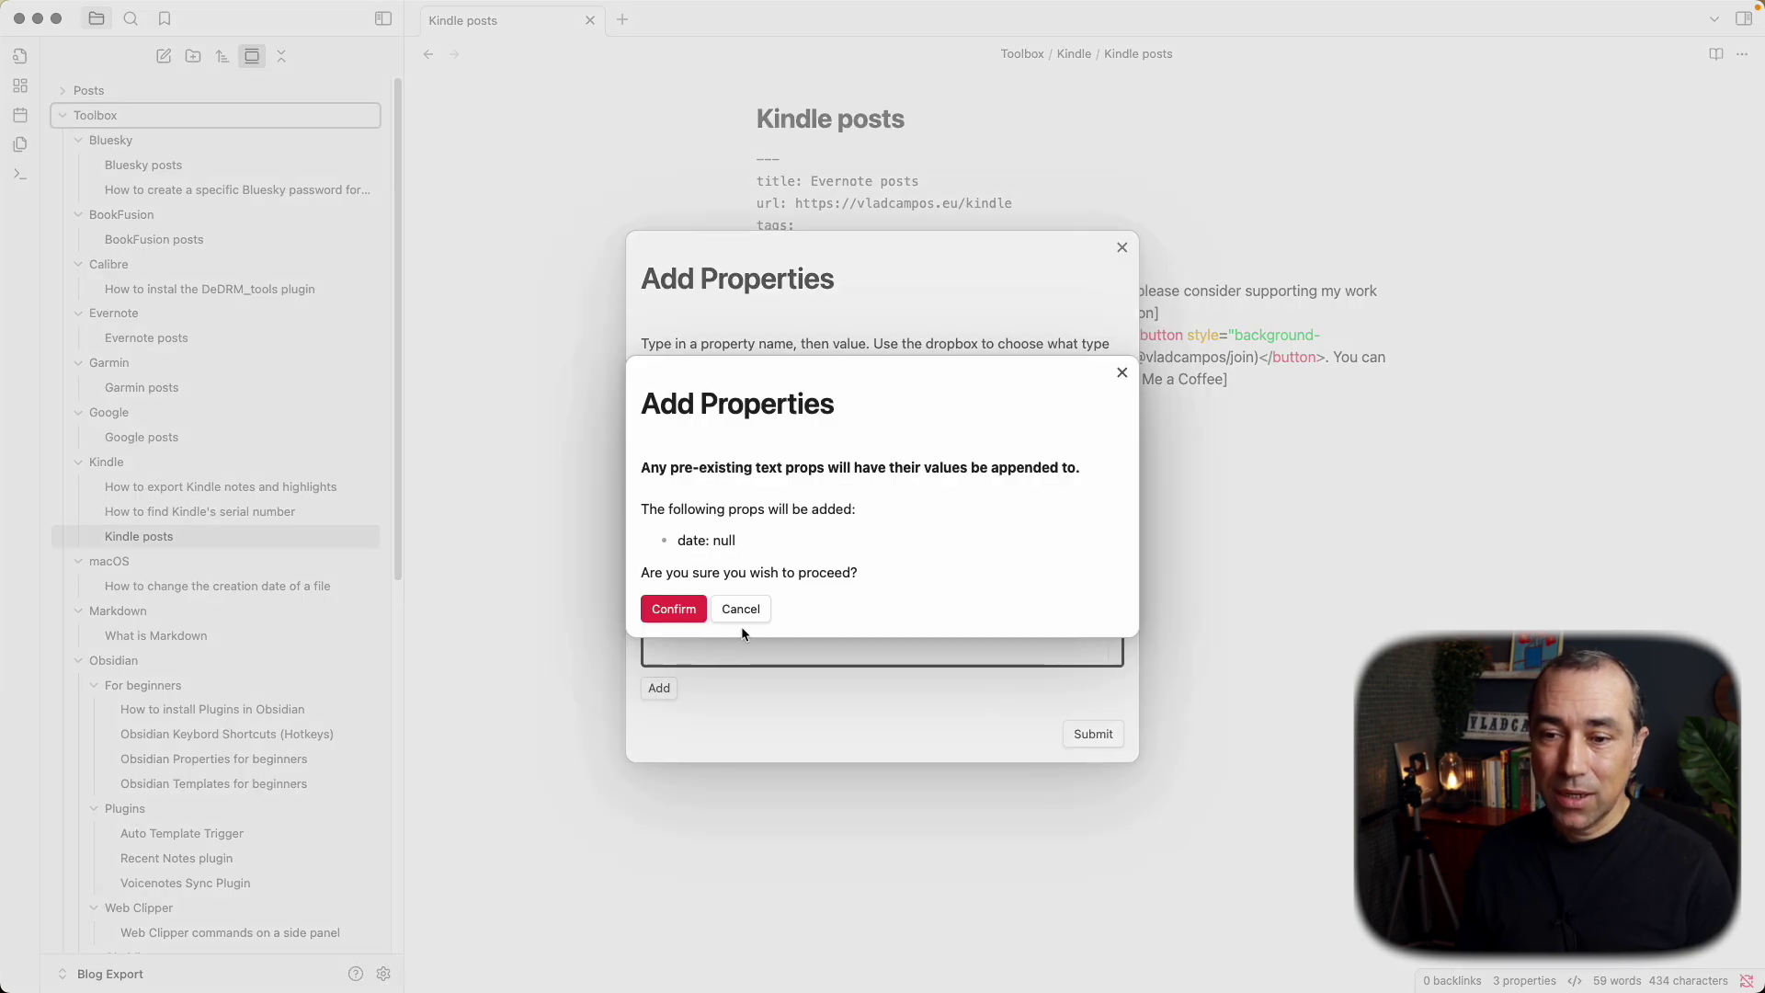
left_click(682, 614)
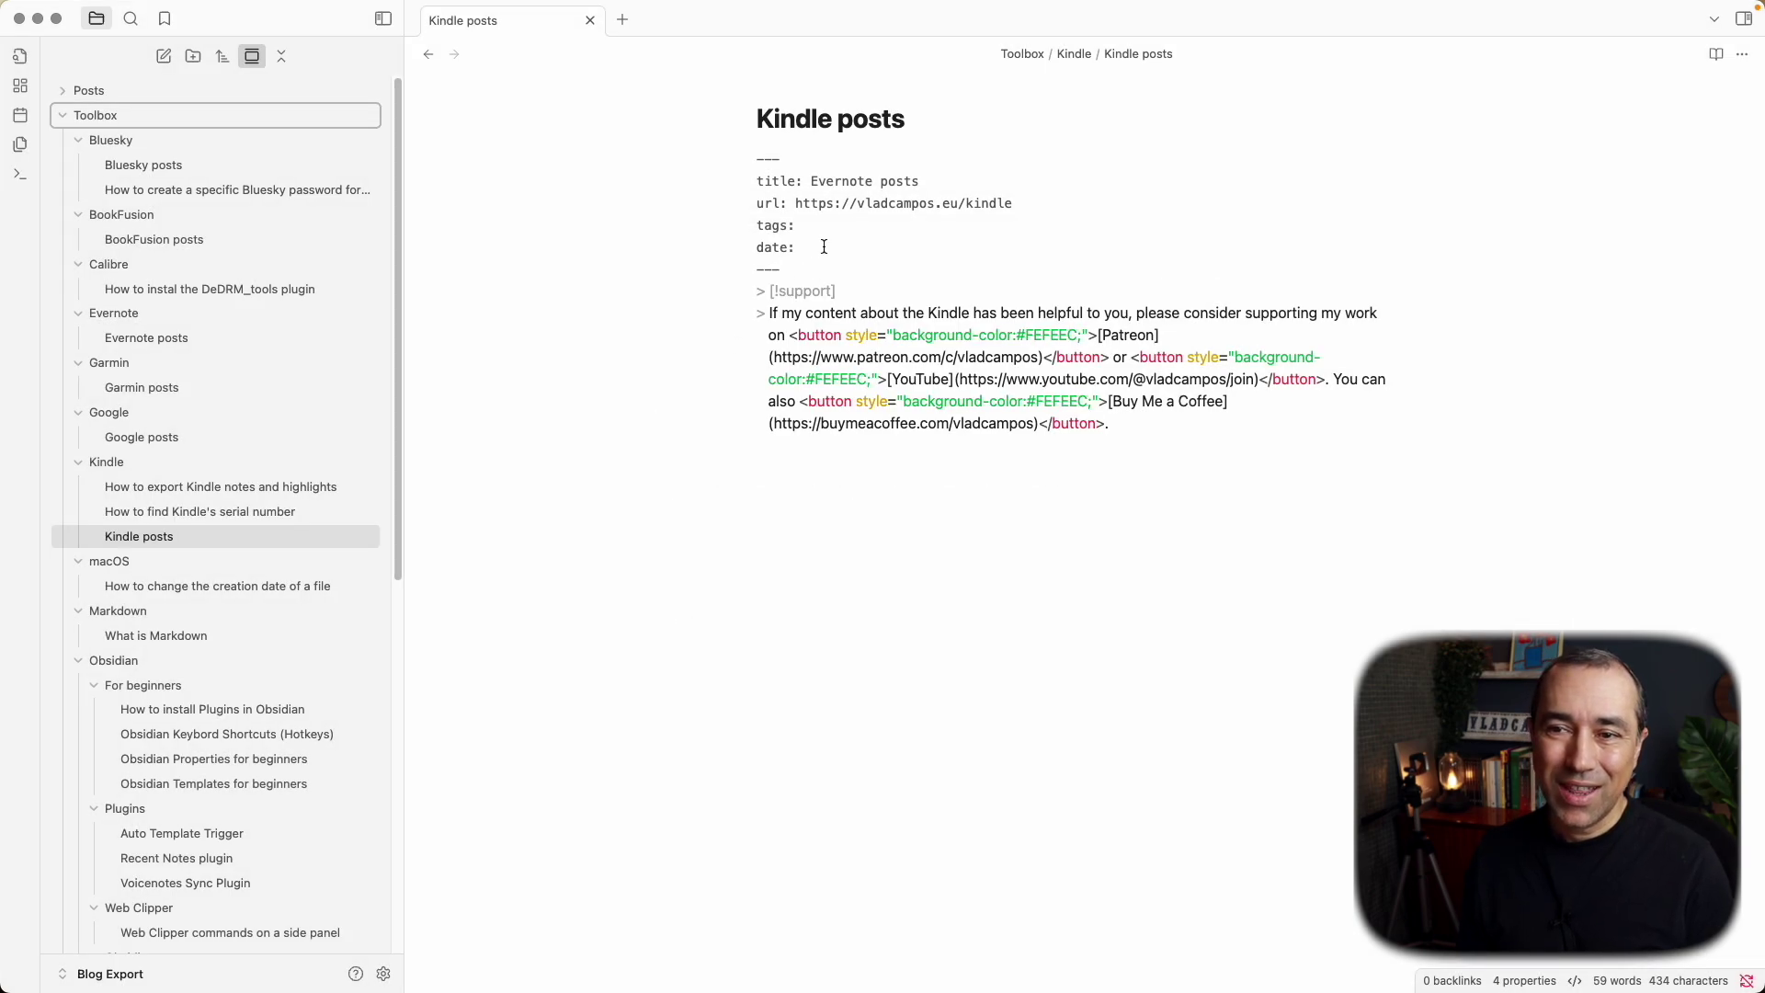
Check the Kindle export, Kindle serial number, Garmin and Evernote notes for the new date property
left_click(138, 487)
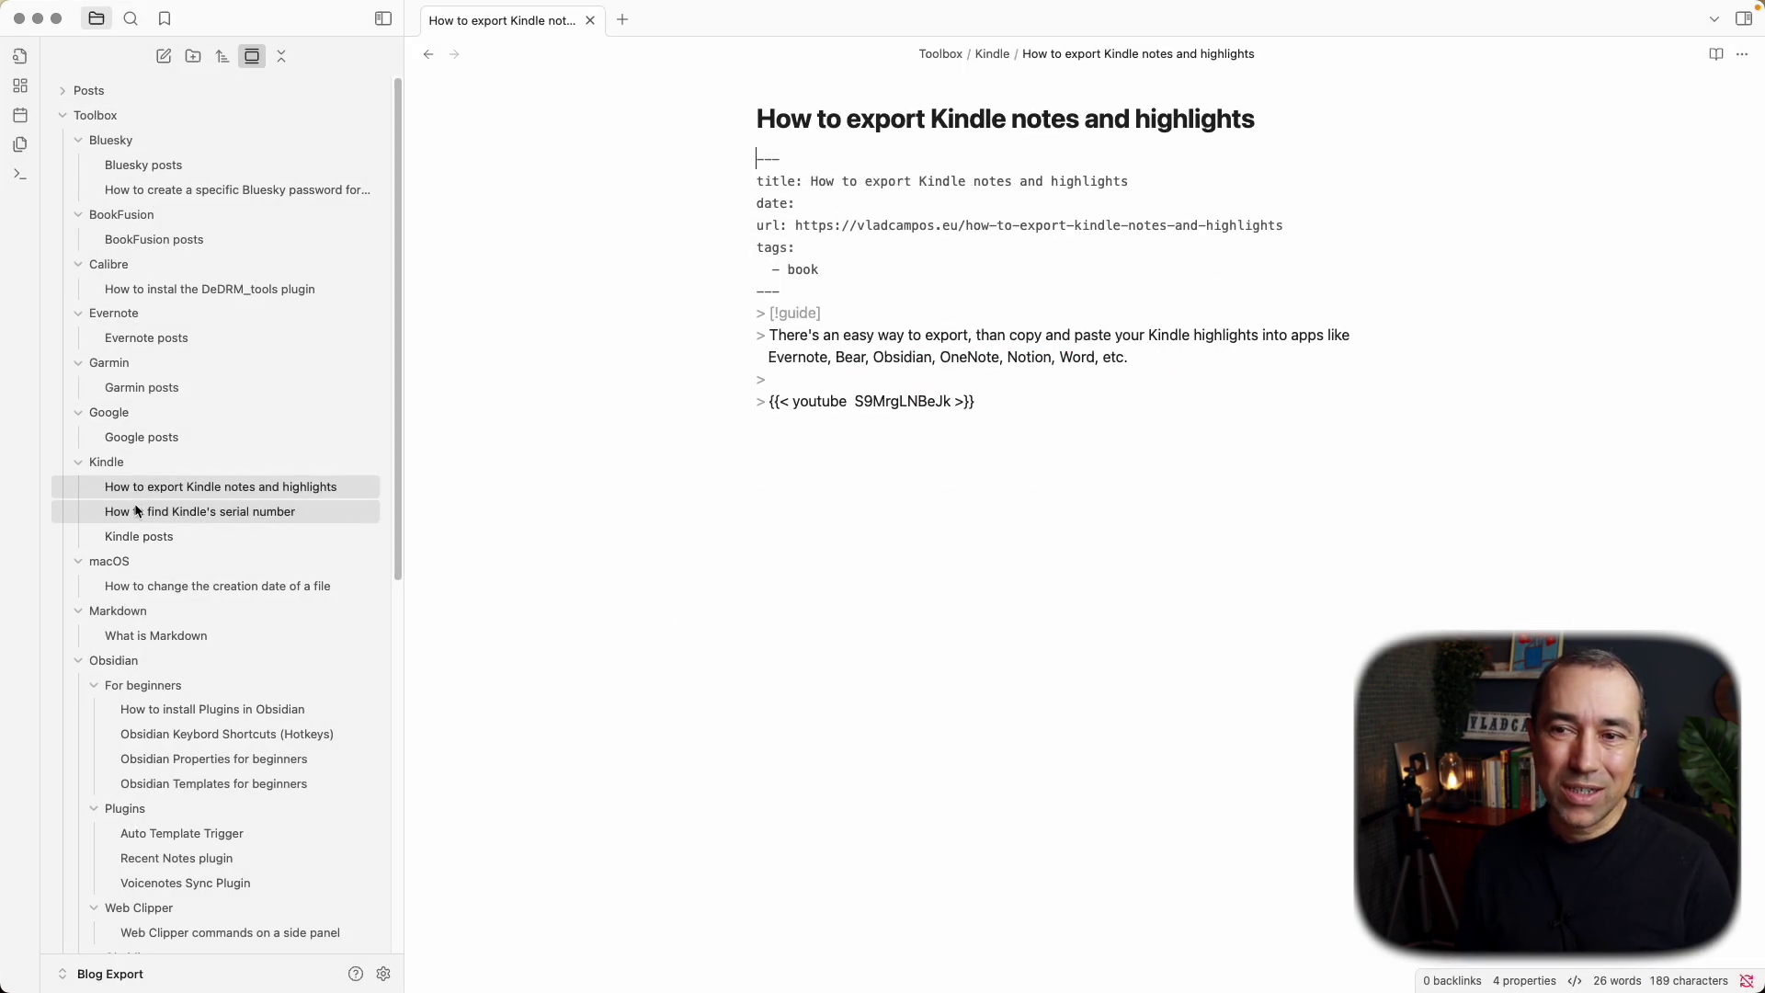
left_click(136, 511)
left_click(130, 388)
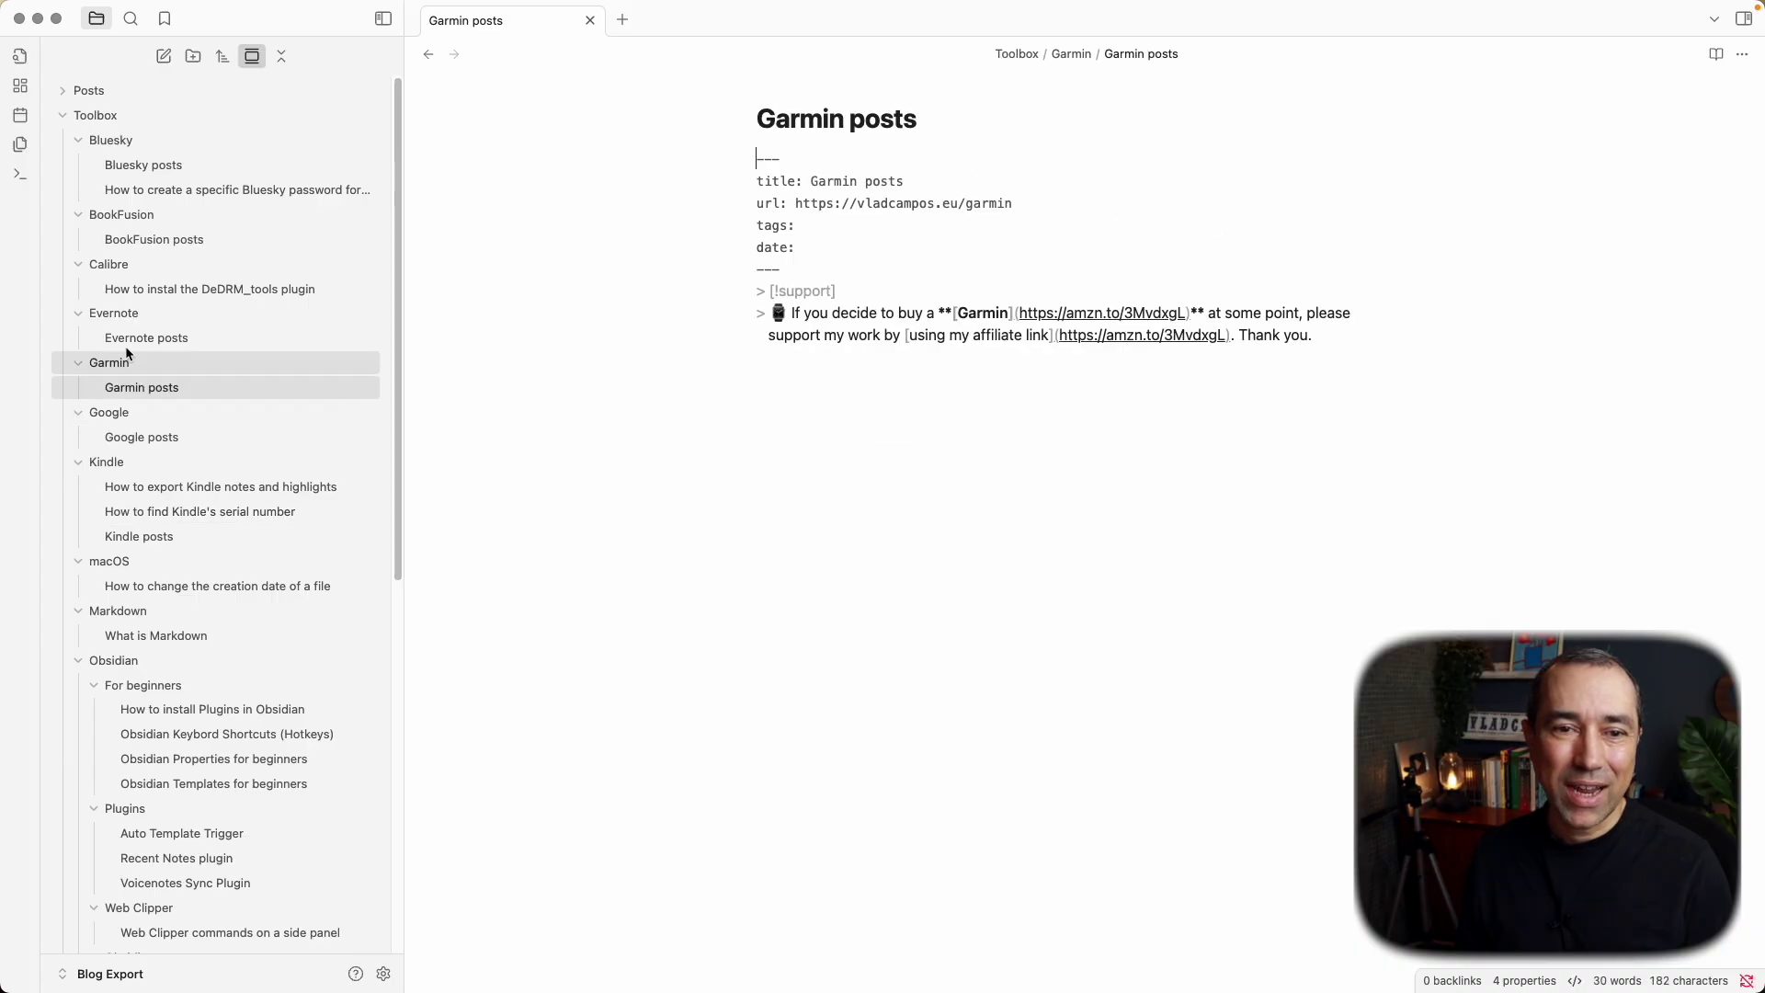
left_click(125, 339)
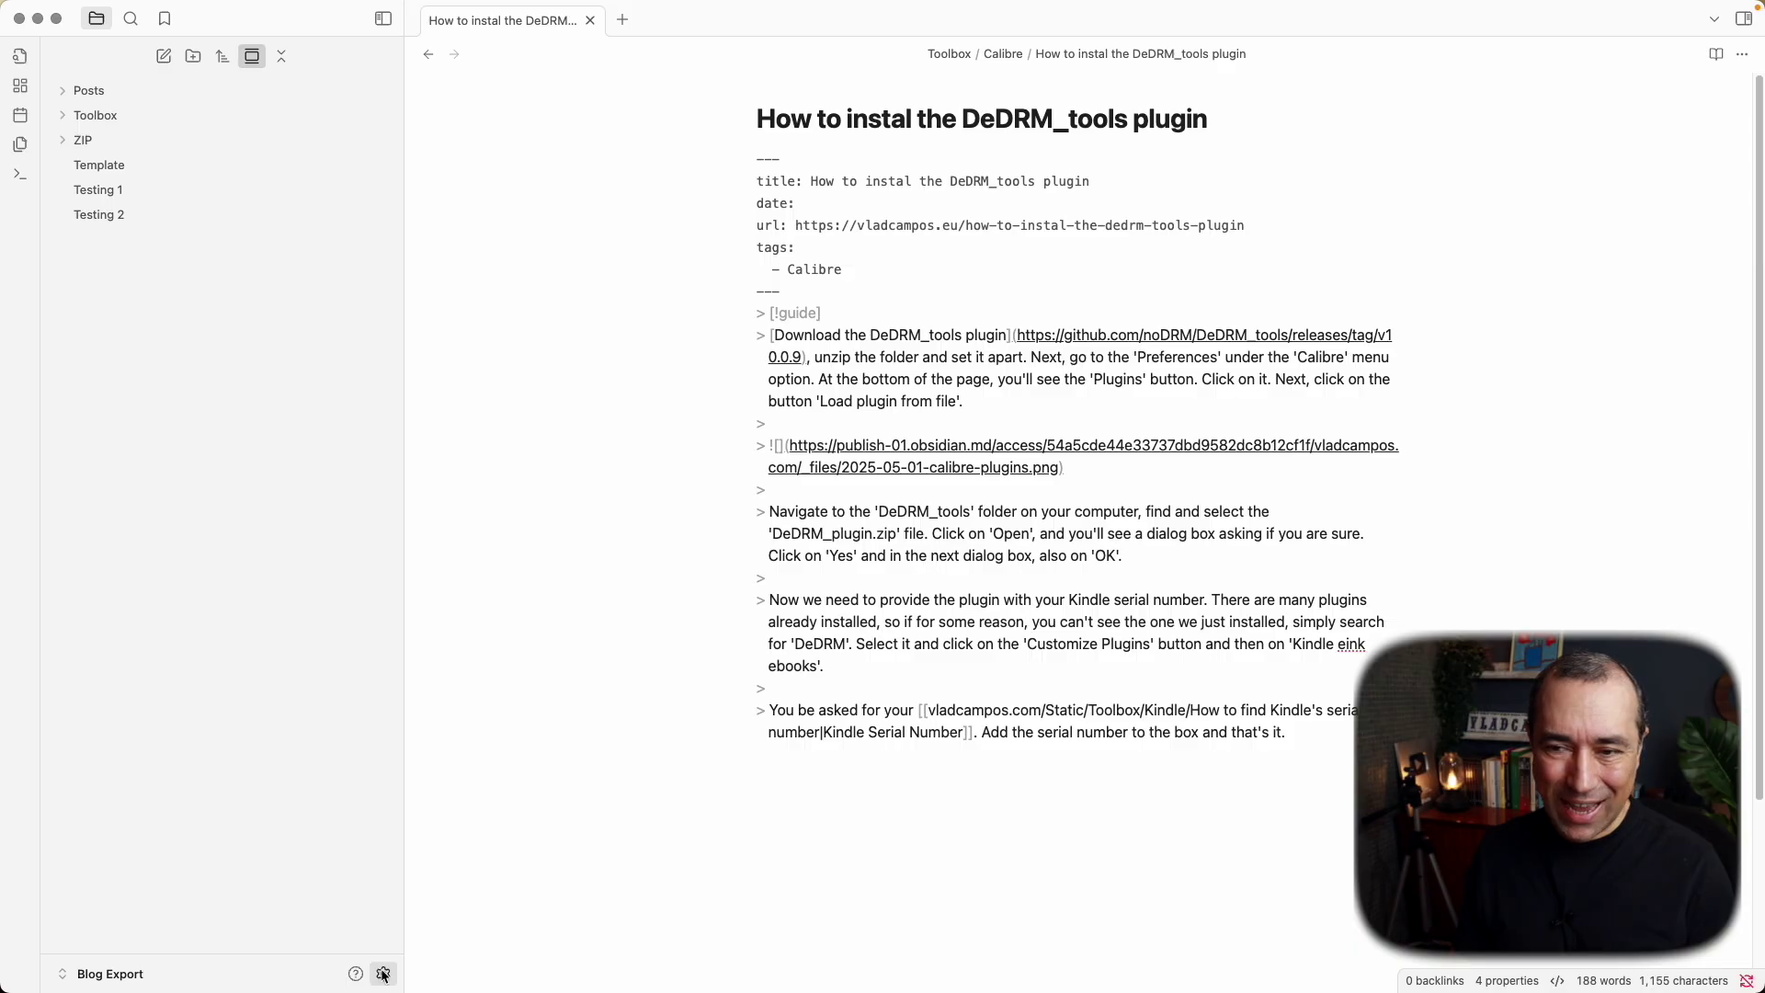
left_click(382, 972)
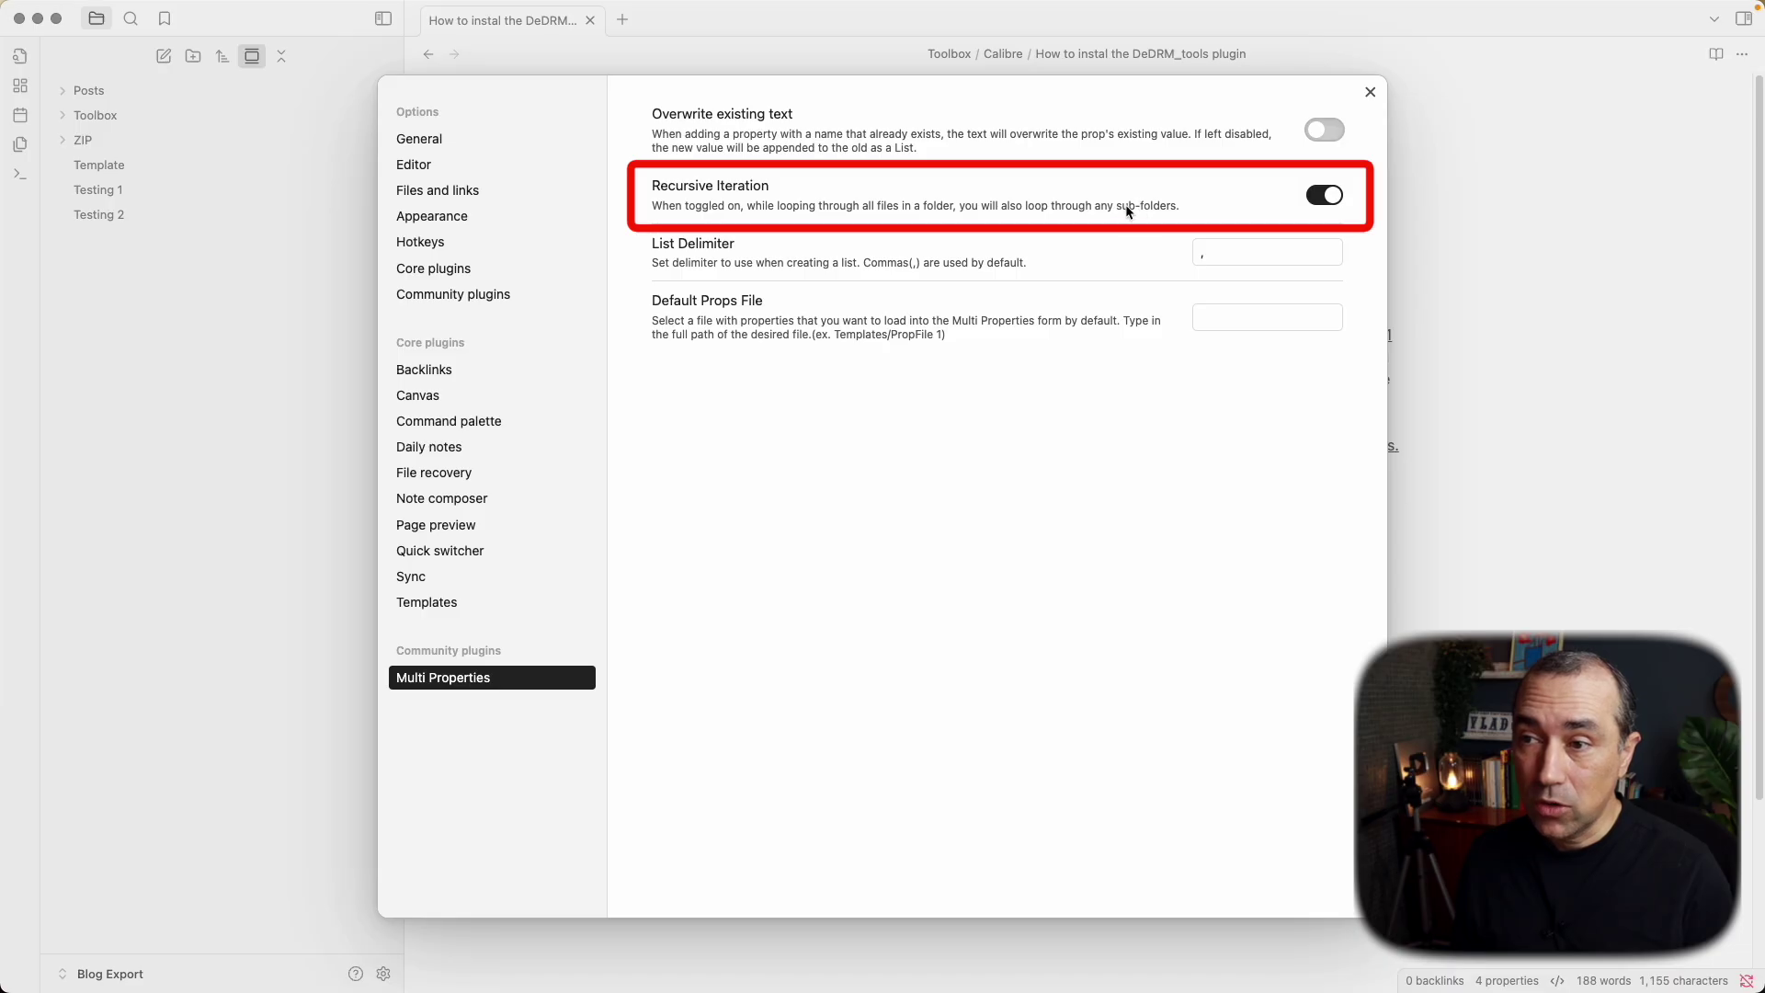
left_click(1368, 93)
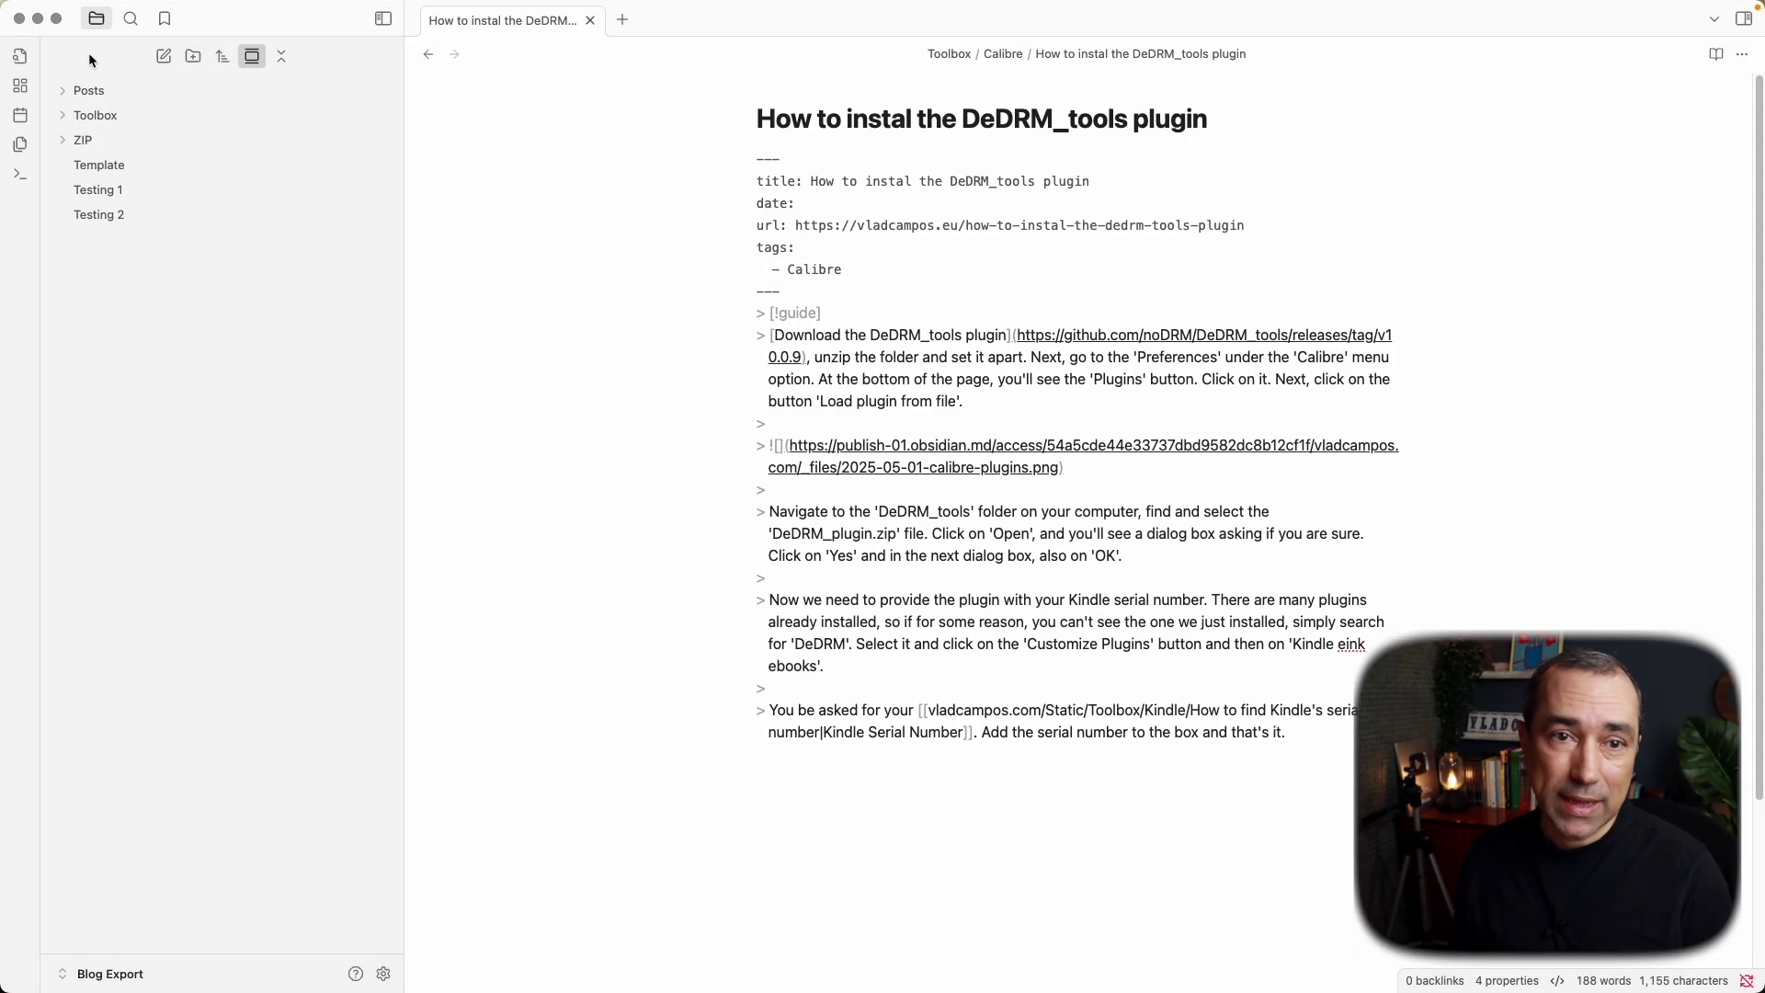
right_click(103, 117)
left_click(68, 112)
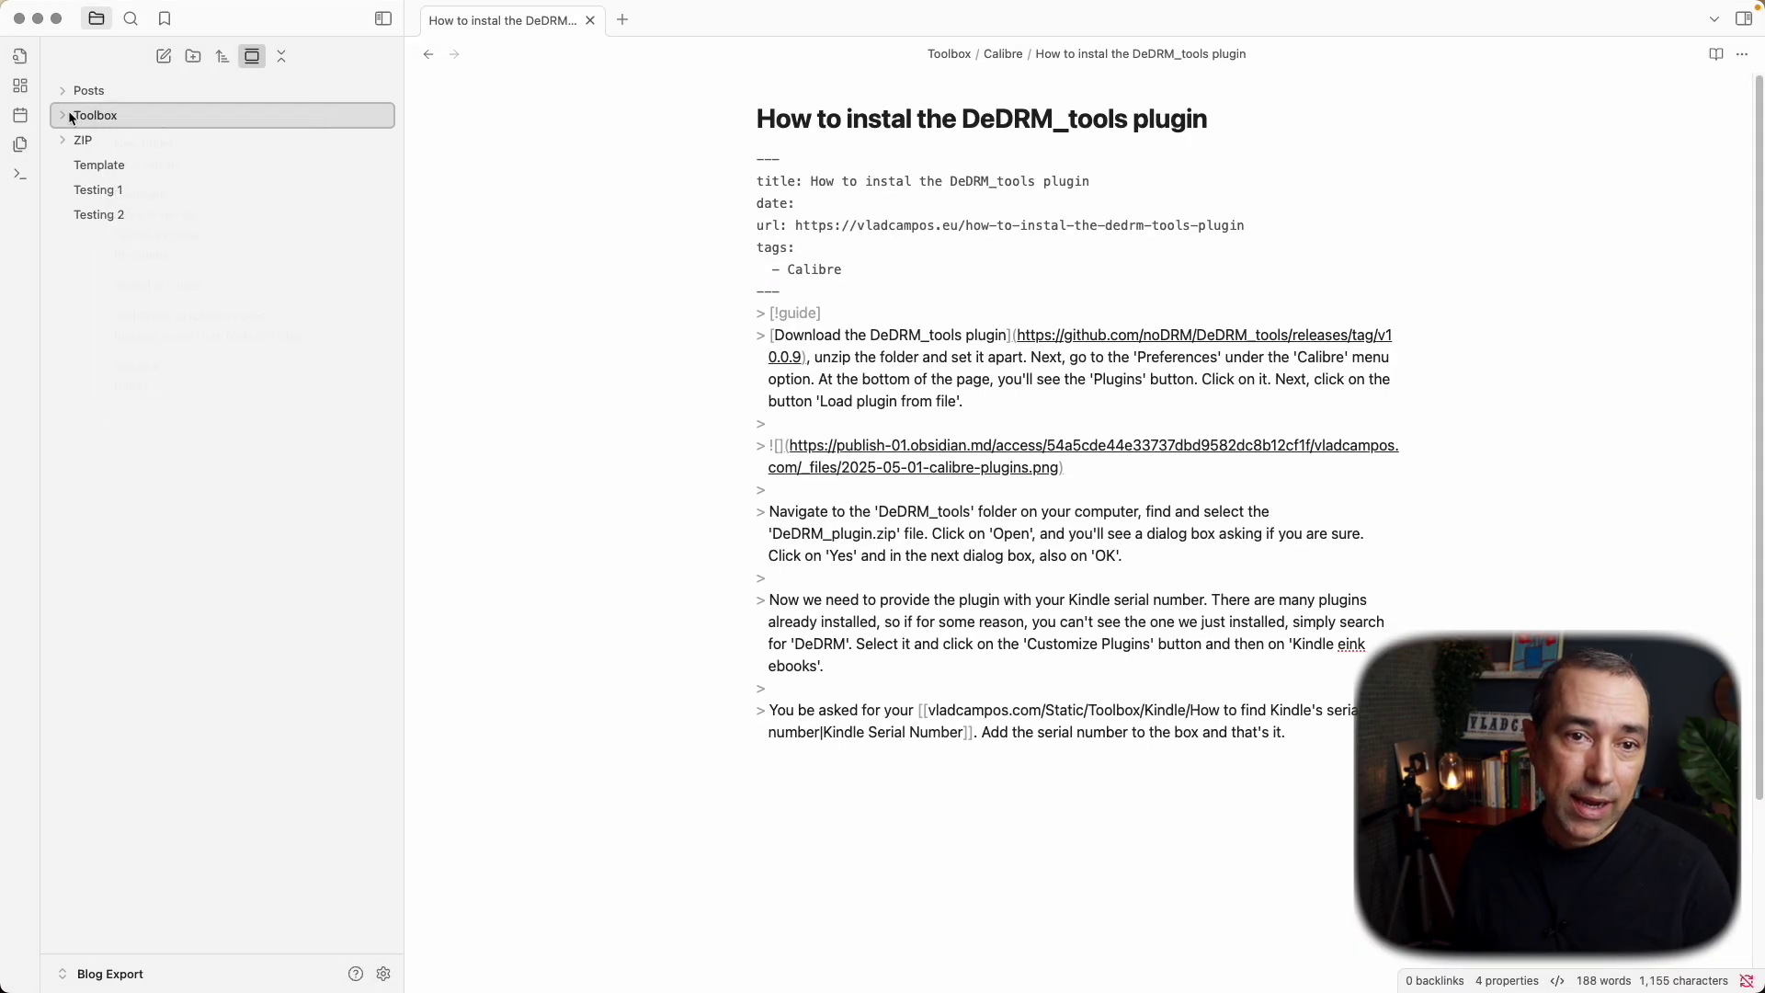
left_click(61, 114)
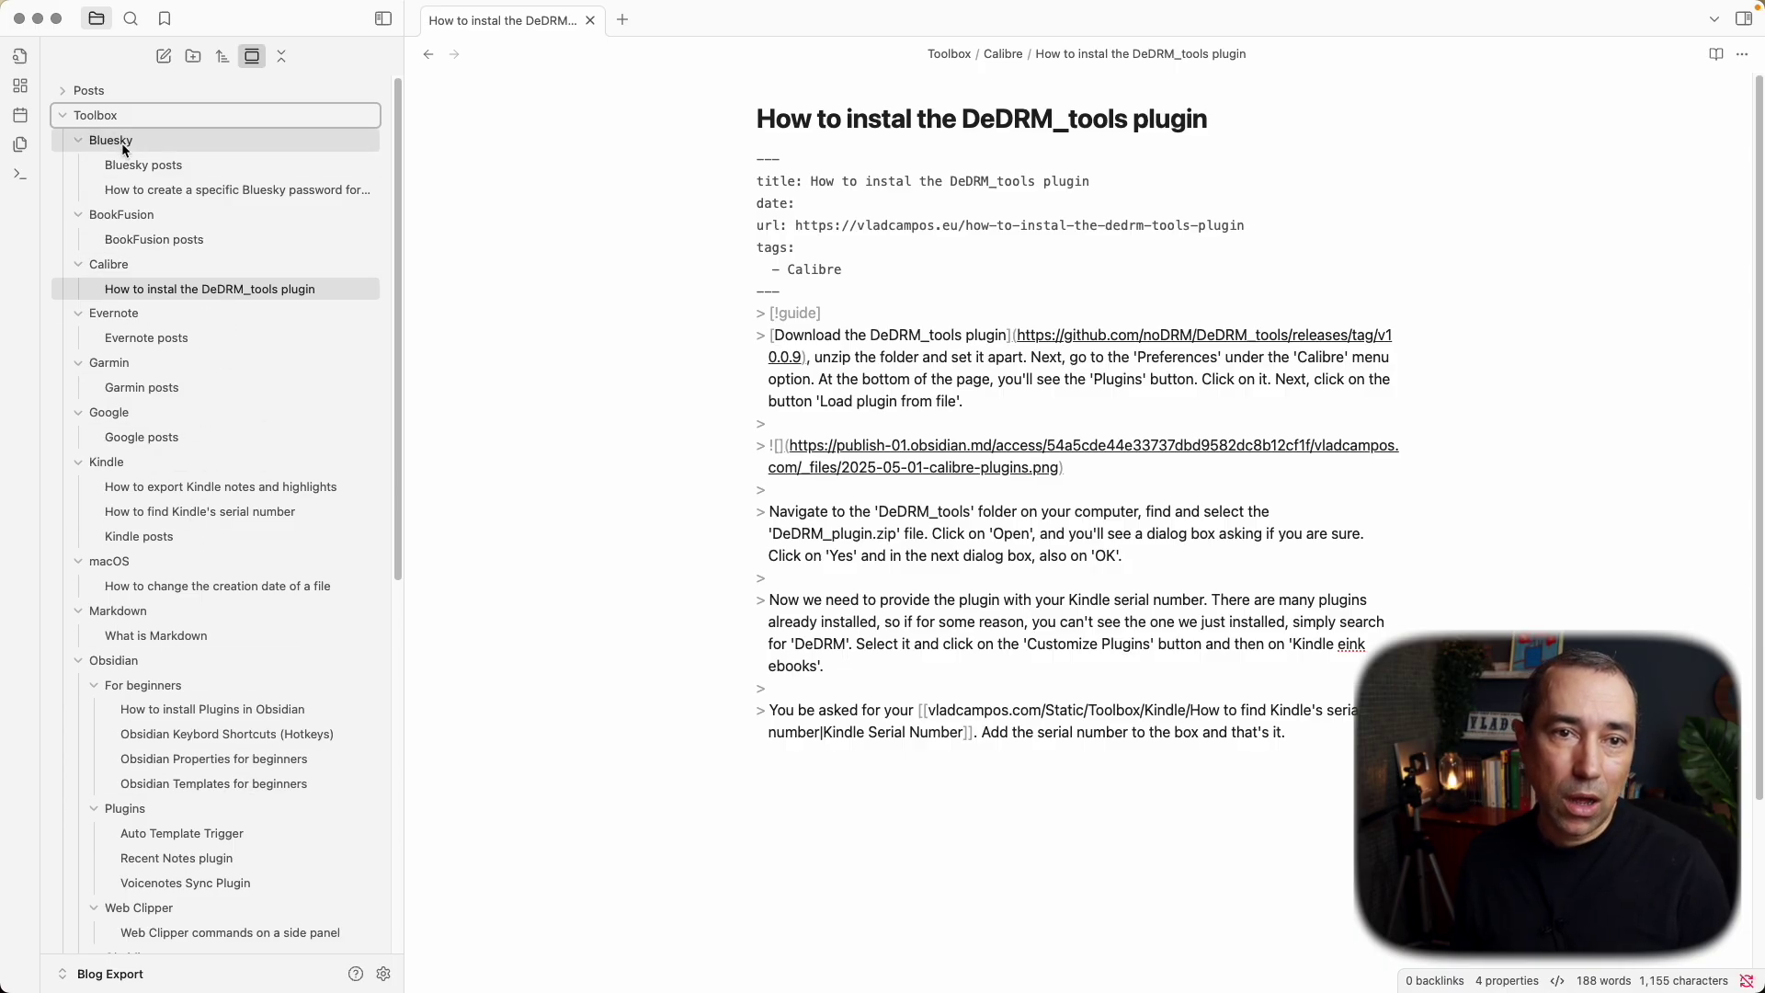
left_click(60, 114)
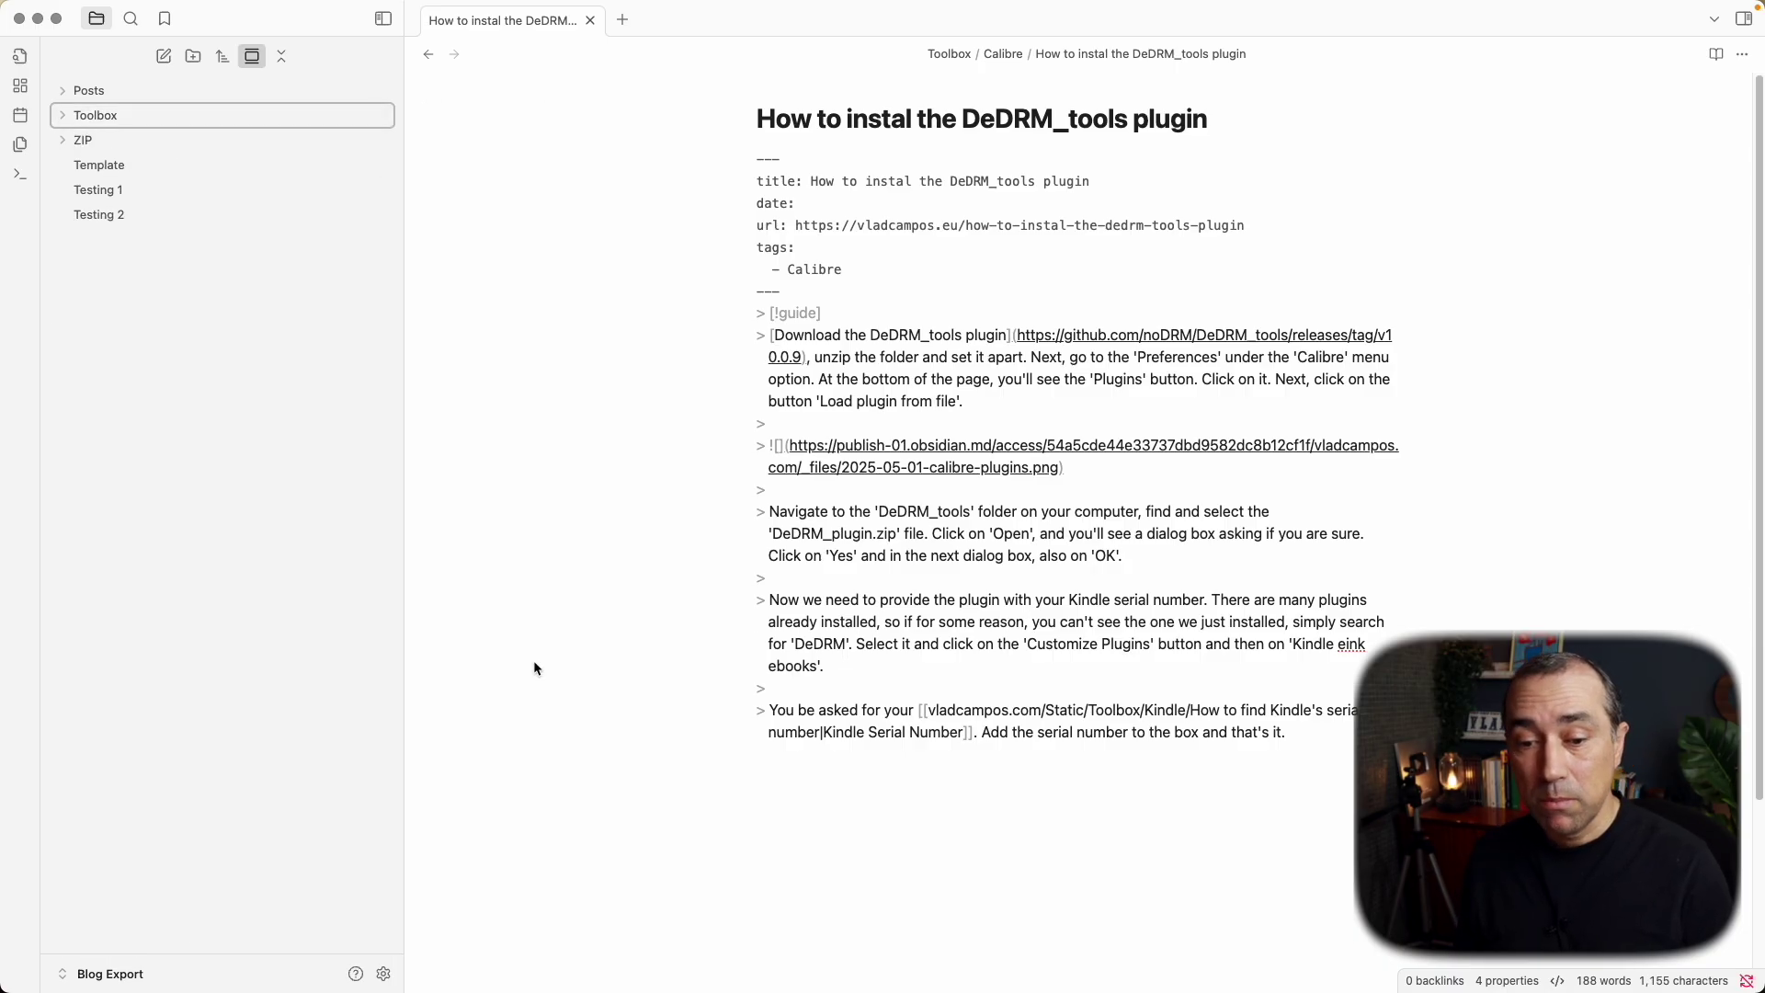
left_click(384, 972)
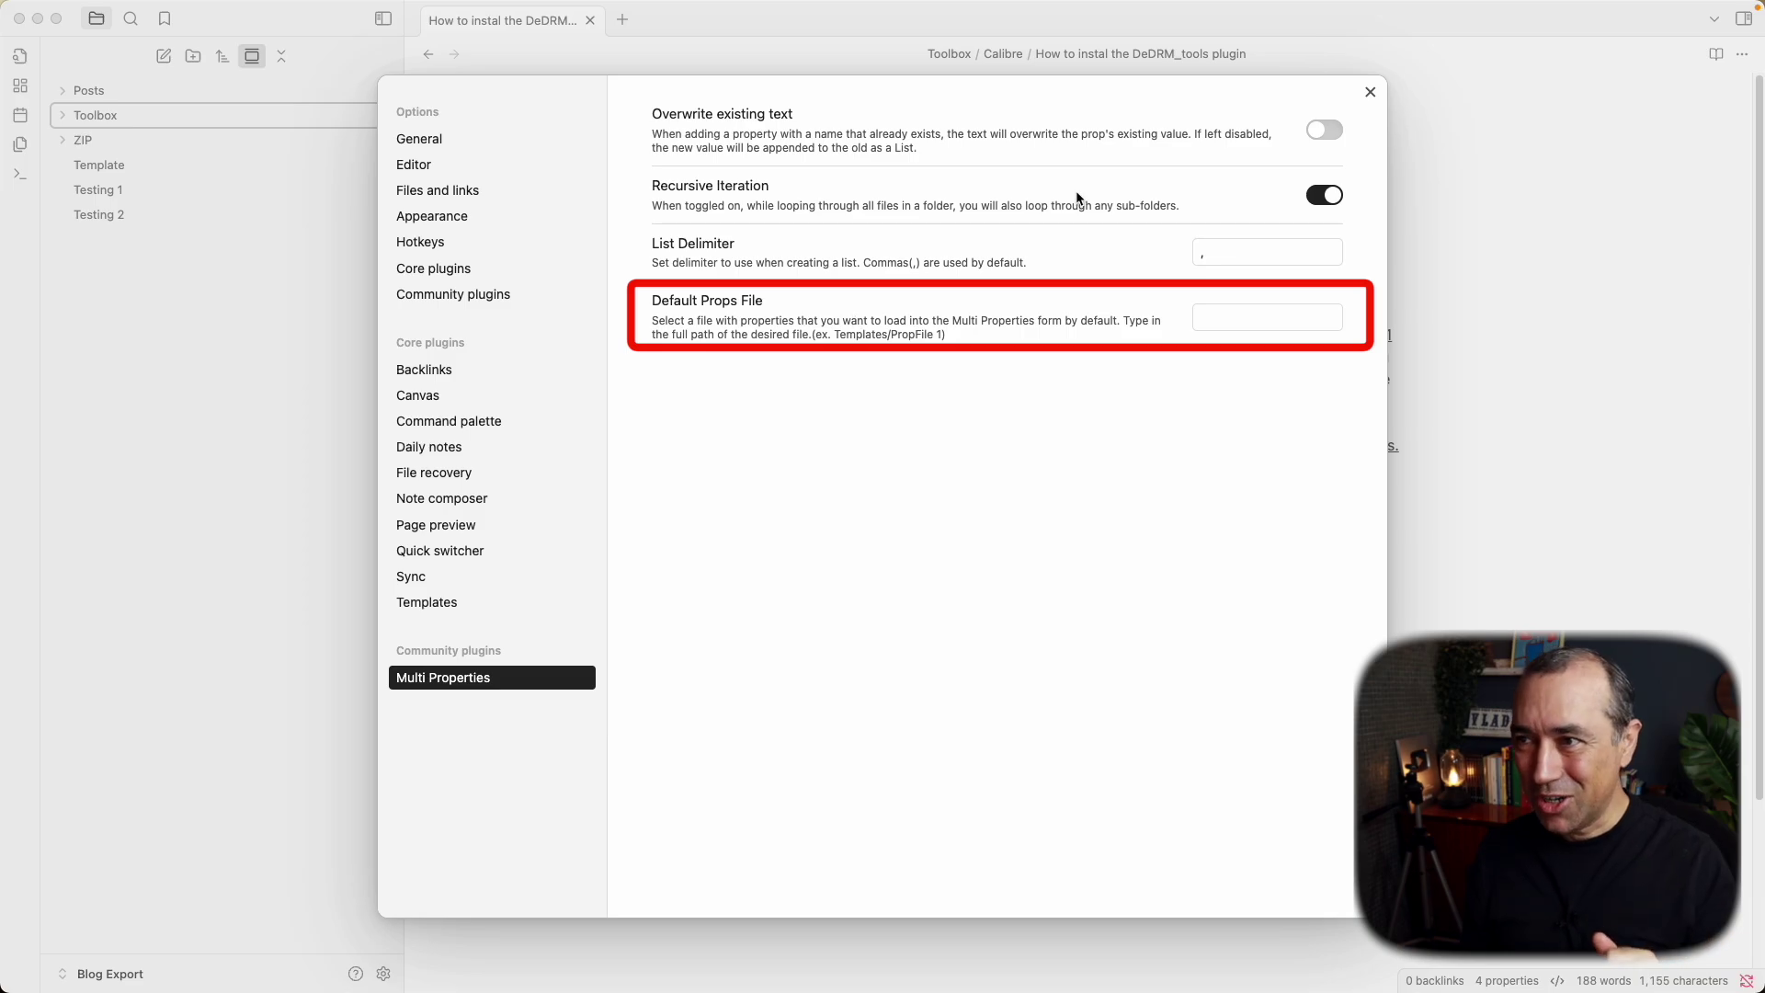
Open the Template note, then enter and clear 'Template' in Multi Properties' Default Props File
left_click(1370, 94)
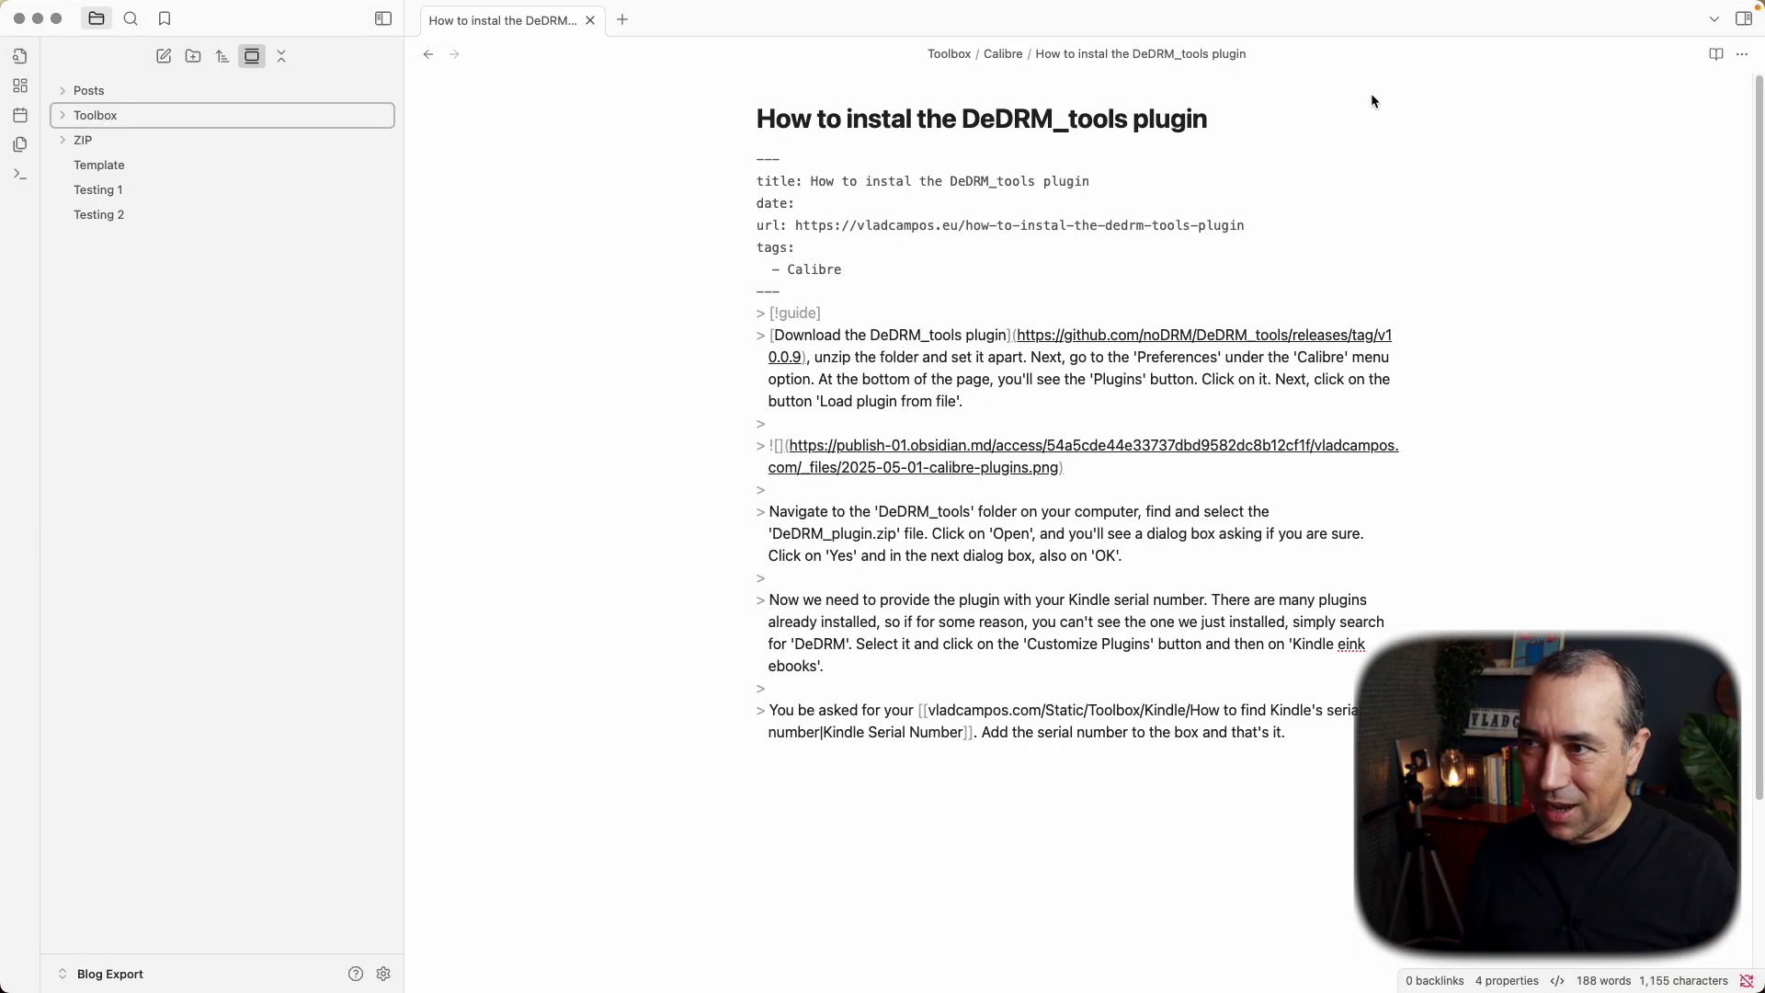
left_click(127, 169)
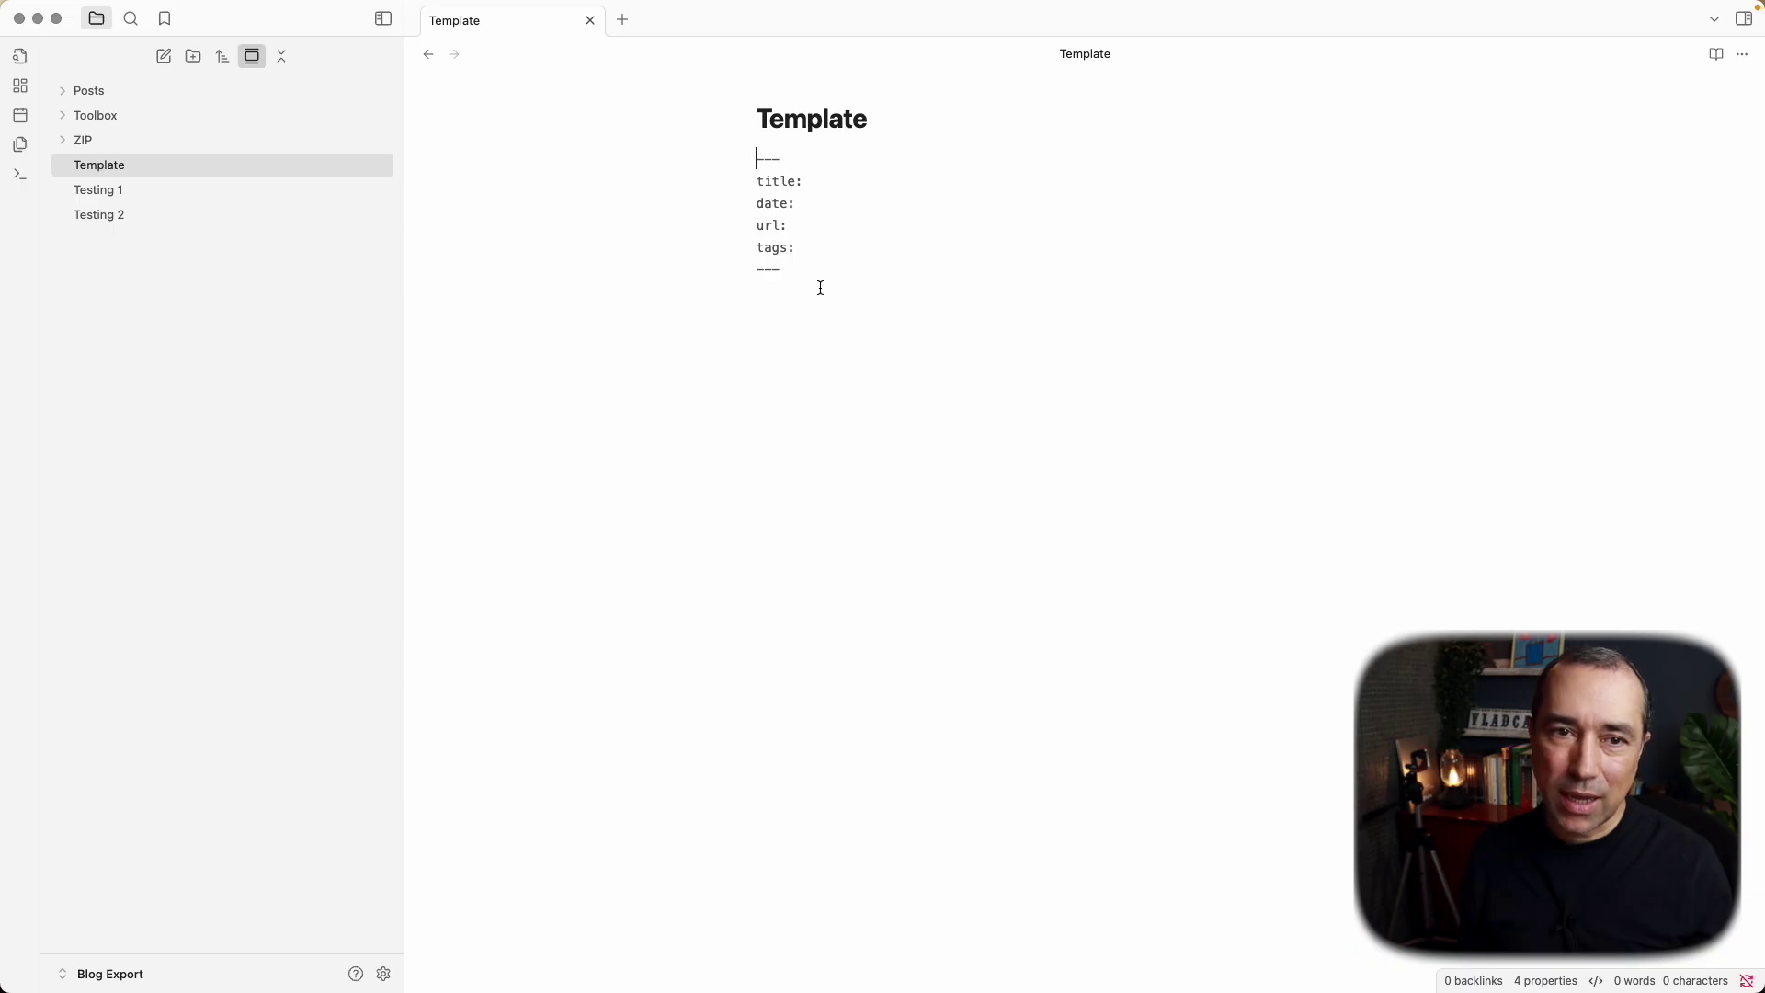
left_click(383, 973)
left_click(1217, 319)
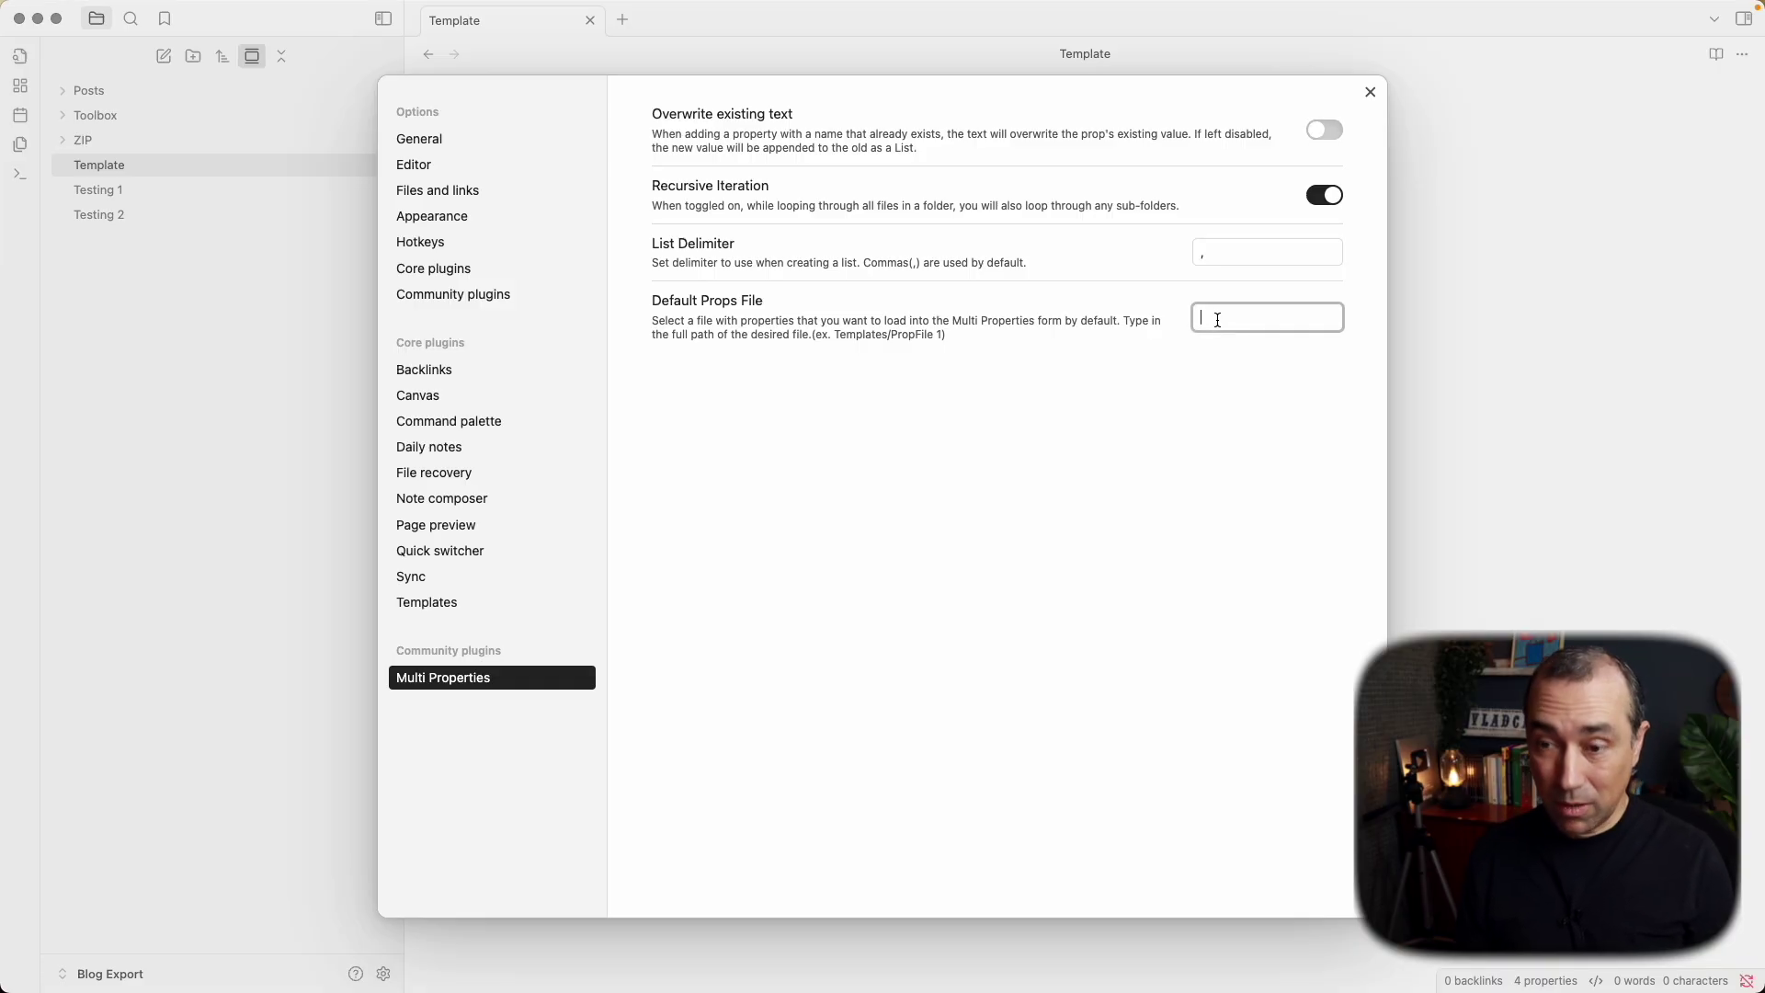
type("Template")
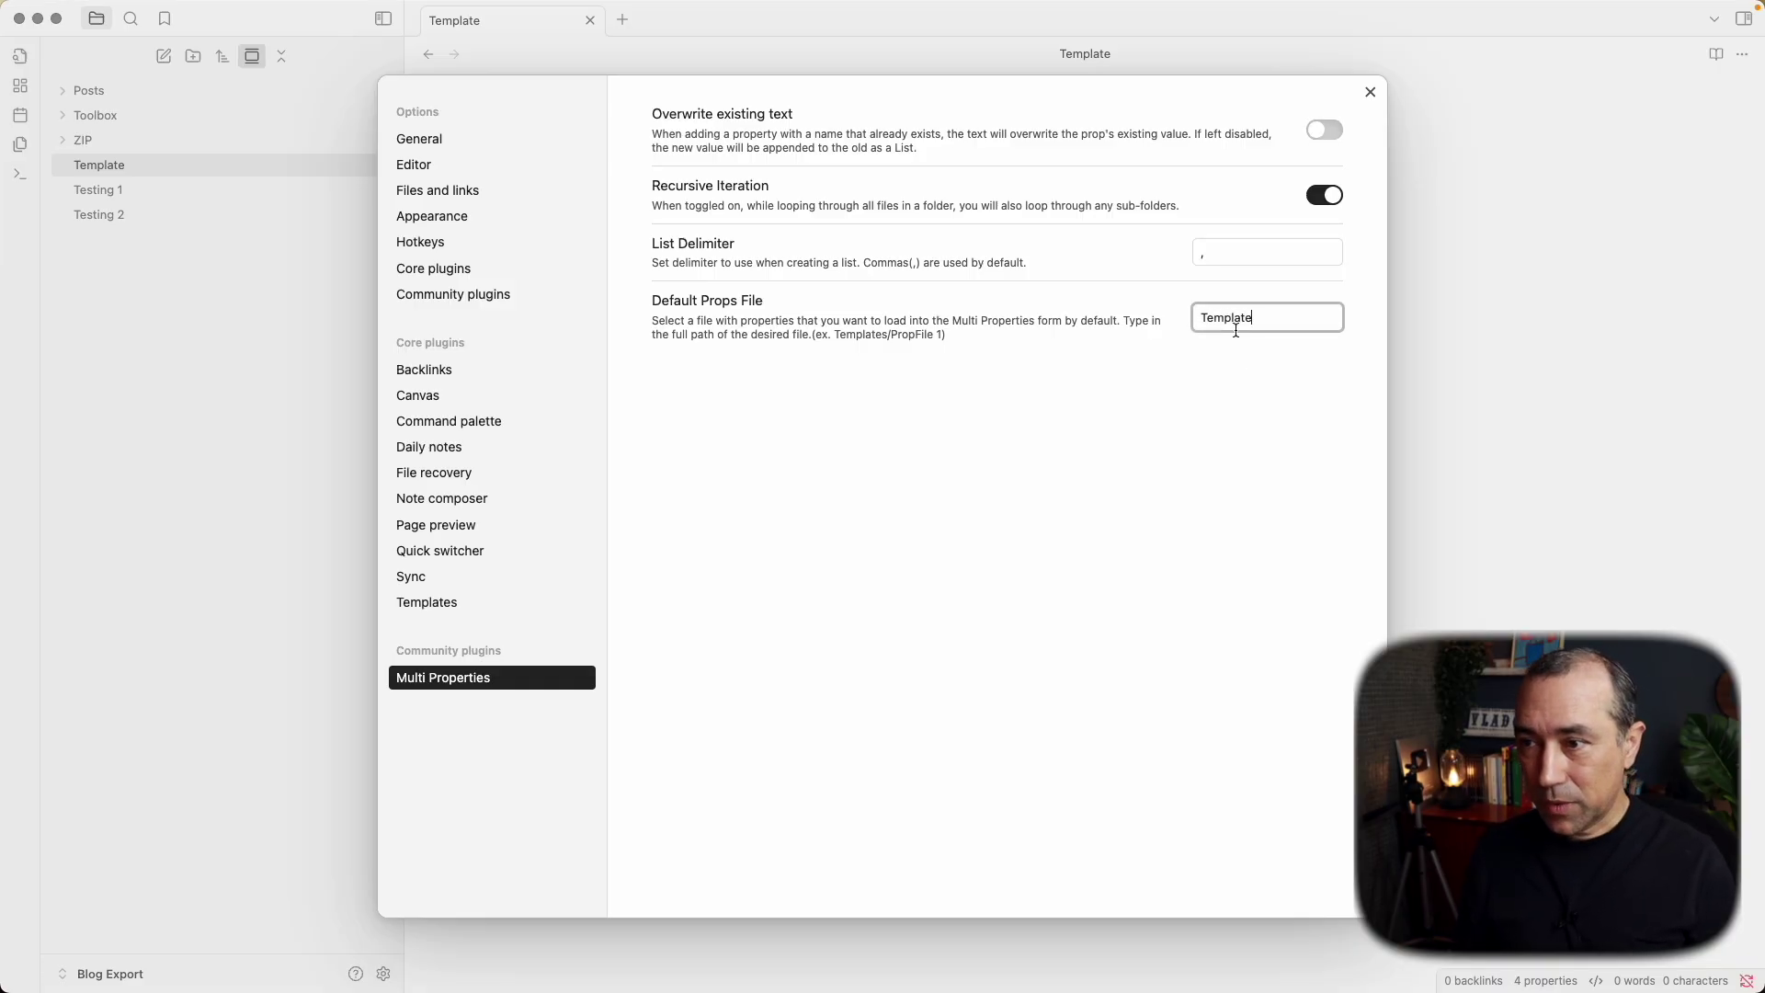
left_click(1269, 439)
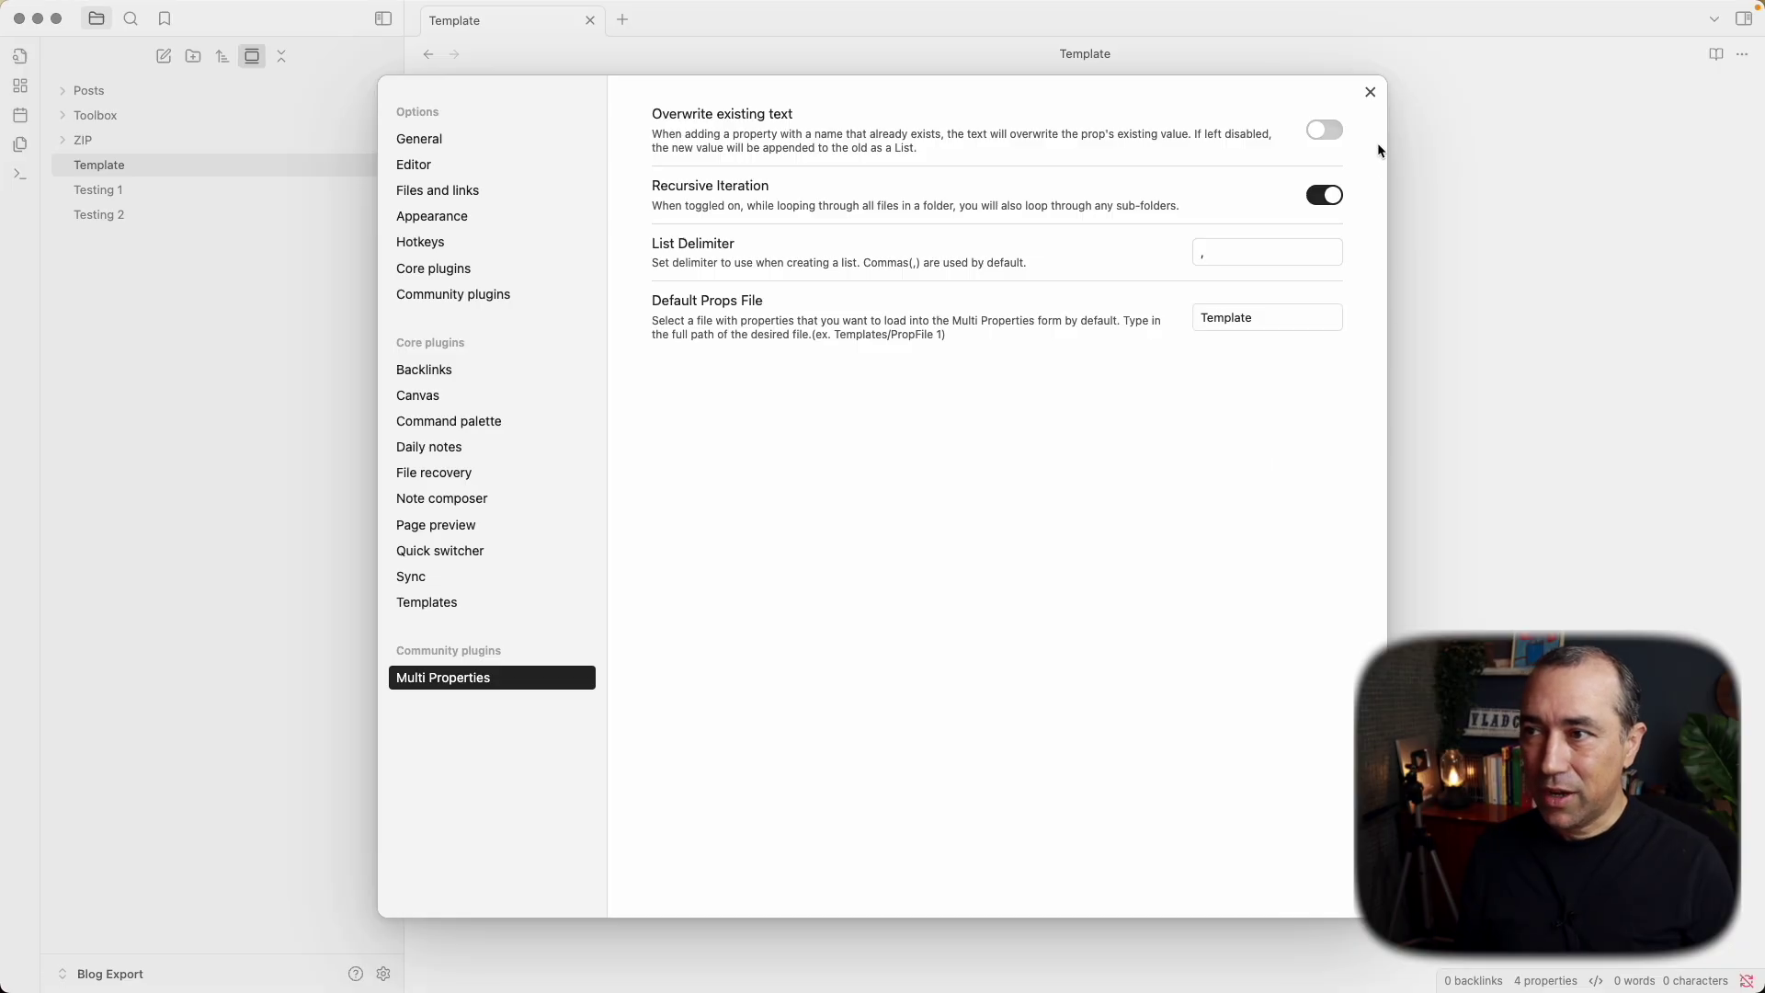
double_click(1265, 317)
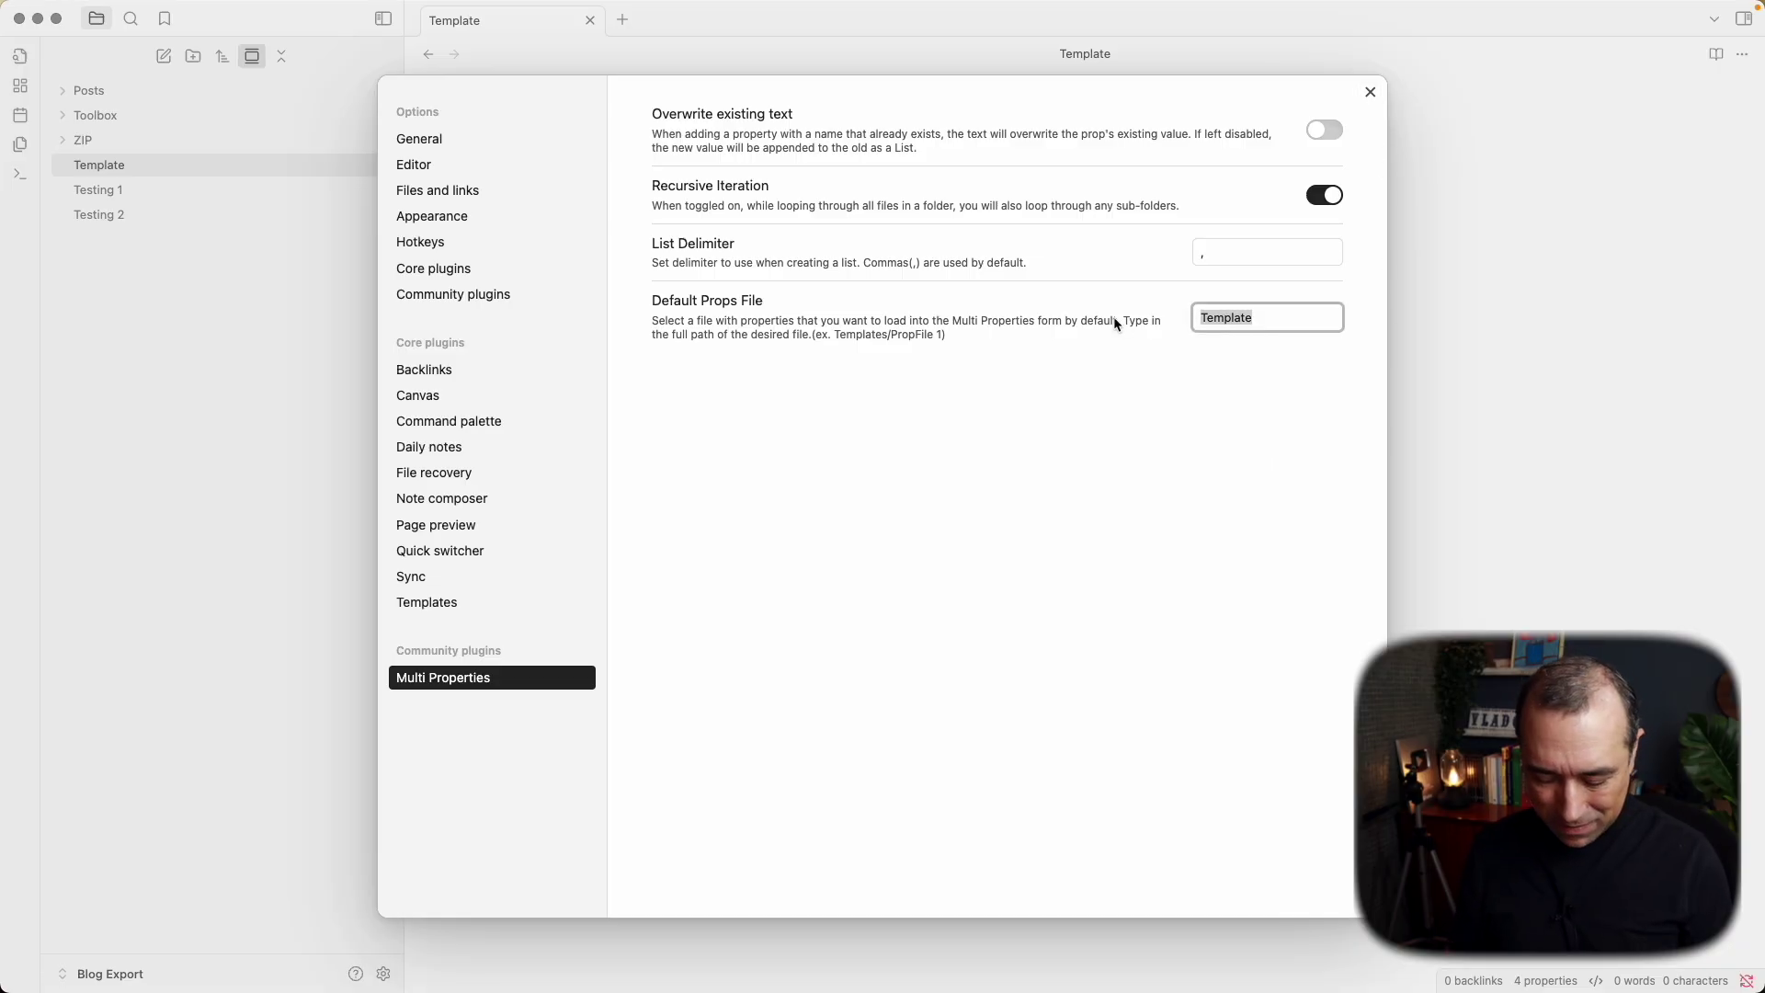
key("BackSpace")
Select Testing 1 and Testing 2, preview Add props to selected files, then cancel the form
left_click(1369, 92)
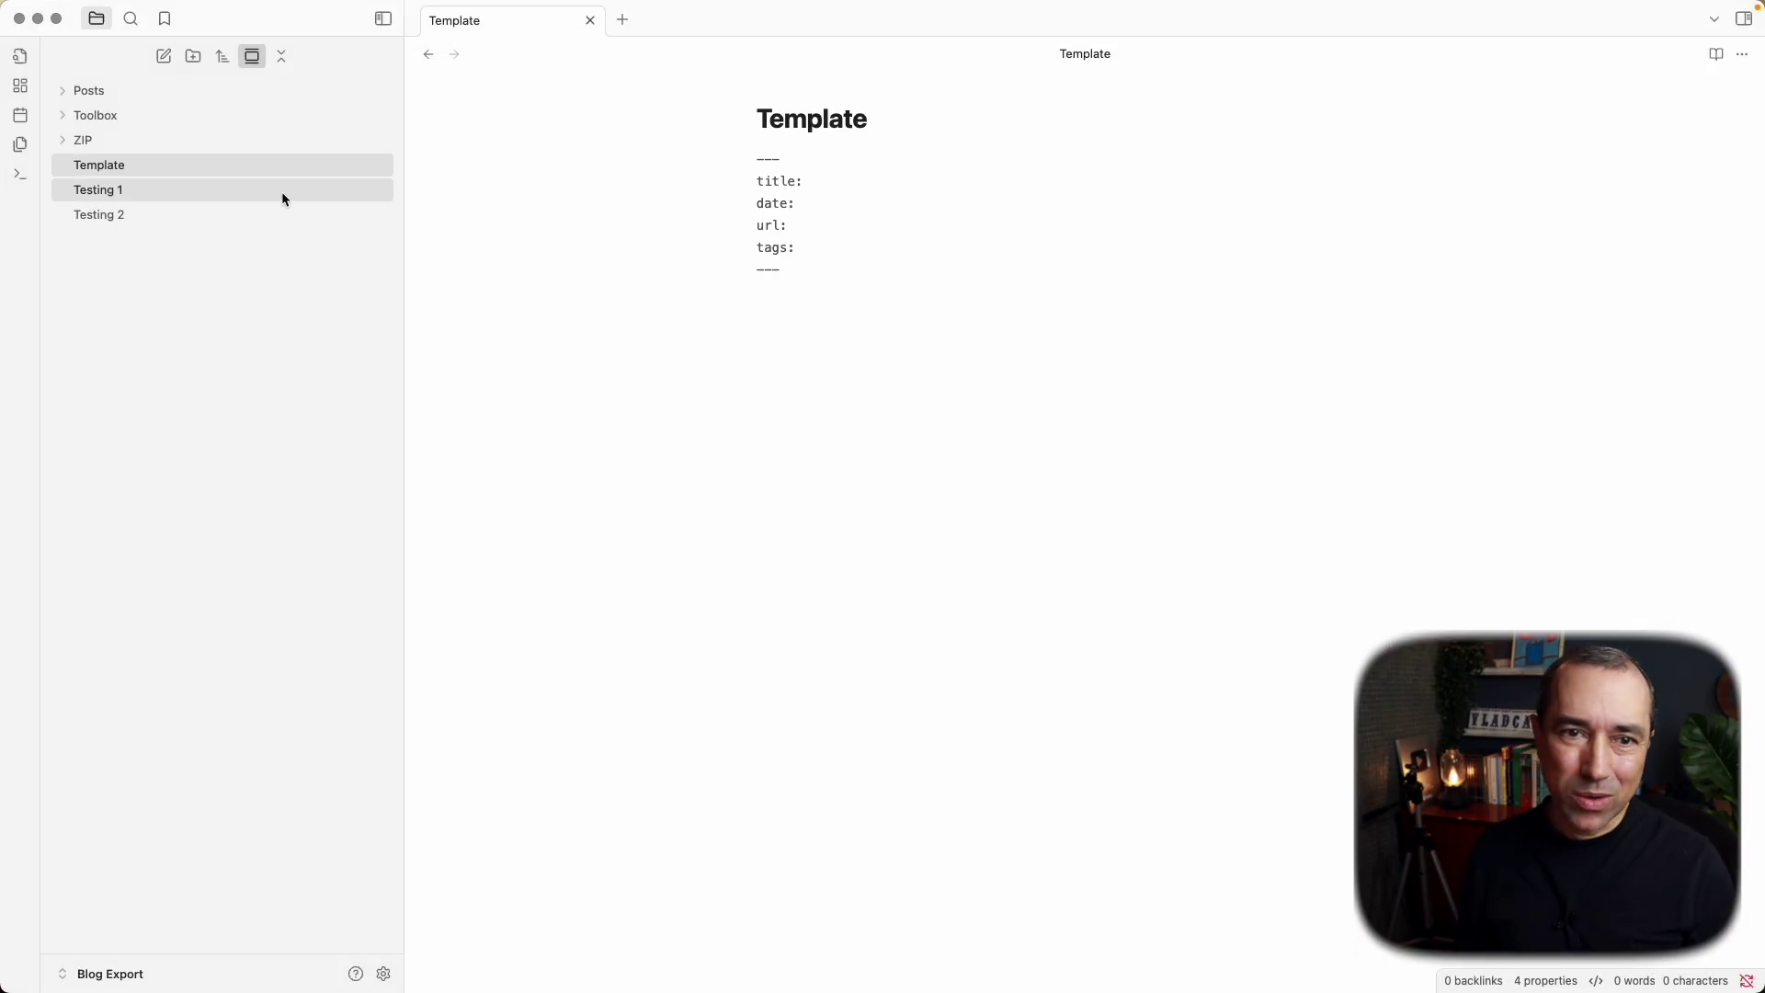
left_click(199, 187)
left_click(153, 215, "shift")
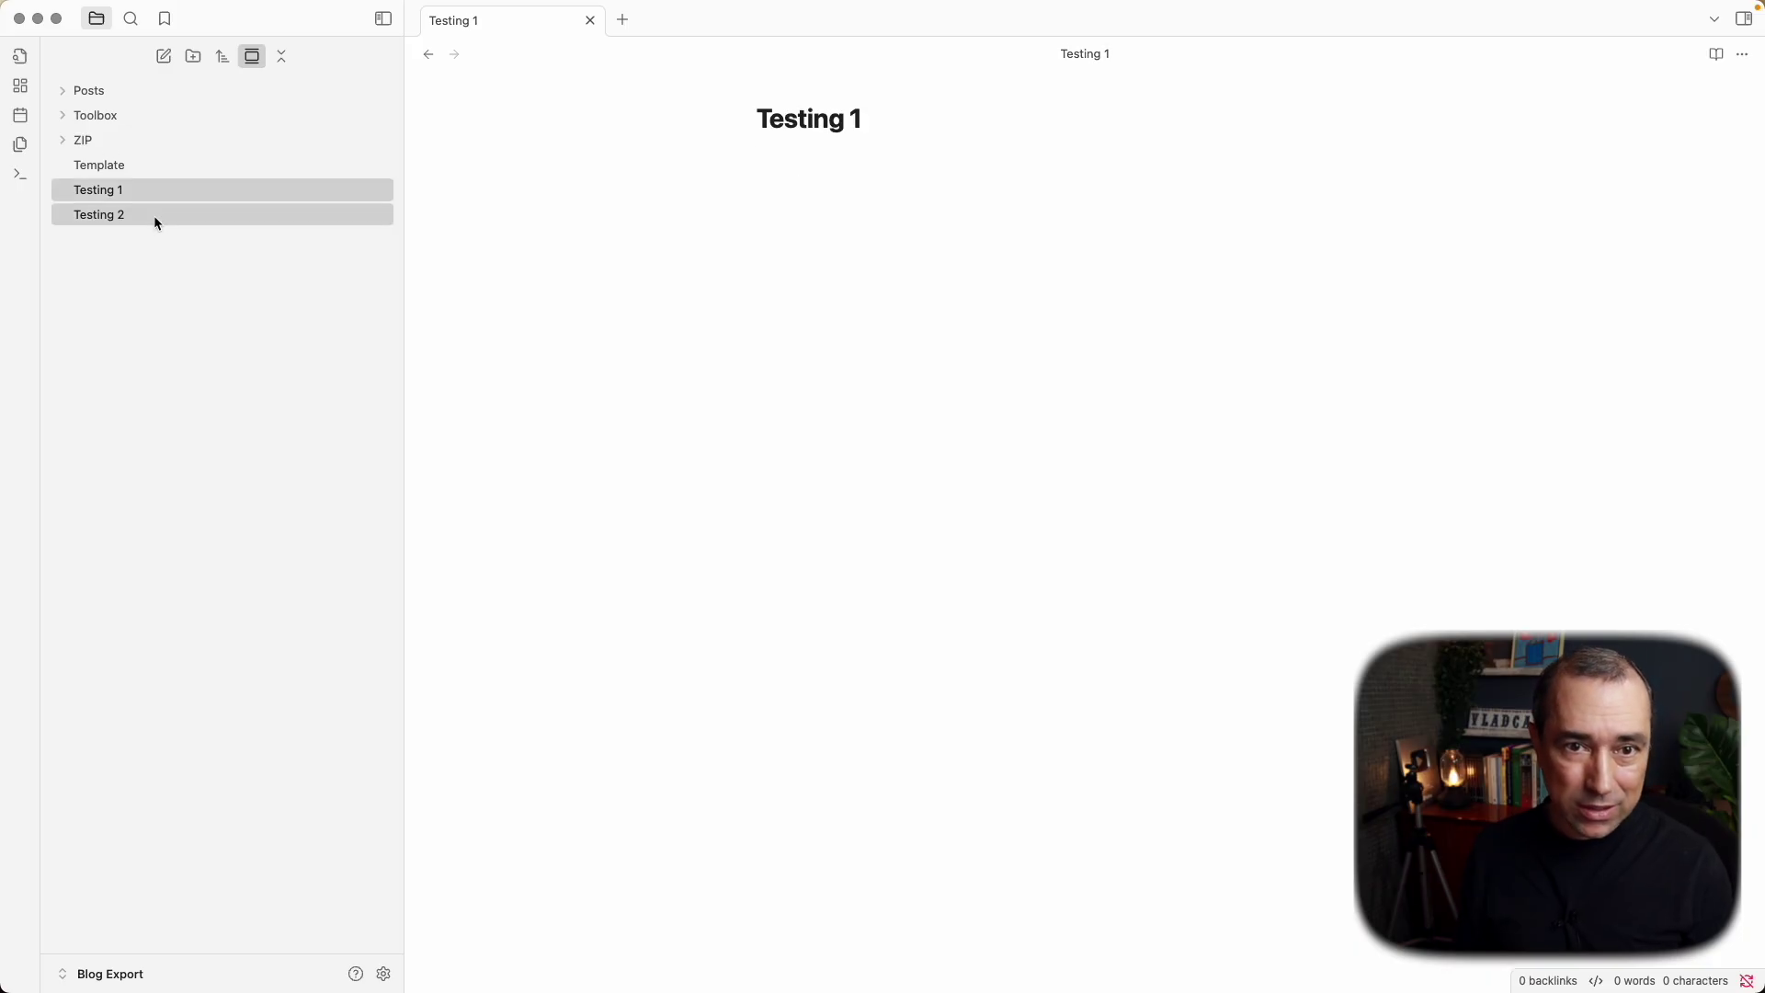
right_click(155, 219)
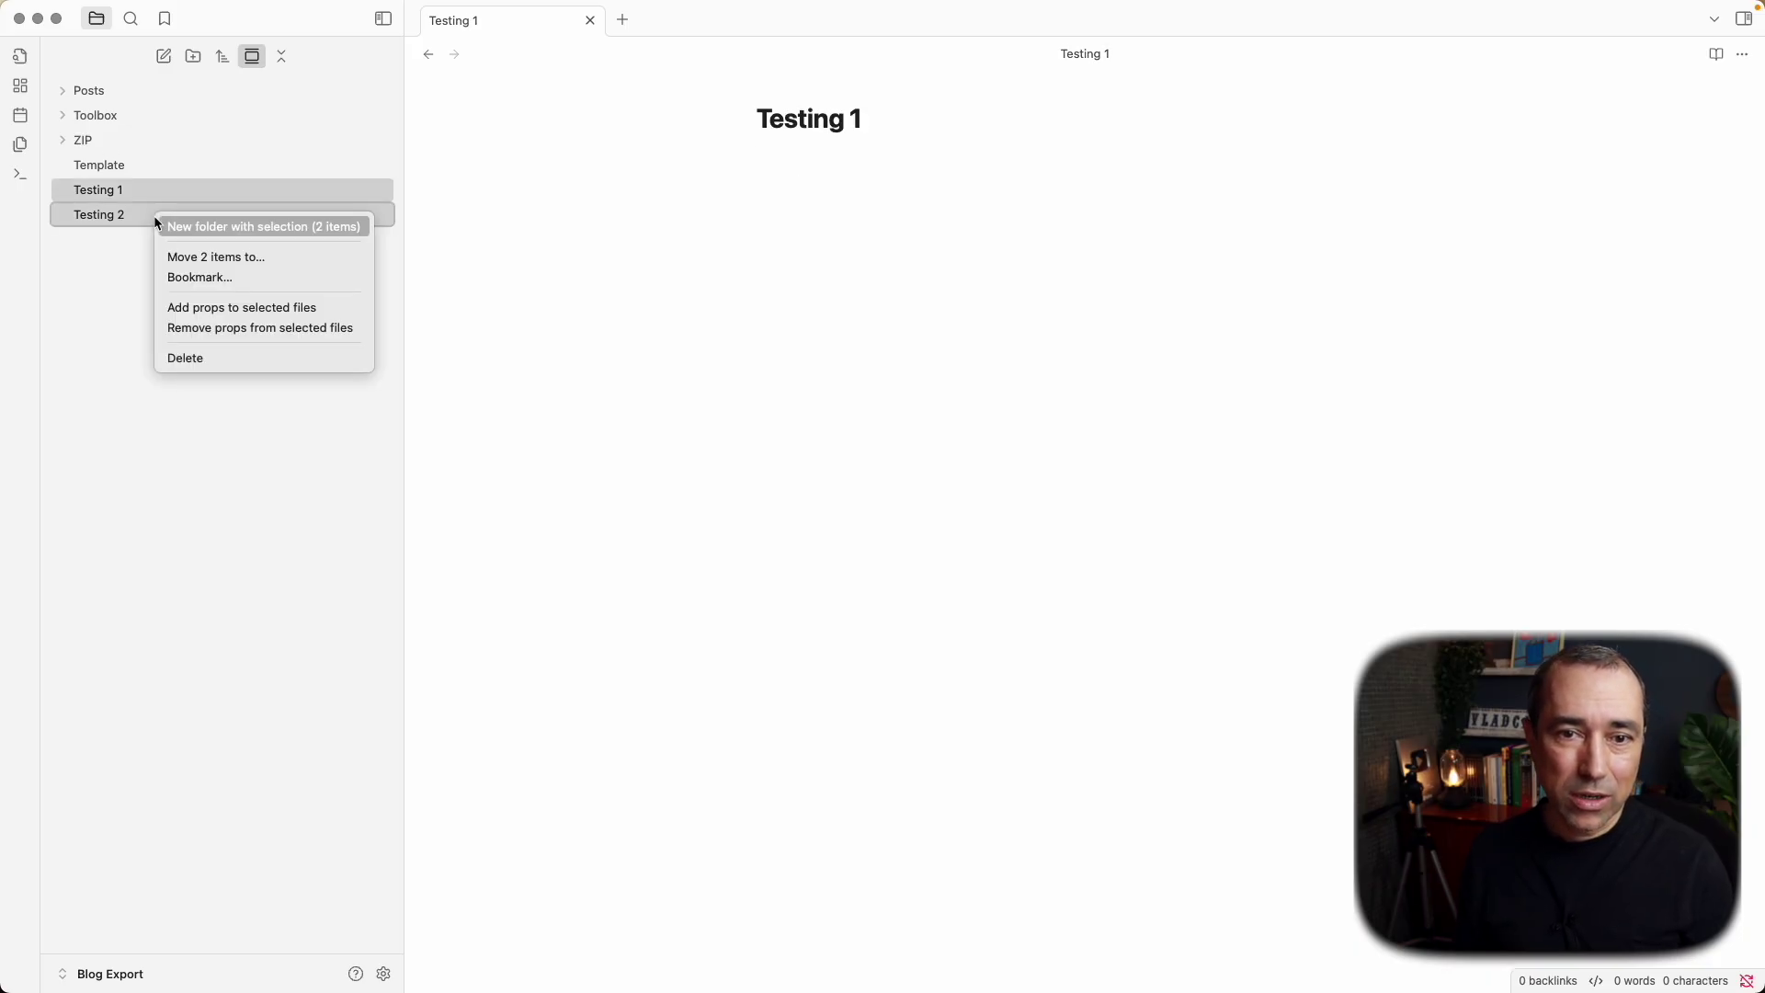
left_click(255, 307)
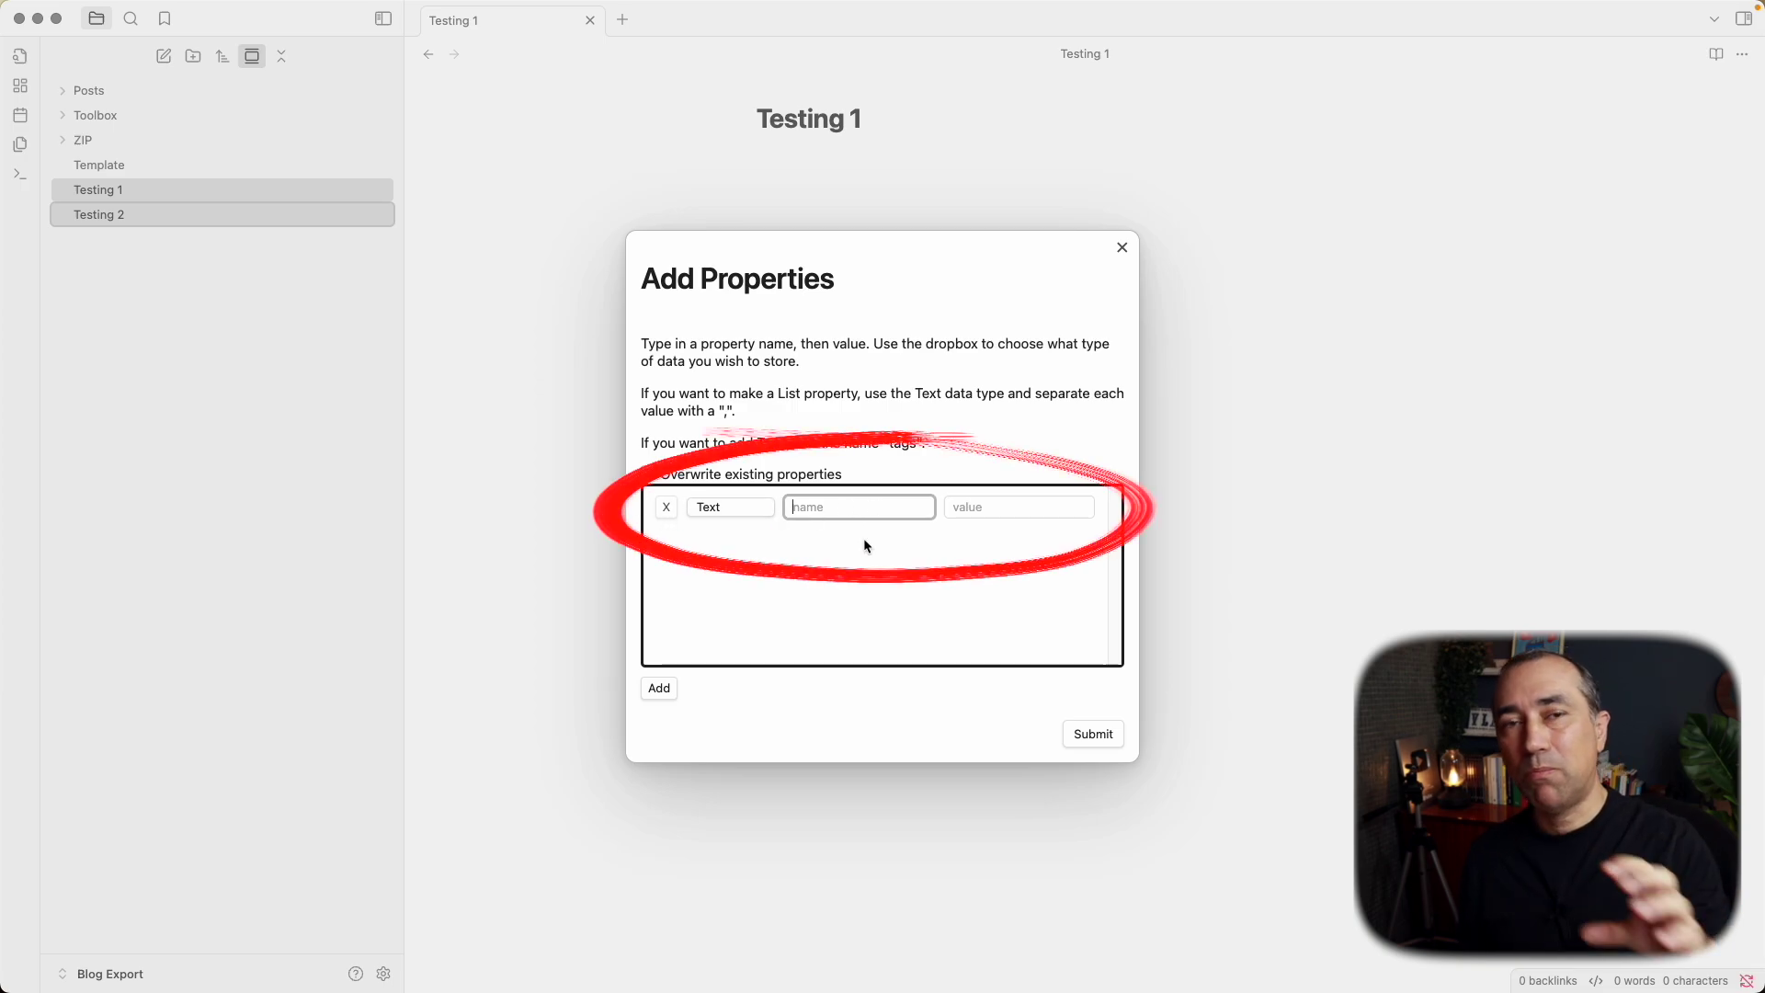
left_click(1121, 248)
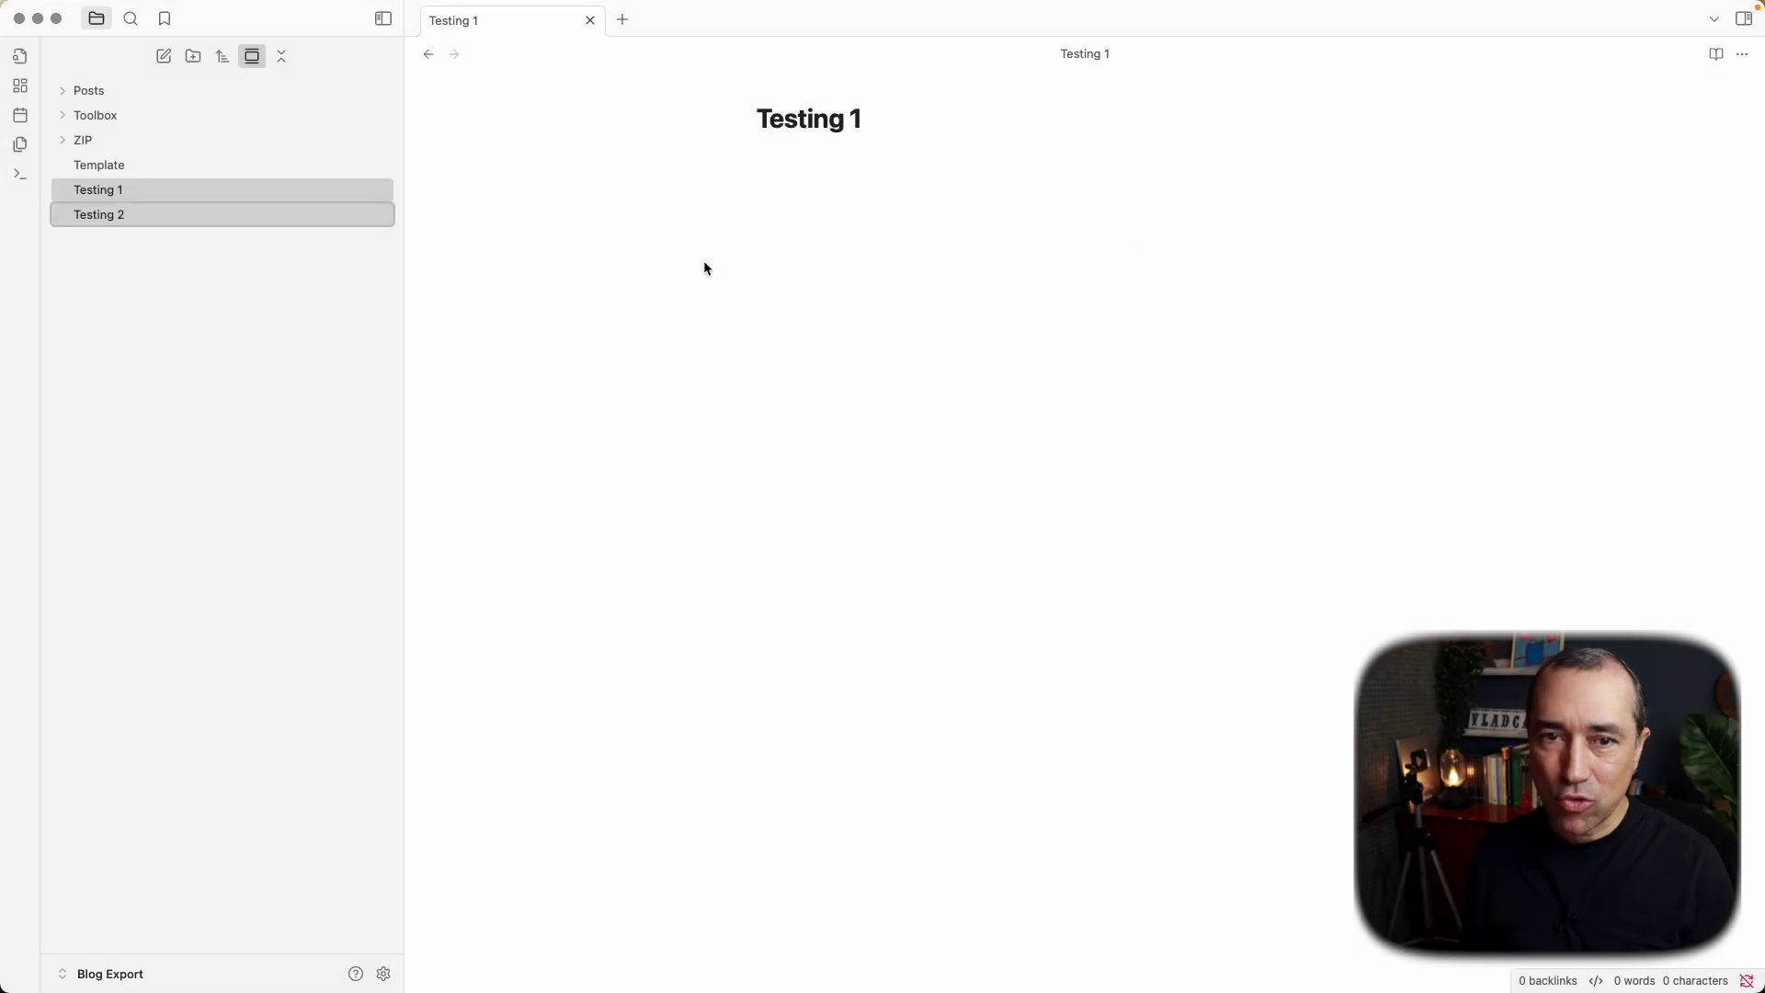
Set Multi Properties' Default Props File to 'Template'
left_click(245, 320)
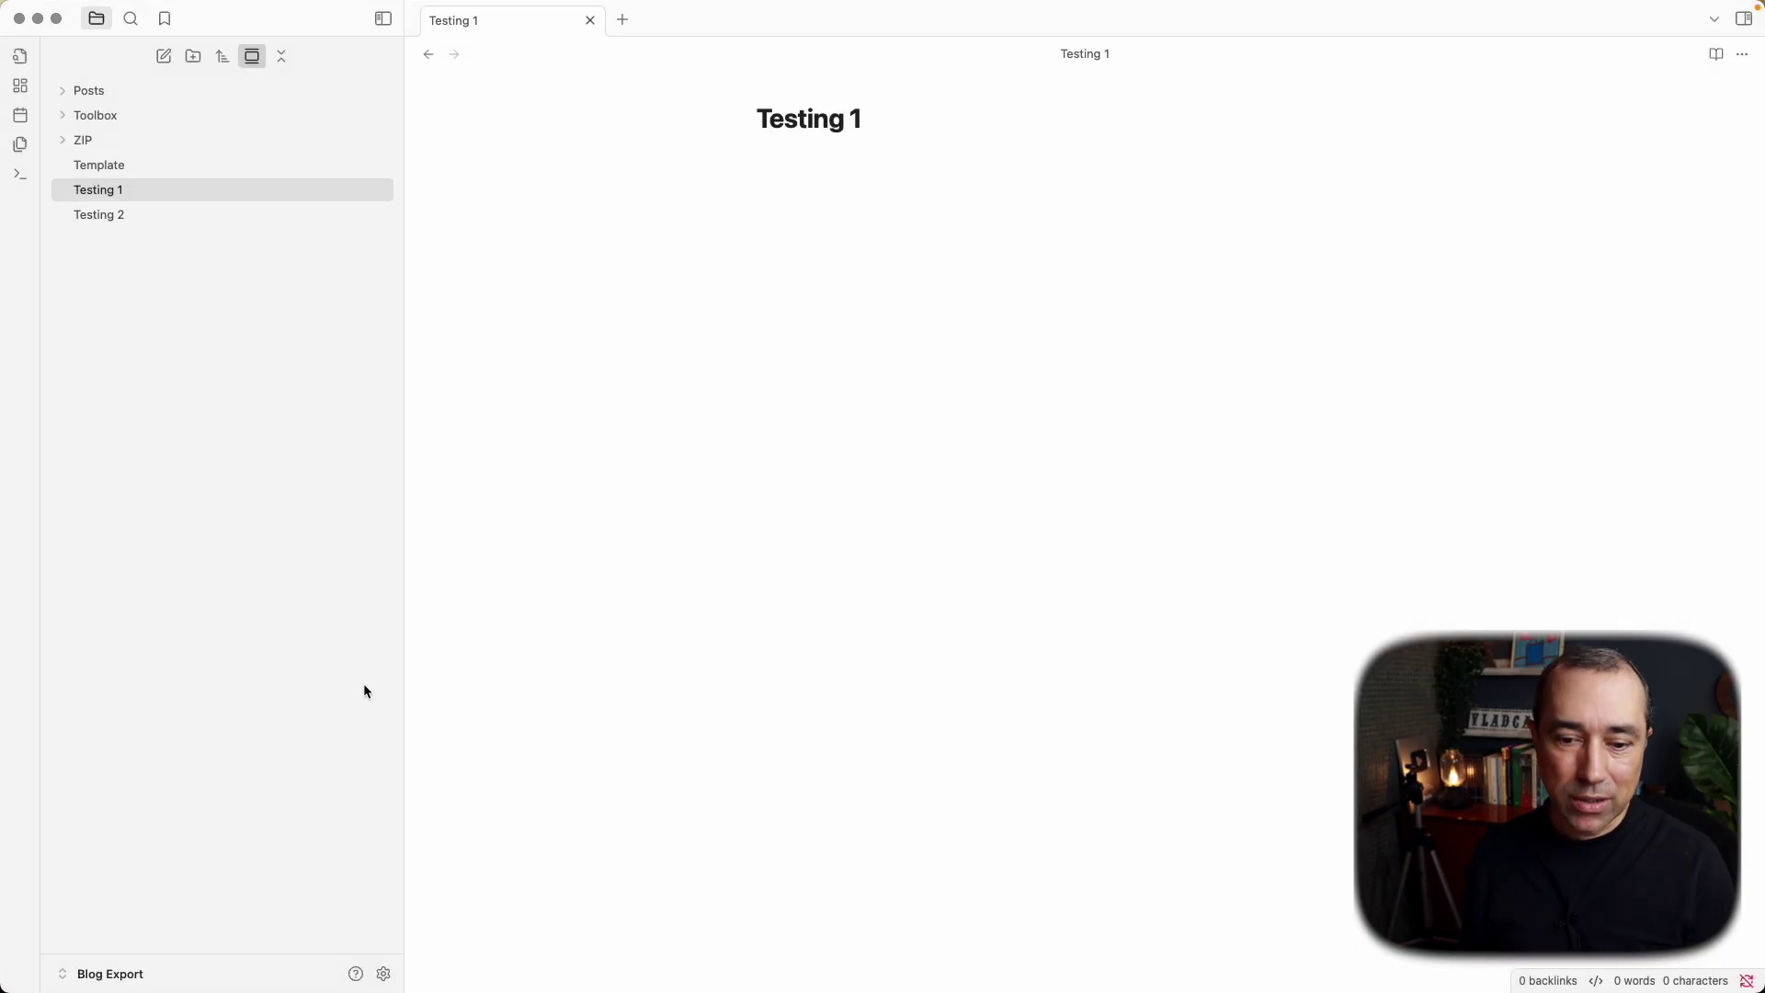
left_click(385, 970)
left_click(1214, 320)
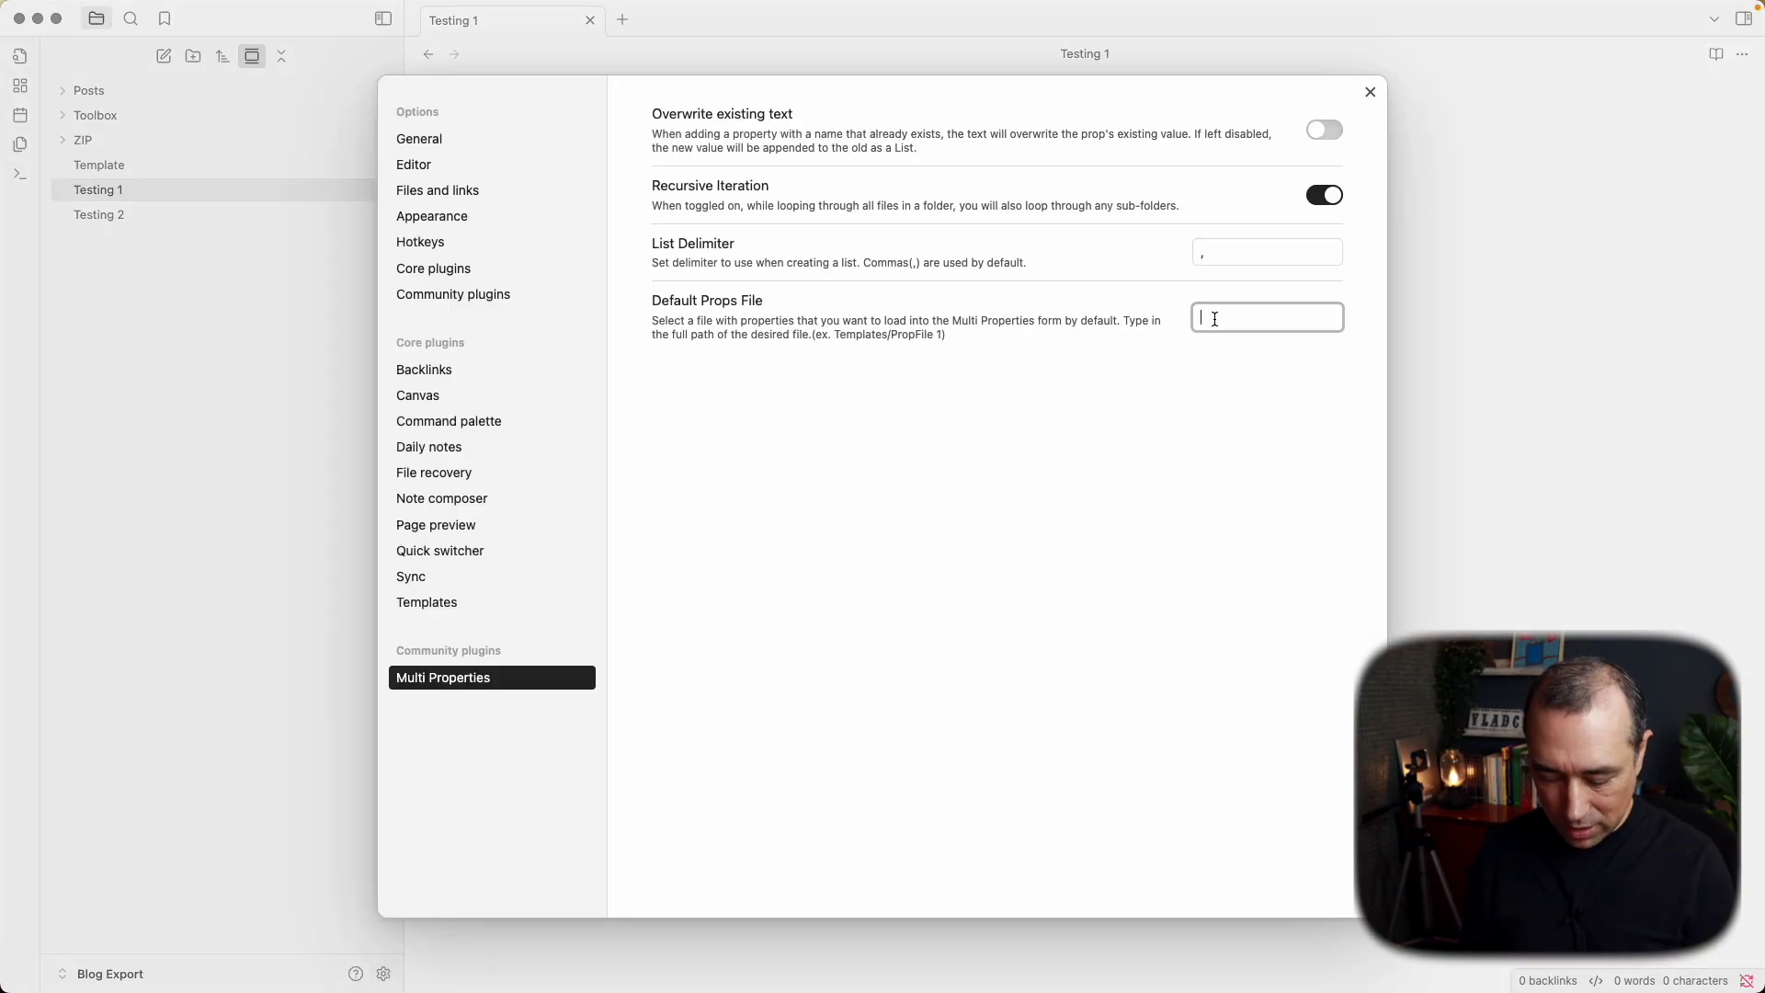
type("Template")
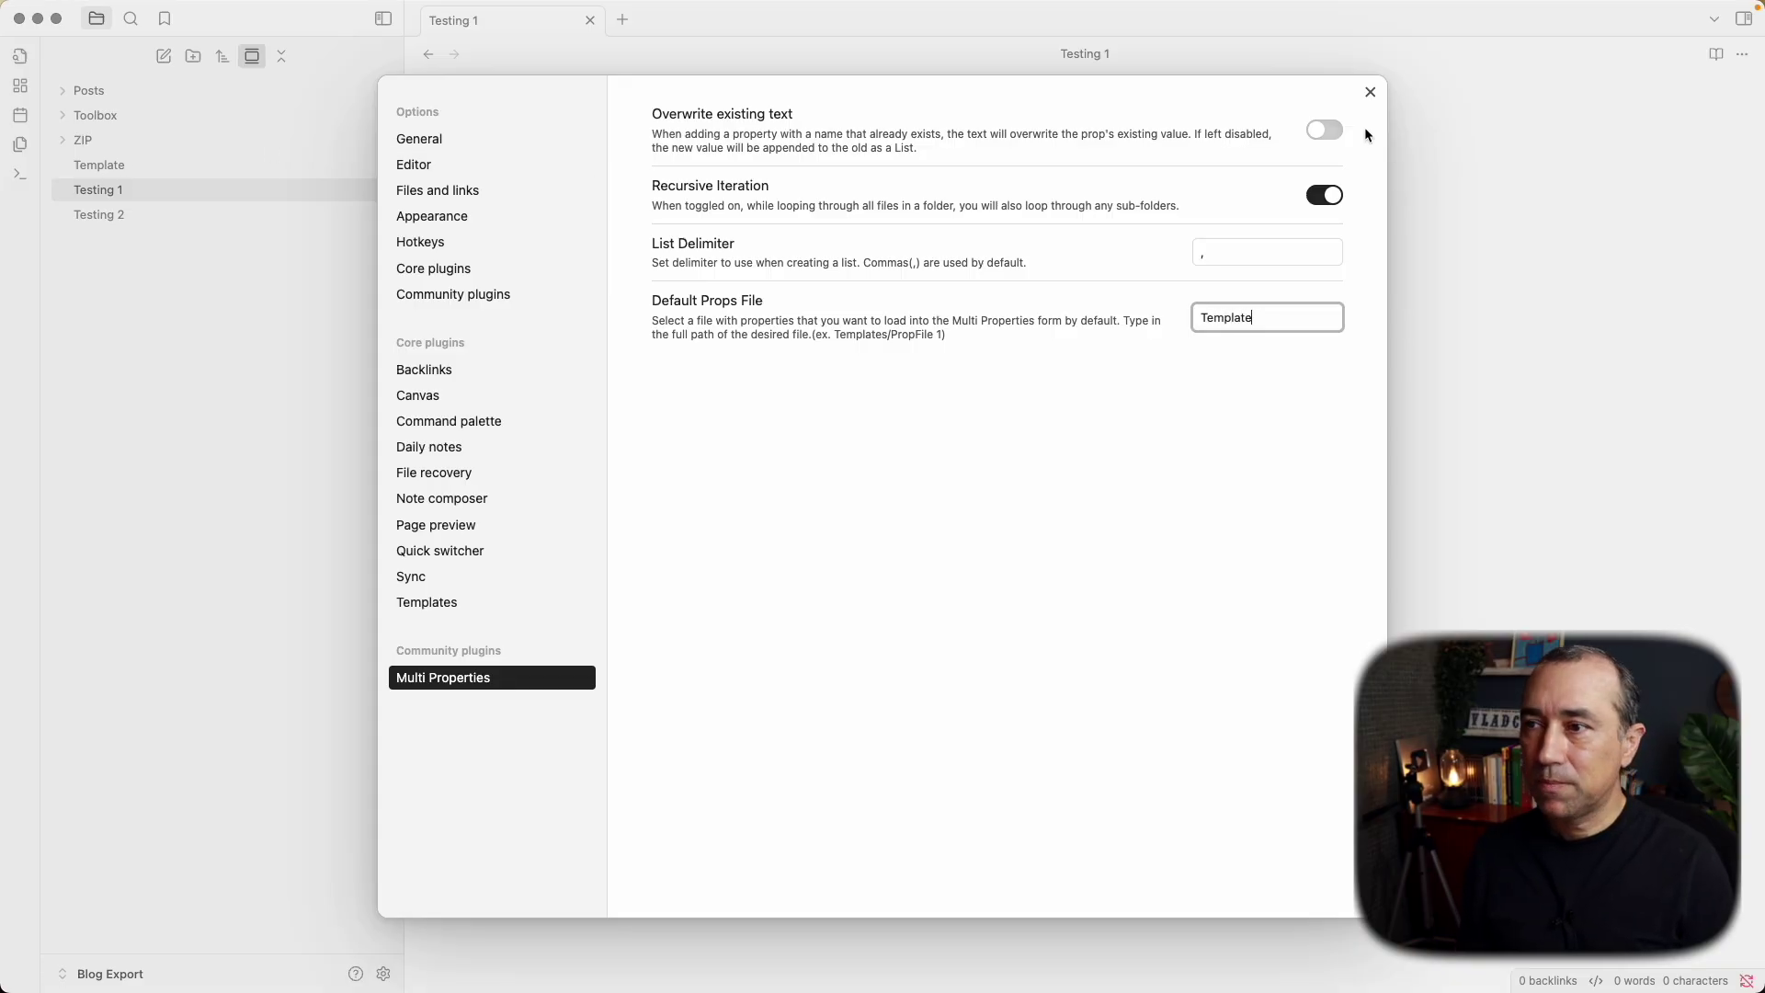
left_click(1369, 94)
Compare with Template, then select Testing 1 and Testing 2 and choose Add props to selected files
left_click(258, 166)
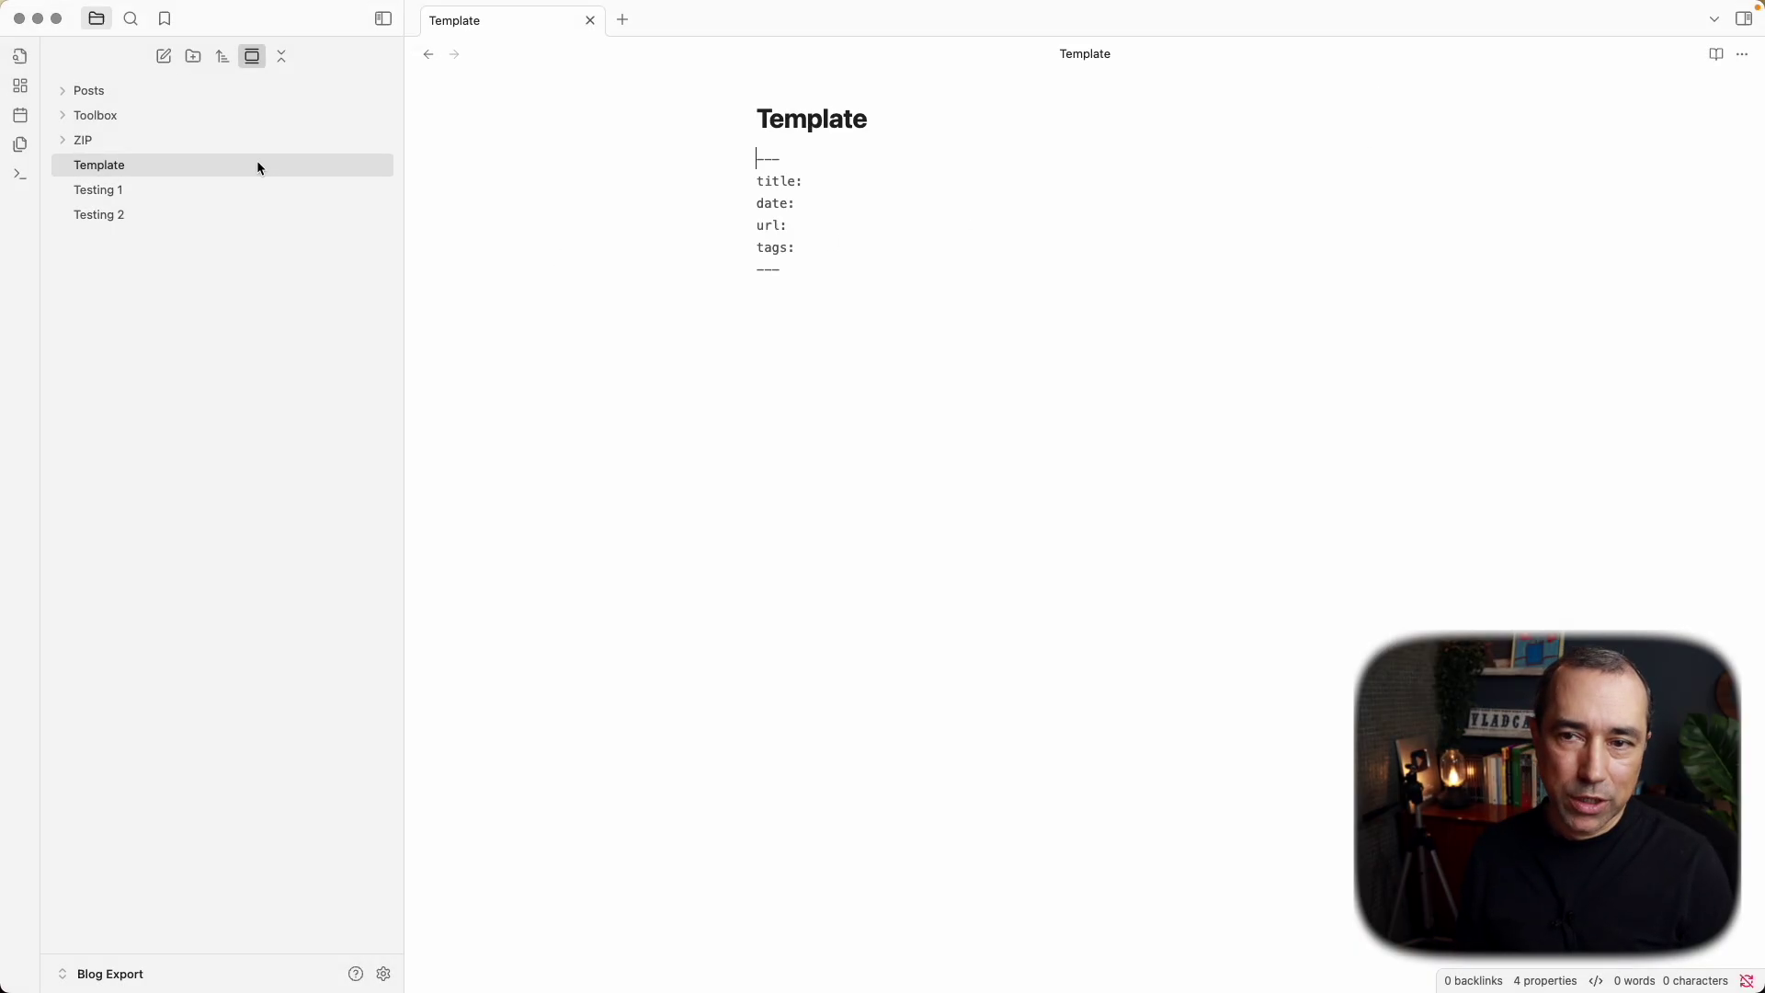
left_click(164, 191)
left_click(158, 217, "shift")
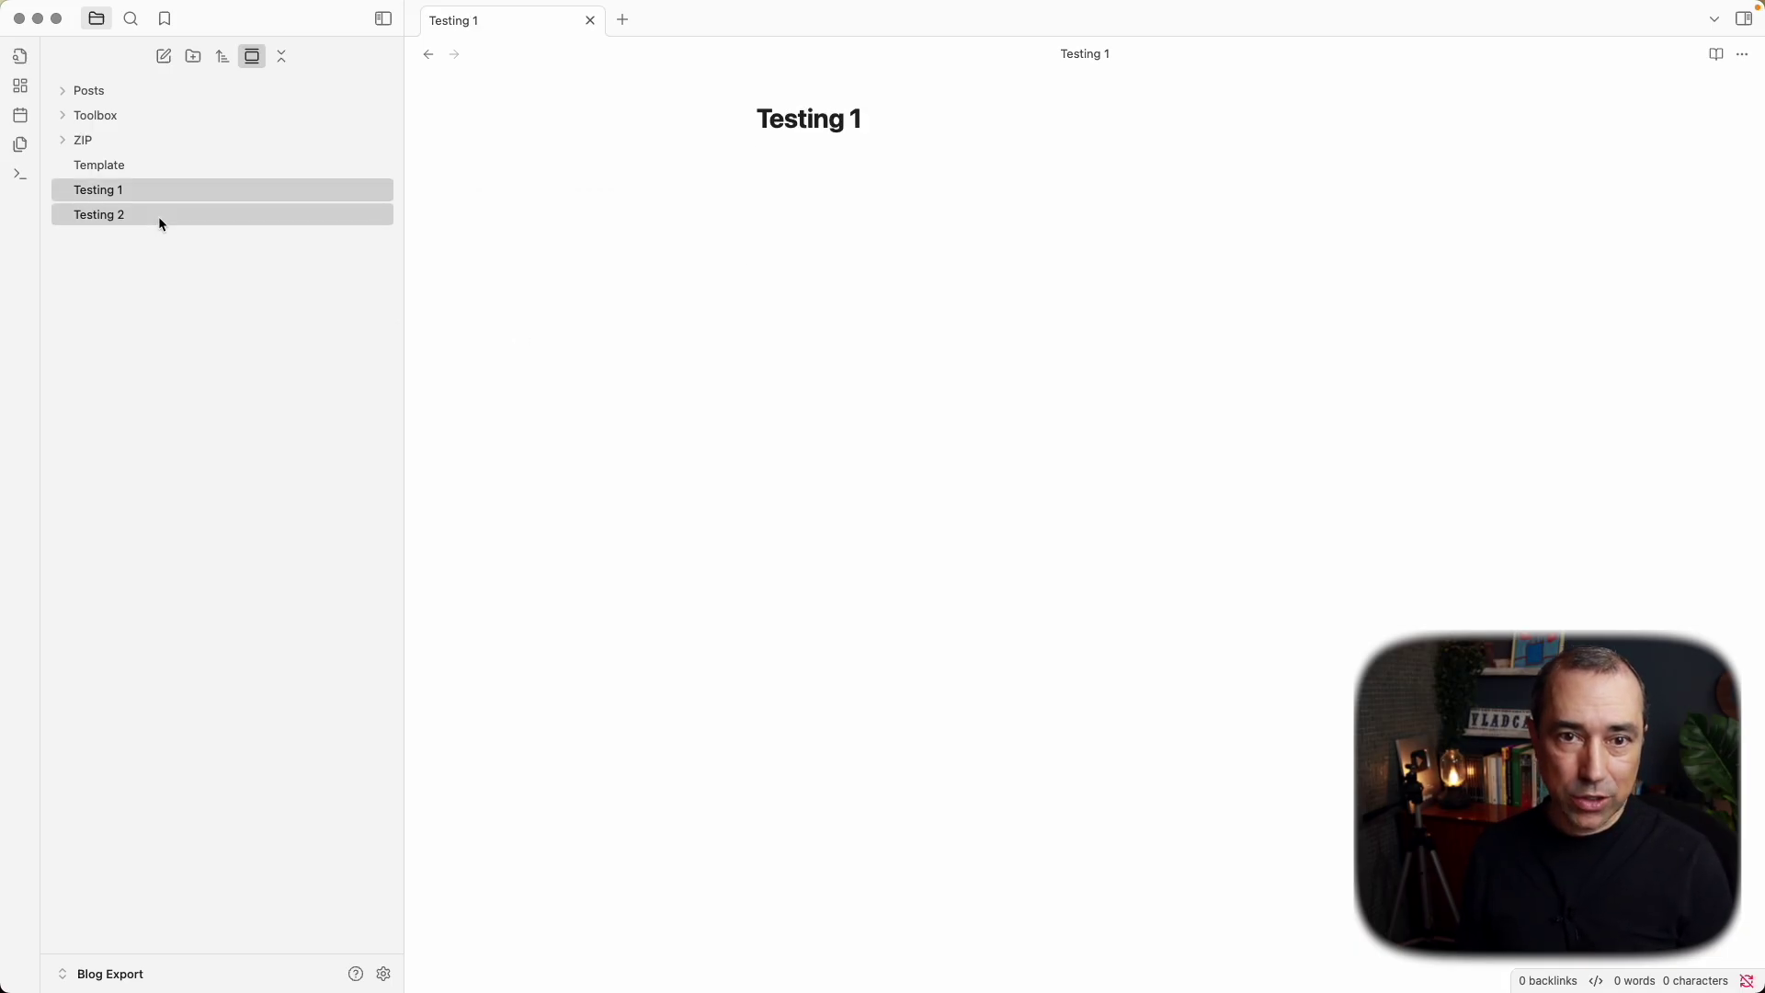
right_click(158, 217)
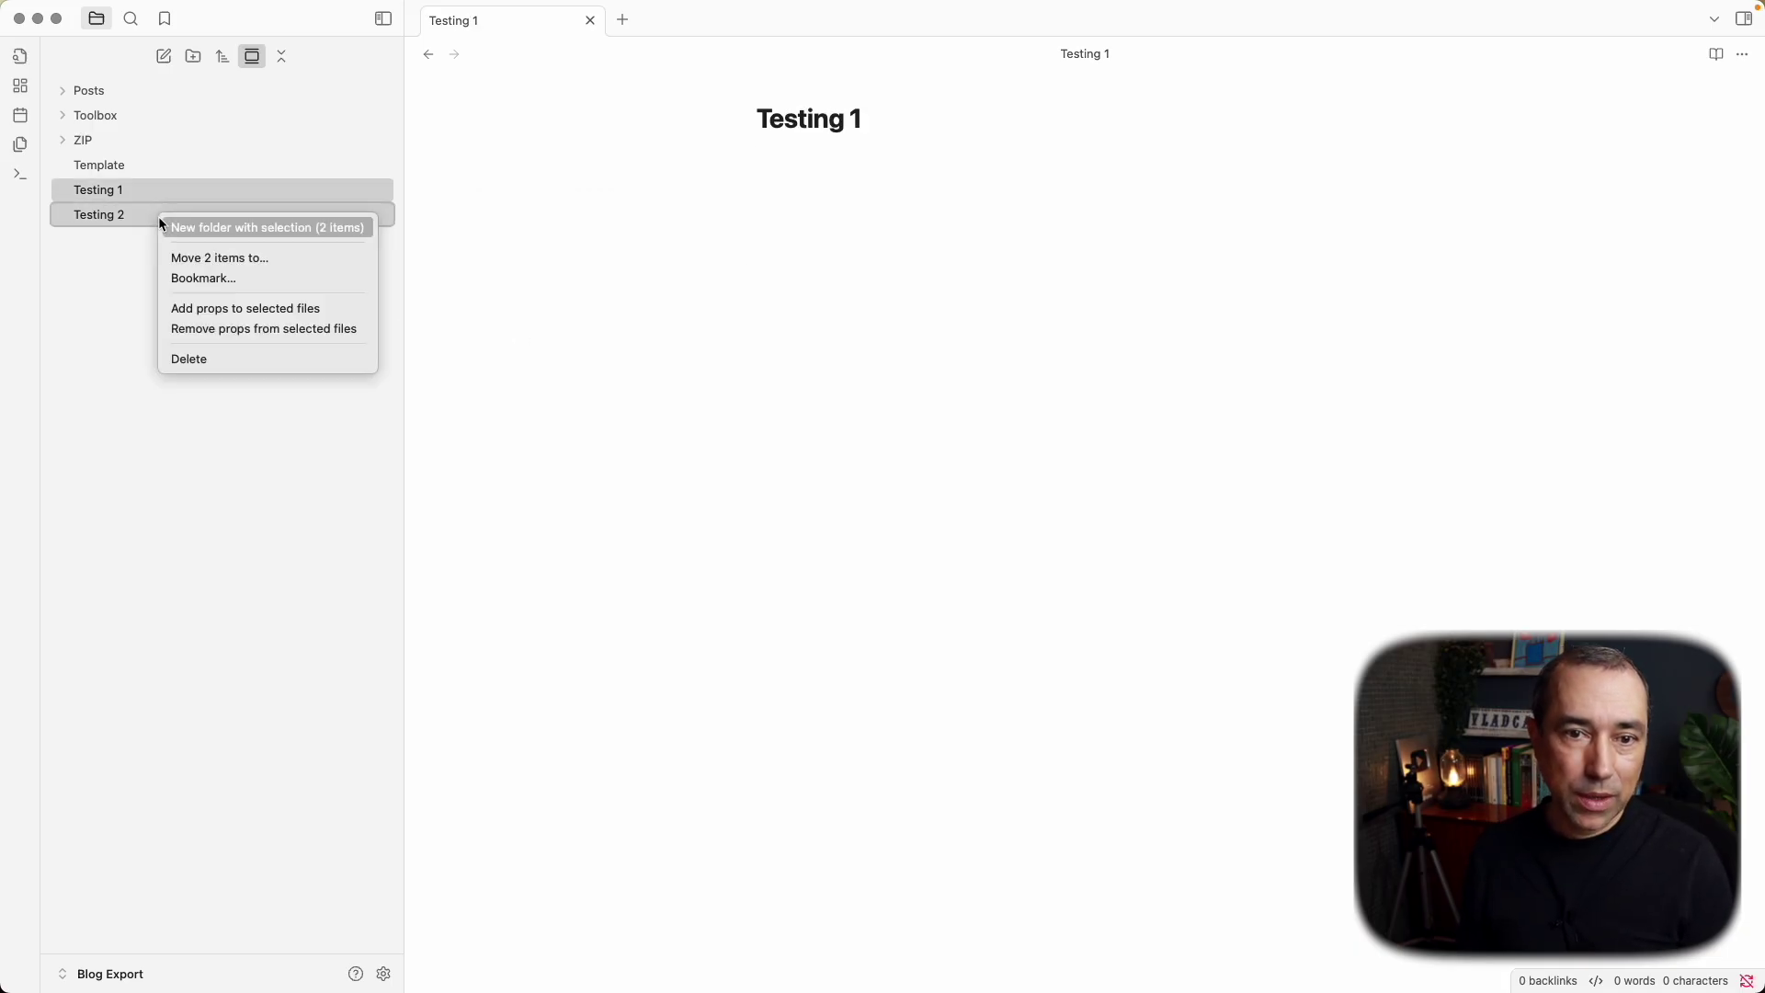
left_click(231, 307)
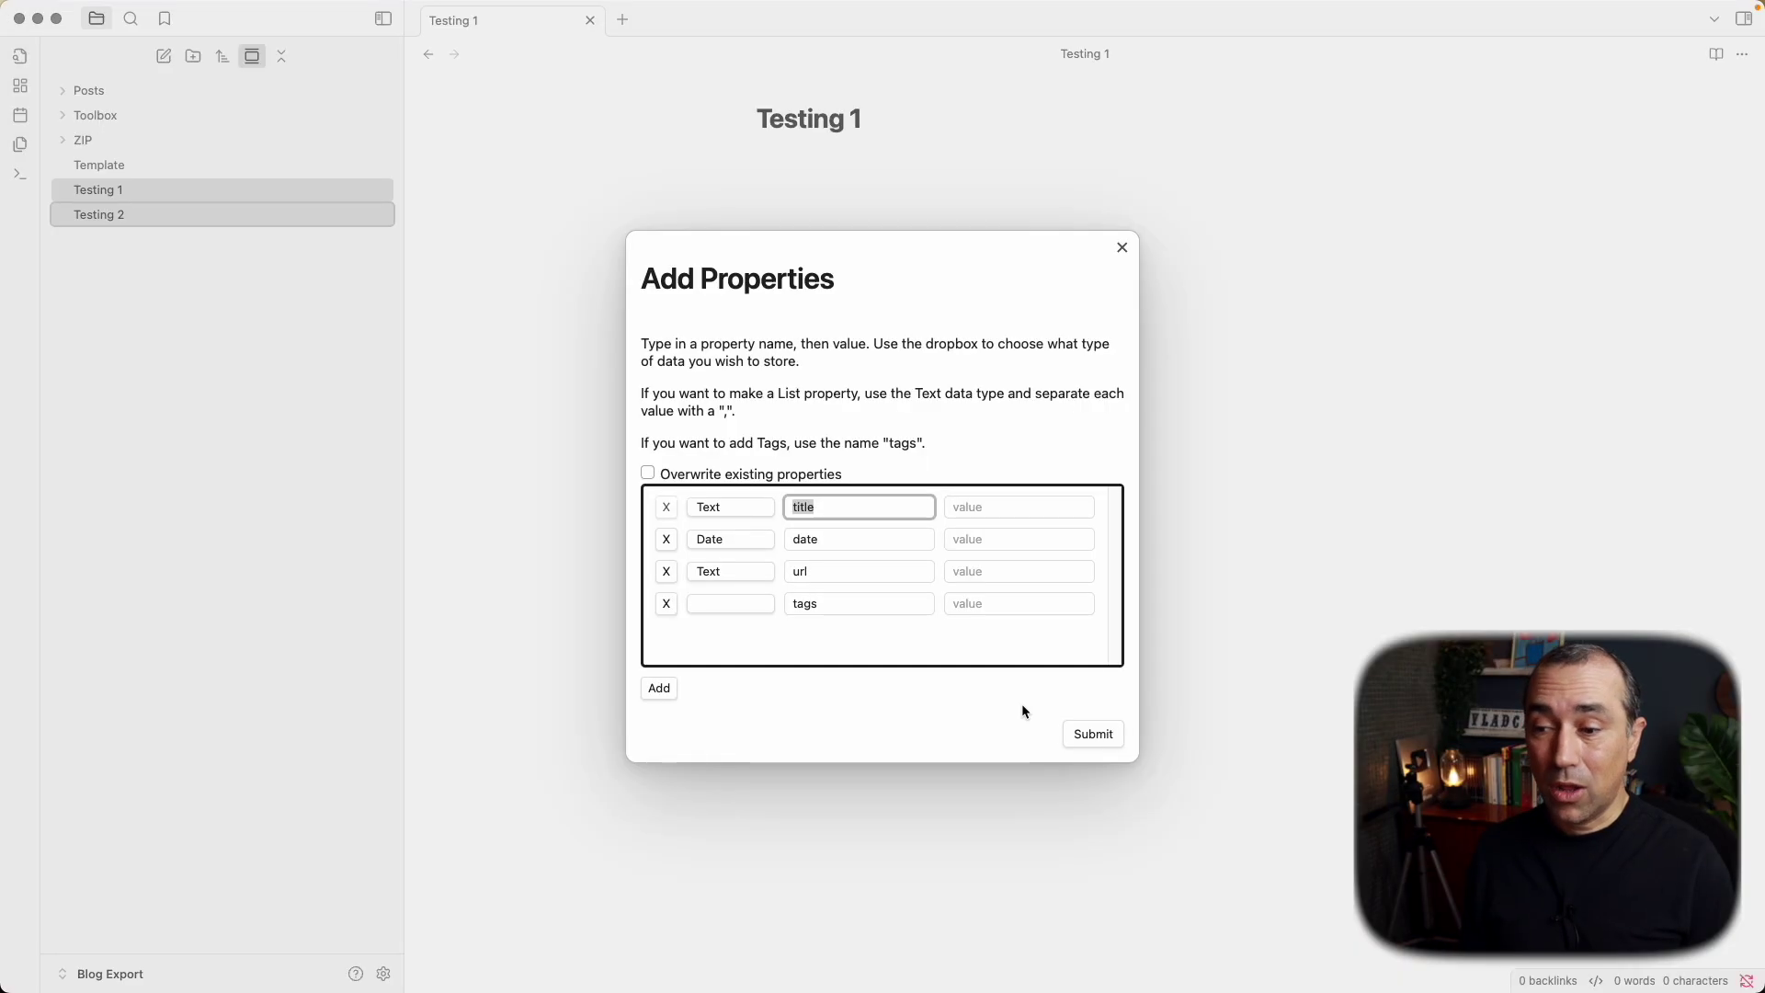
Apply the template's title, date, url and tags properties to both Testing notes and review them
left_click(1092, 735)
left_click(664, 628)
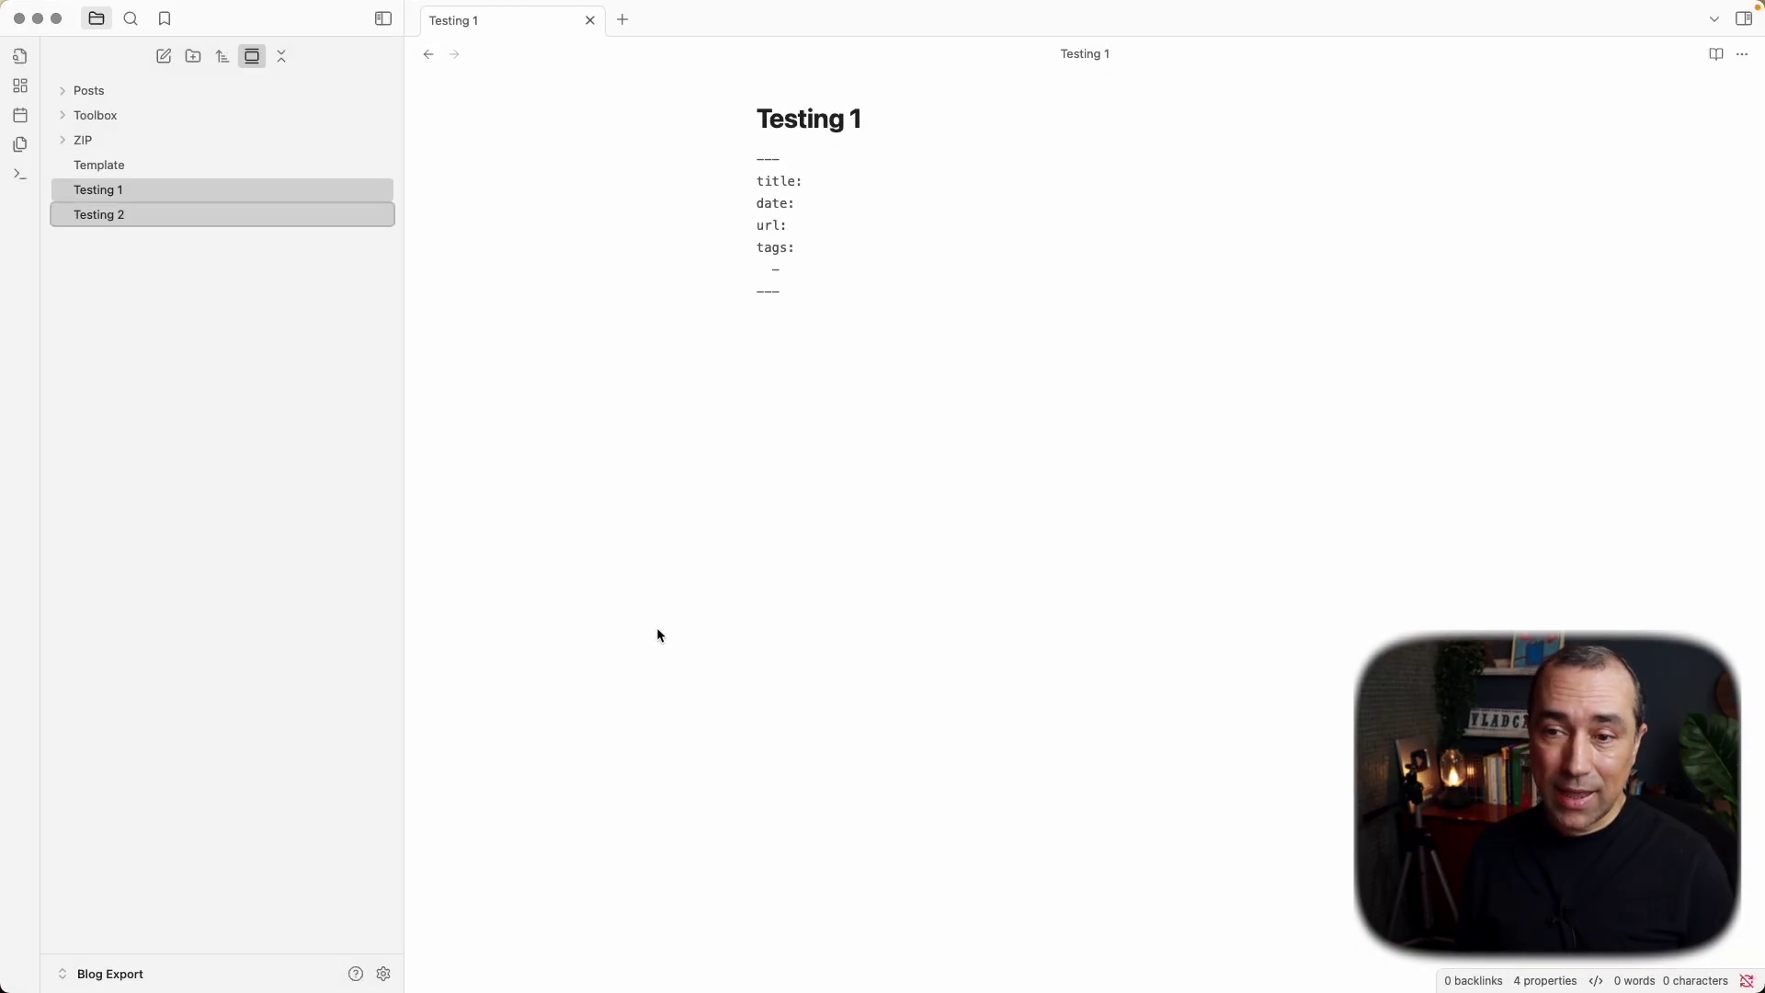
left_click(188, 217)
left_click(195, 188)
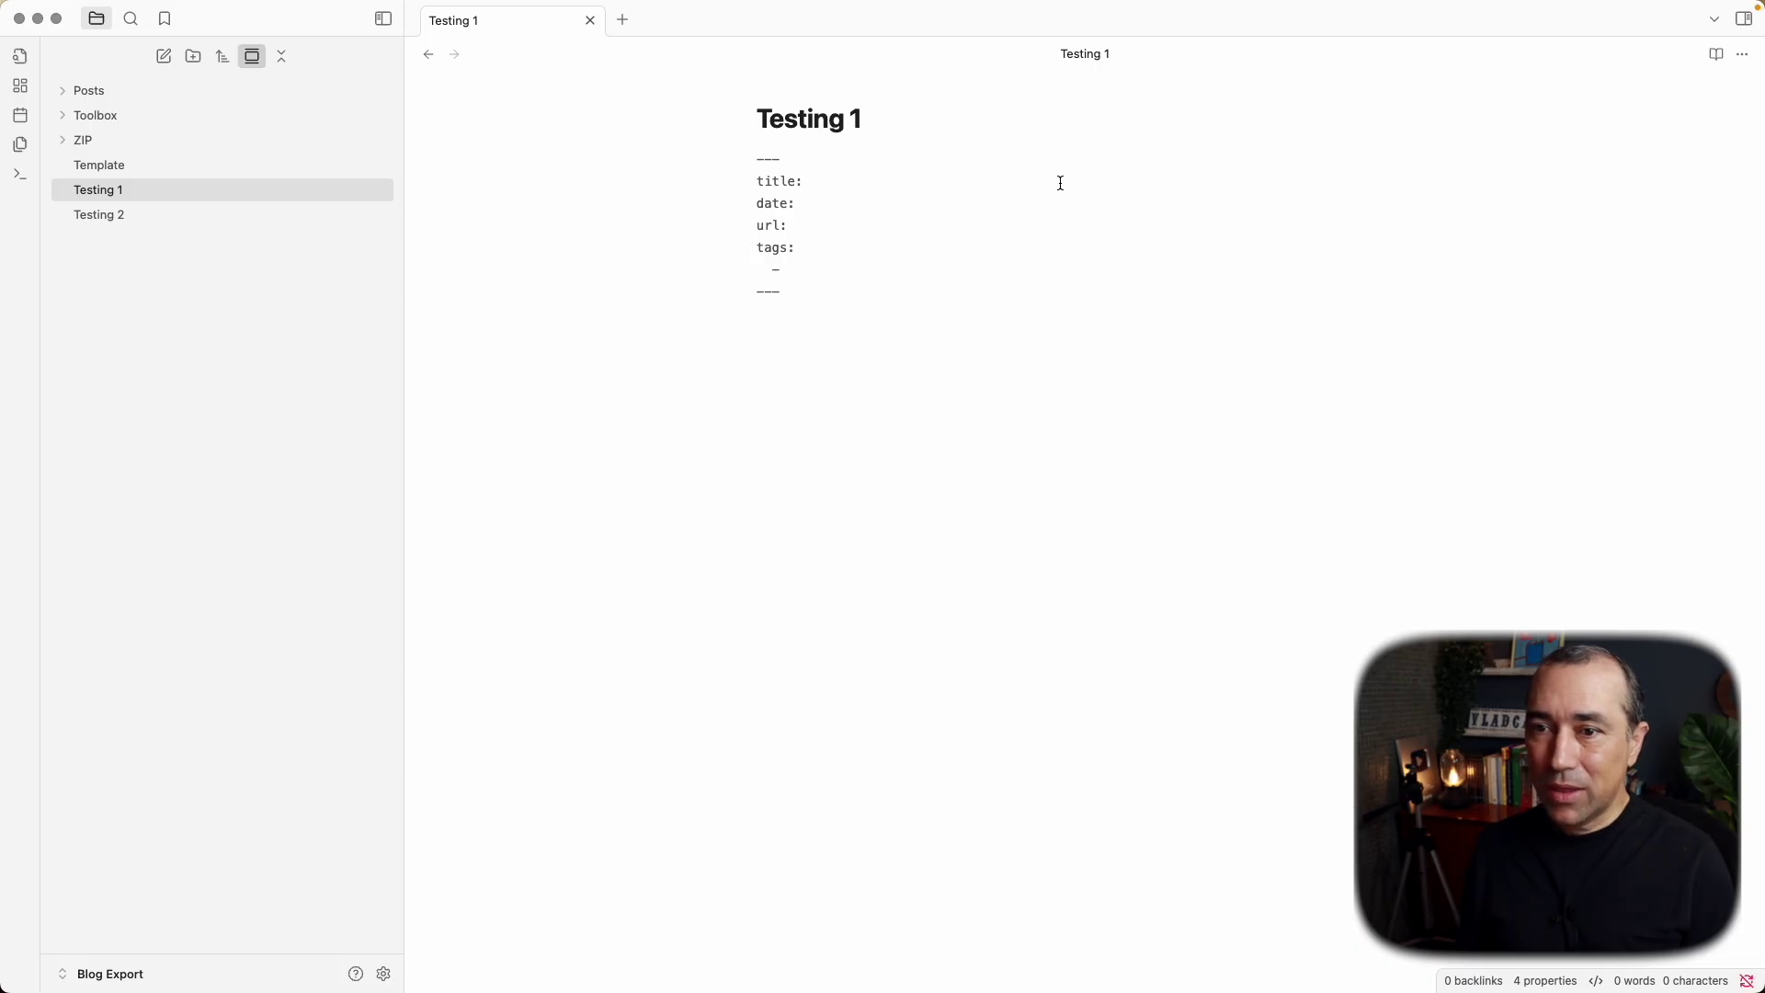
Add a 'people:' line with the person's name below url: in Testing 1 and Testing 2
left_click(859, 220)
key("Return")
type("people")
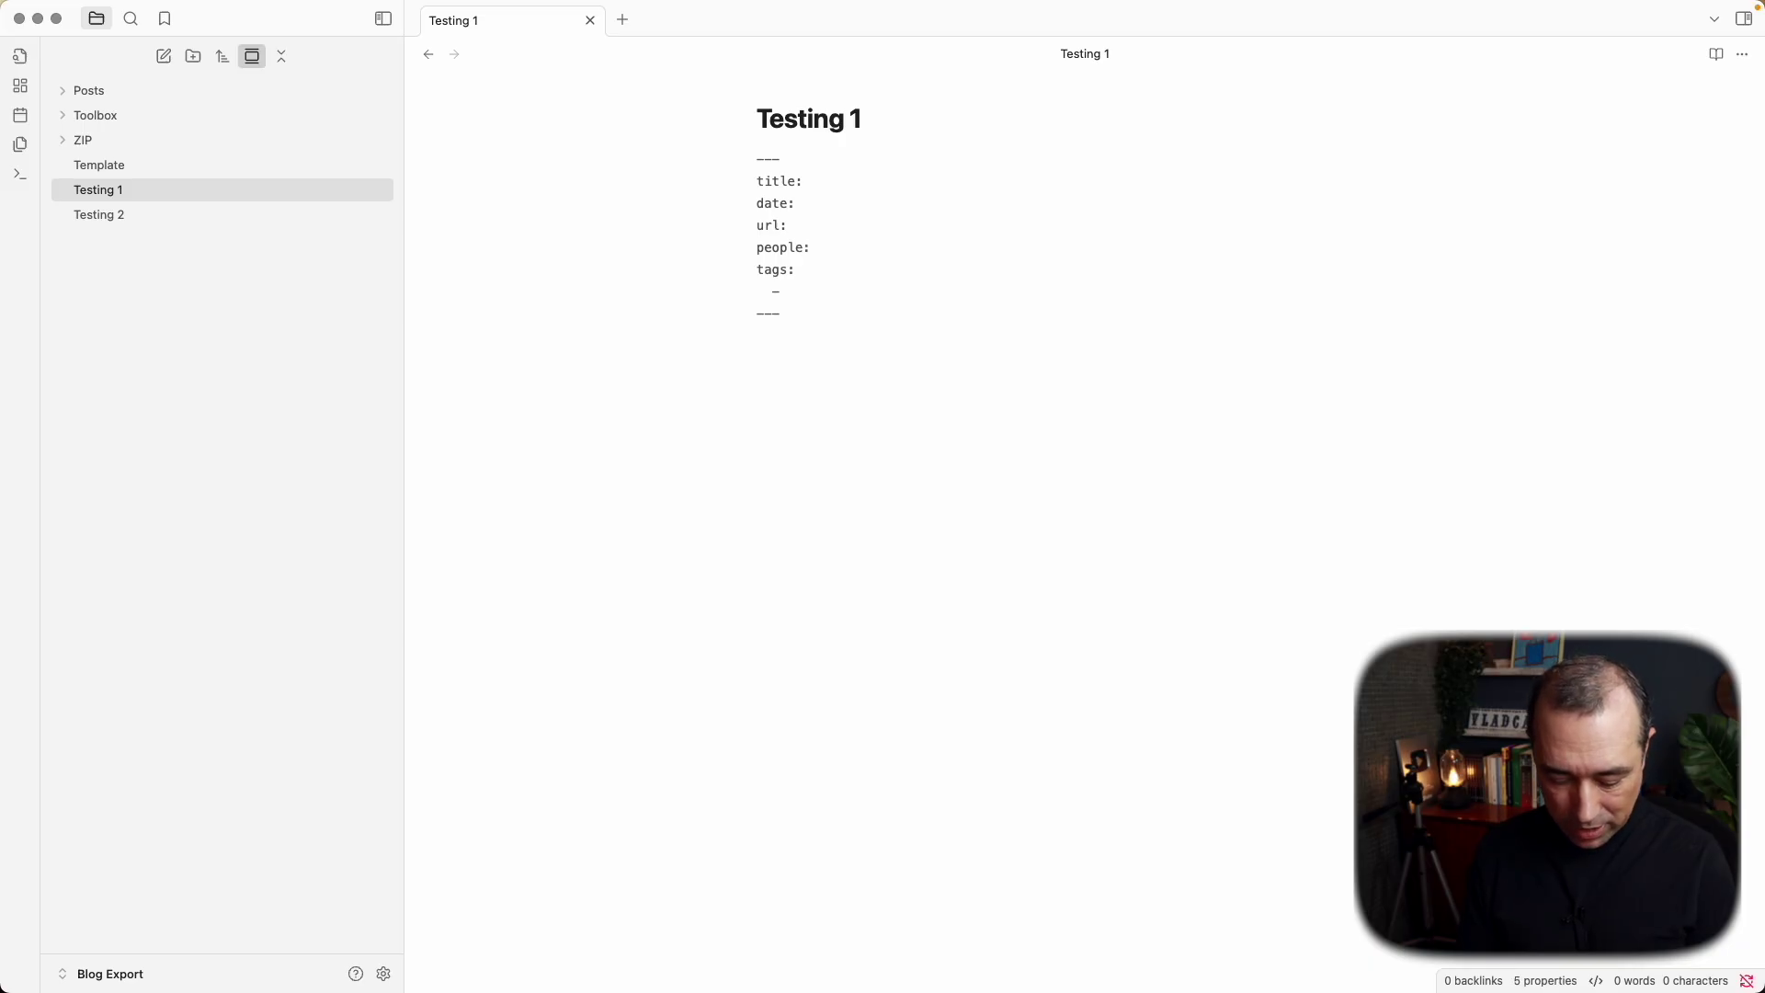
type(": Vladimir")
left_click(241, 214)
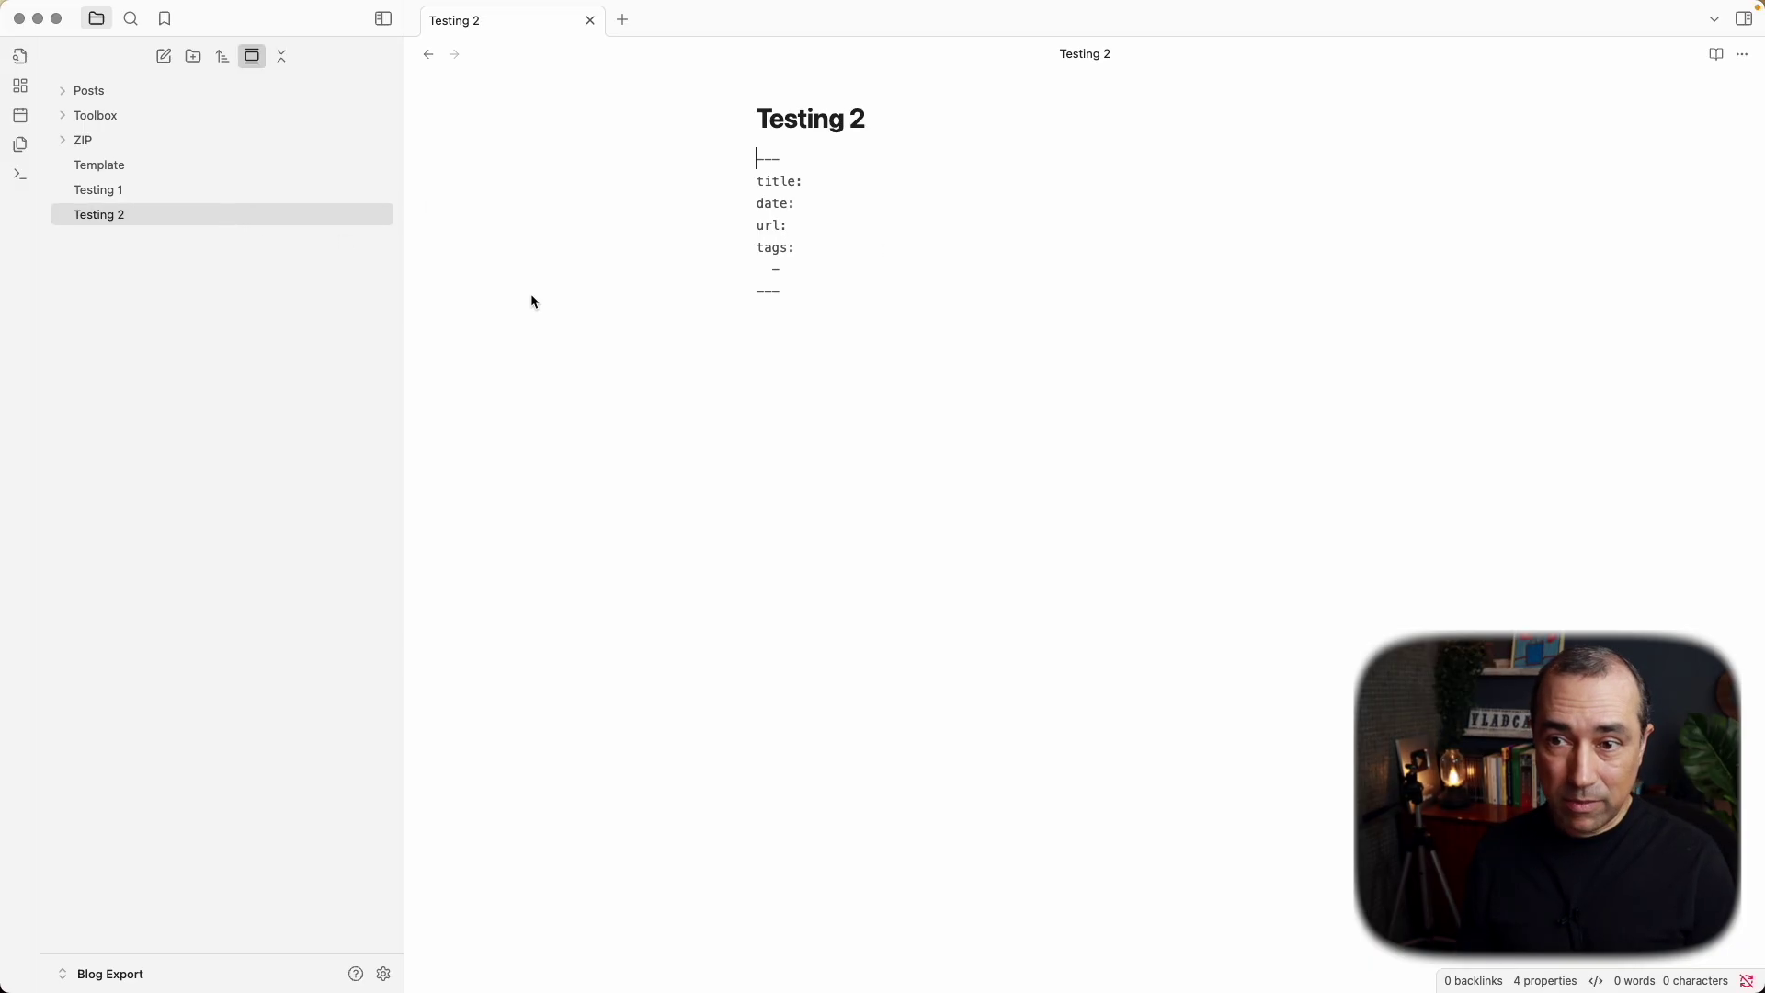
left_click(828, 225)
key("Return")
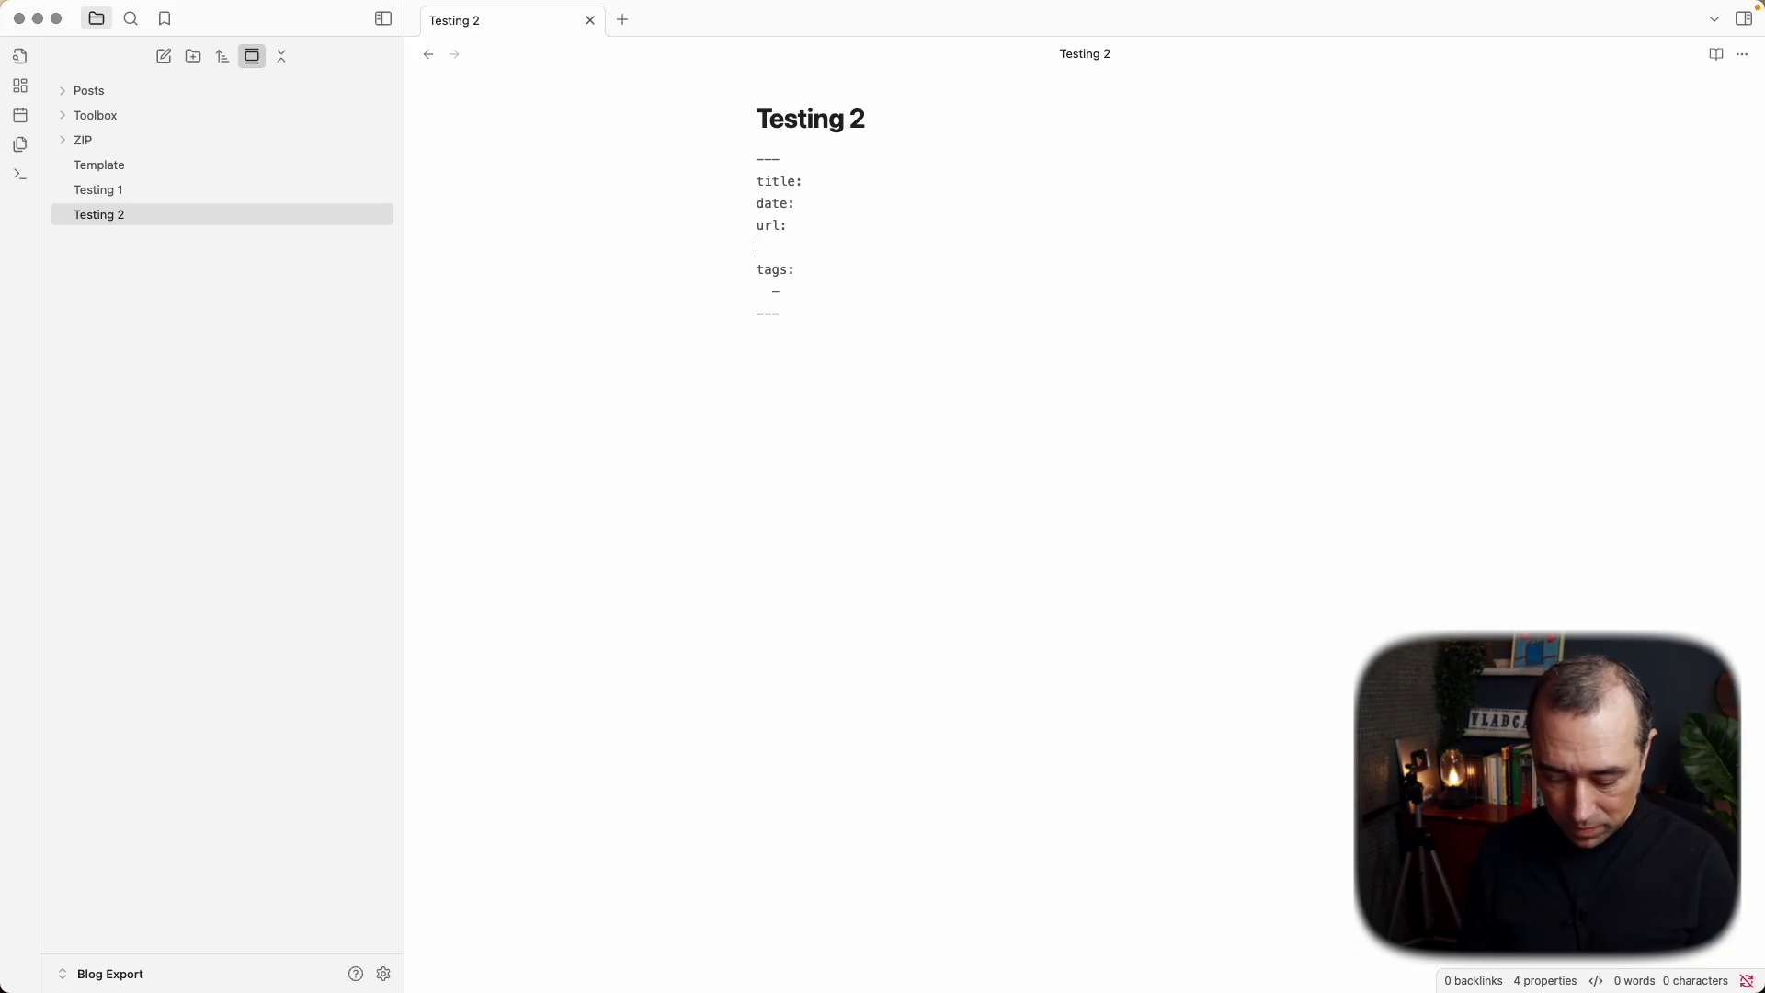
type("people")
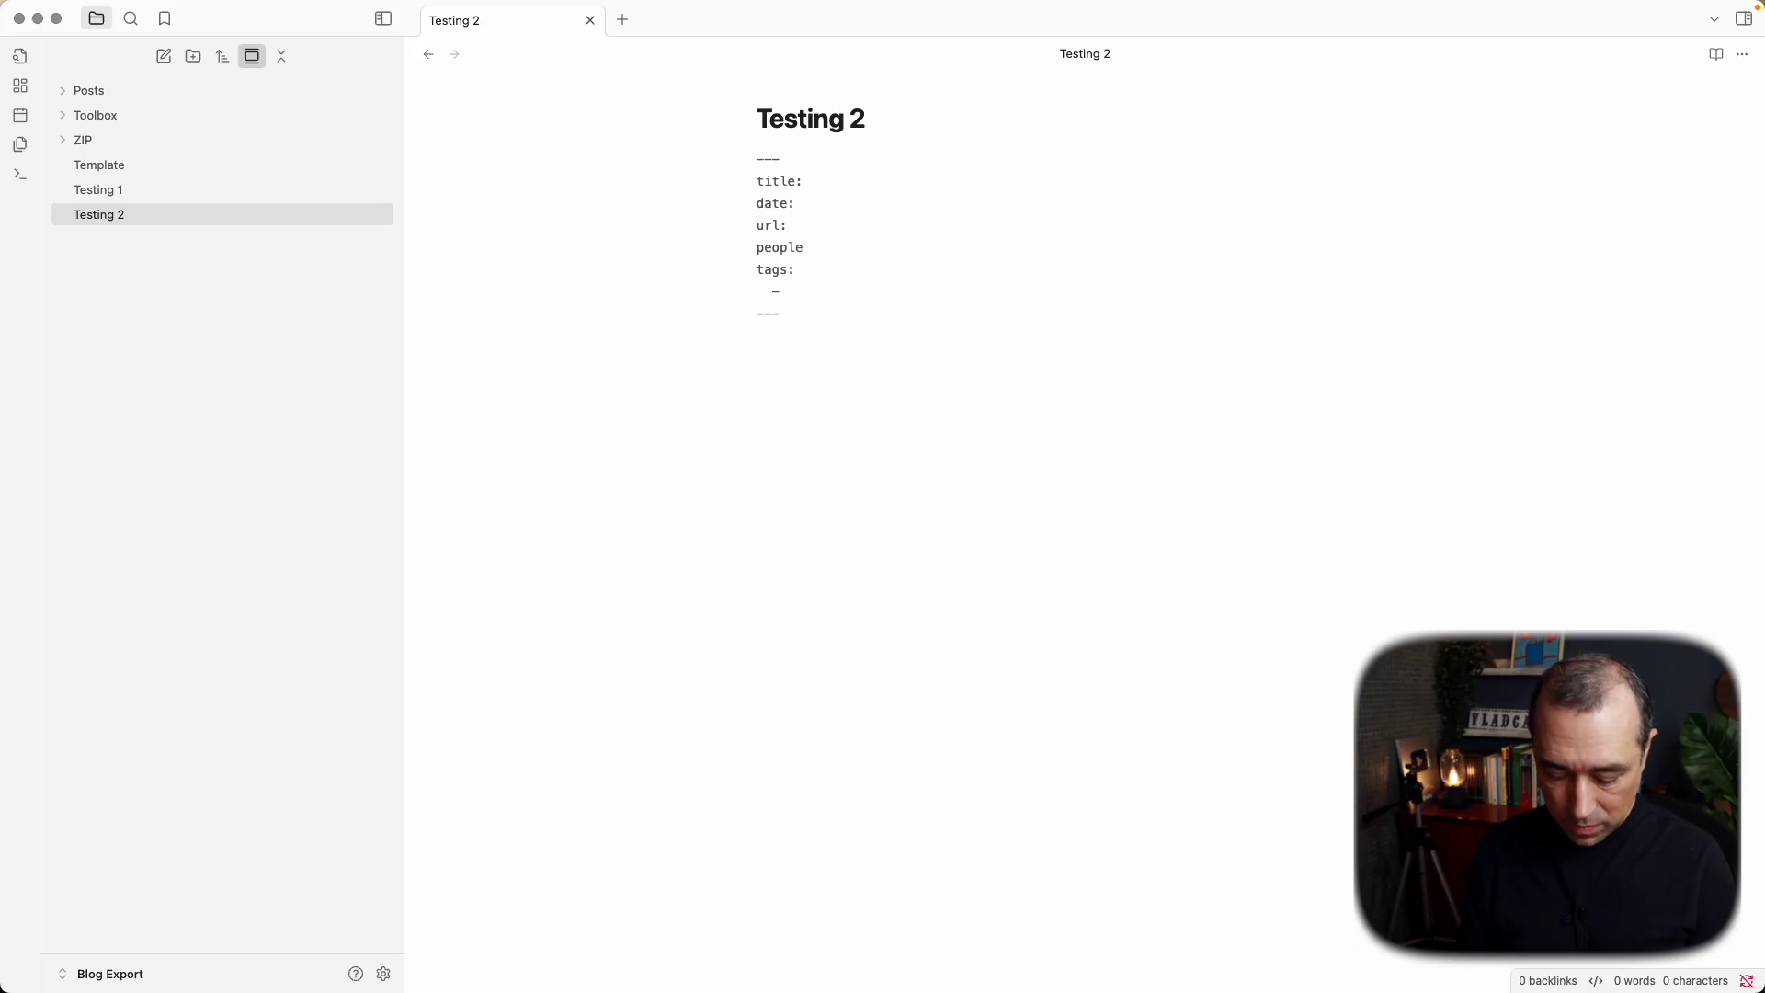
type(": Vladimir")
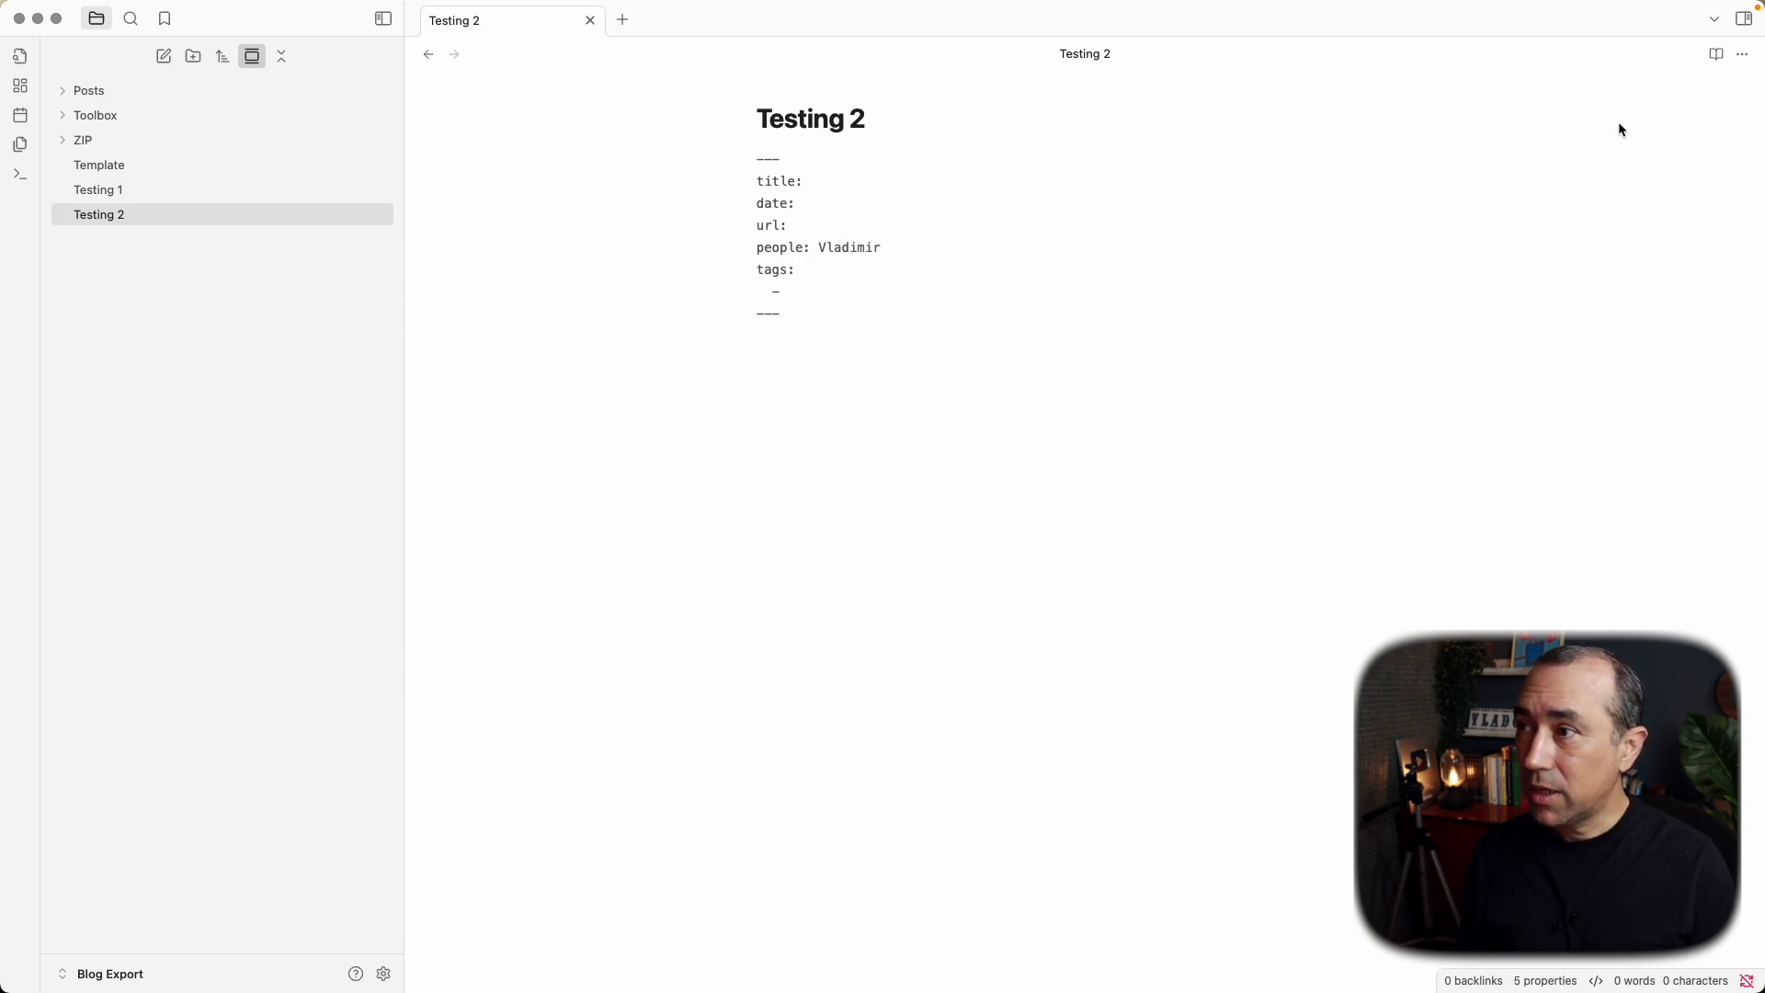
Show properties as a table and confirm the people property keeps its List type
left_click(1717, 55)
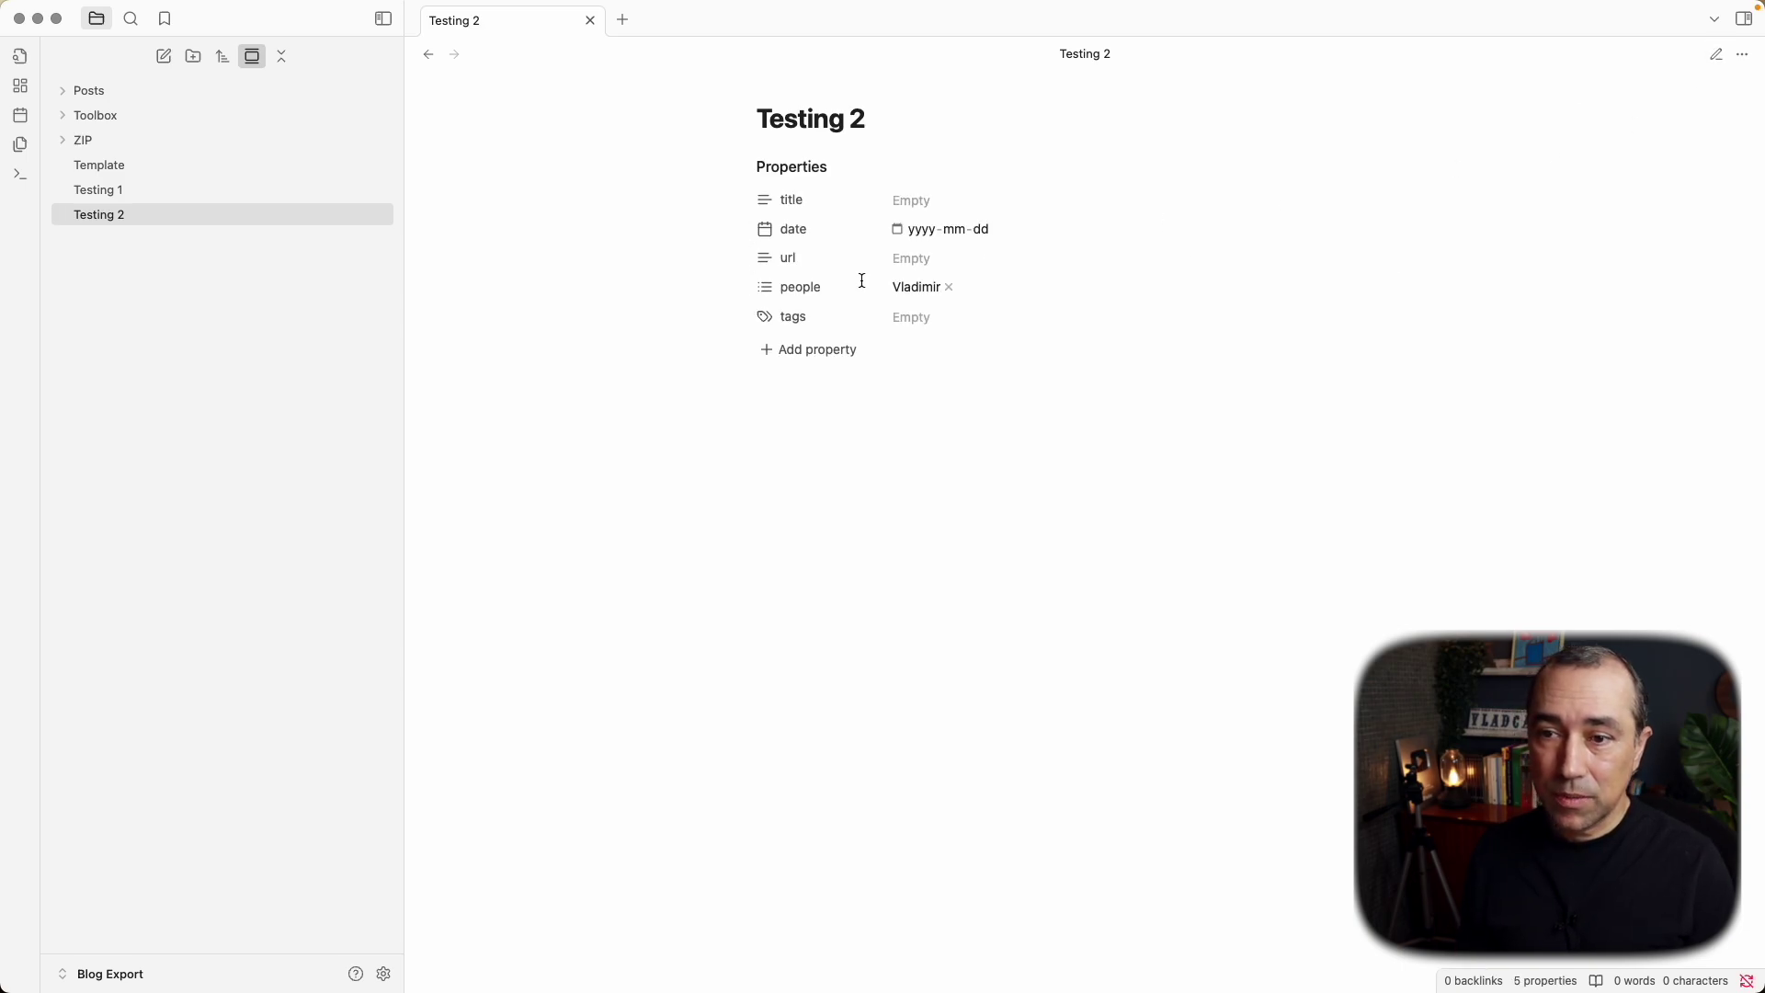
left_click(762, 296)
mouse_move(862, 293)
left_click(920, 316)
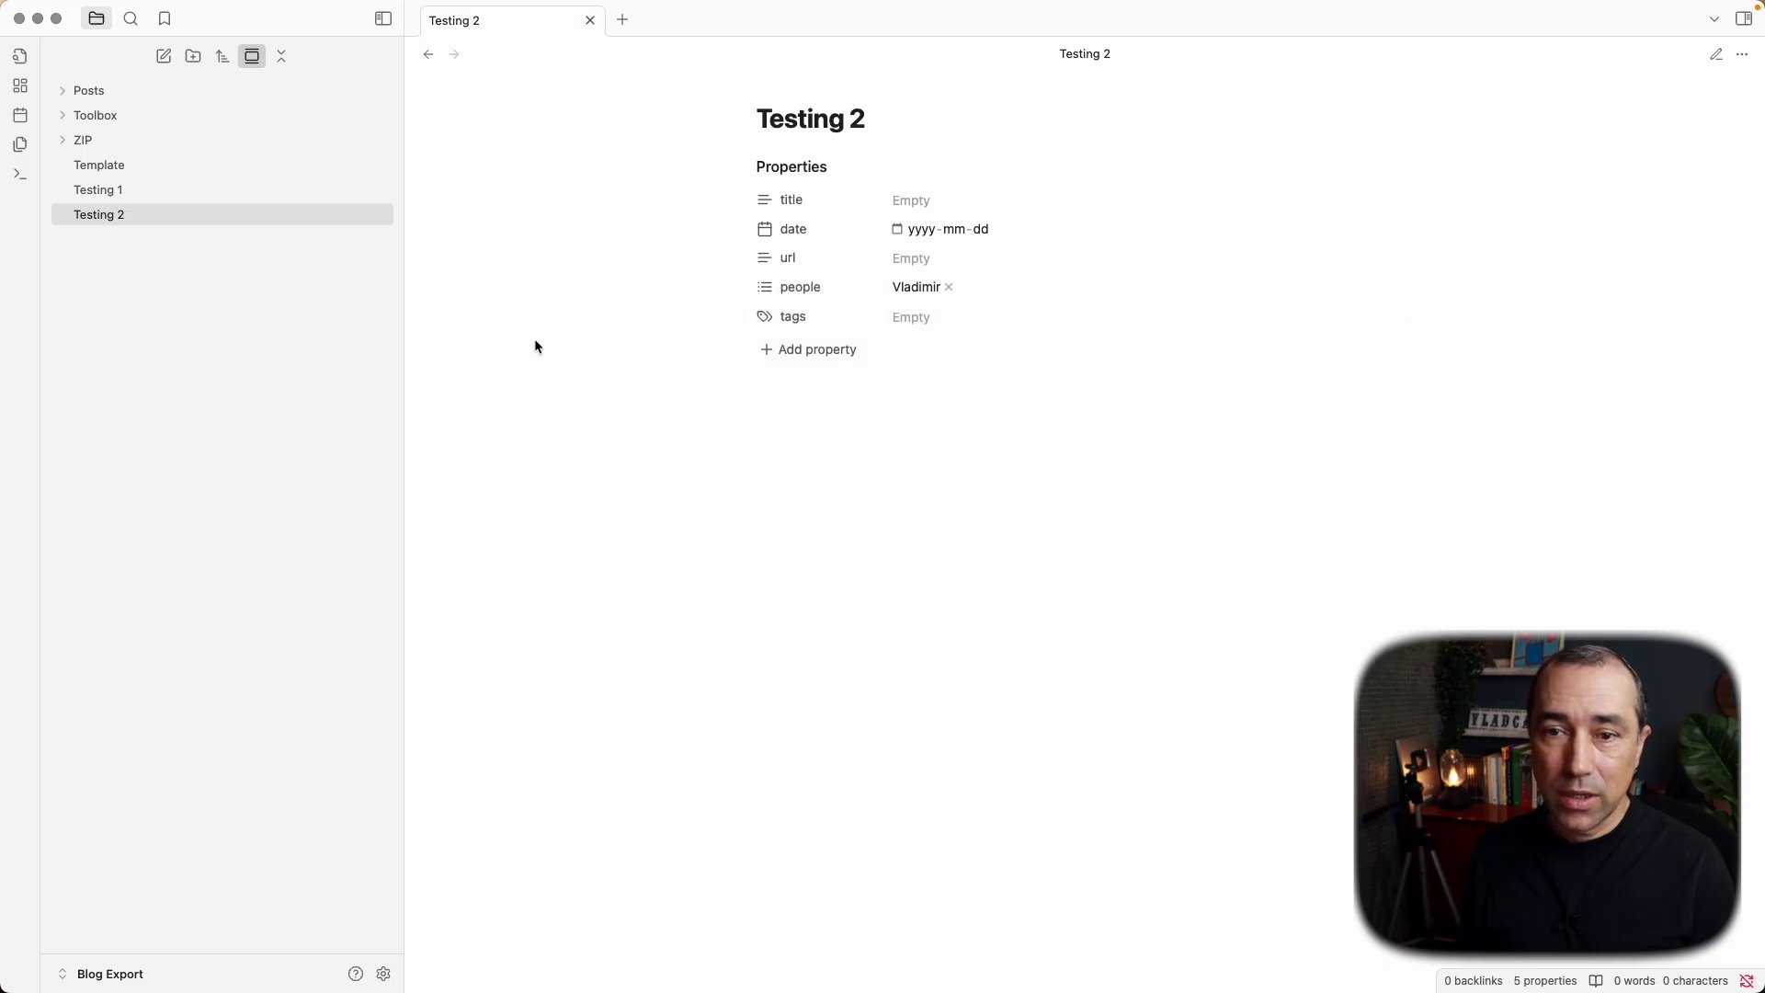
left_click(147, 191)
left_click(766, 289)
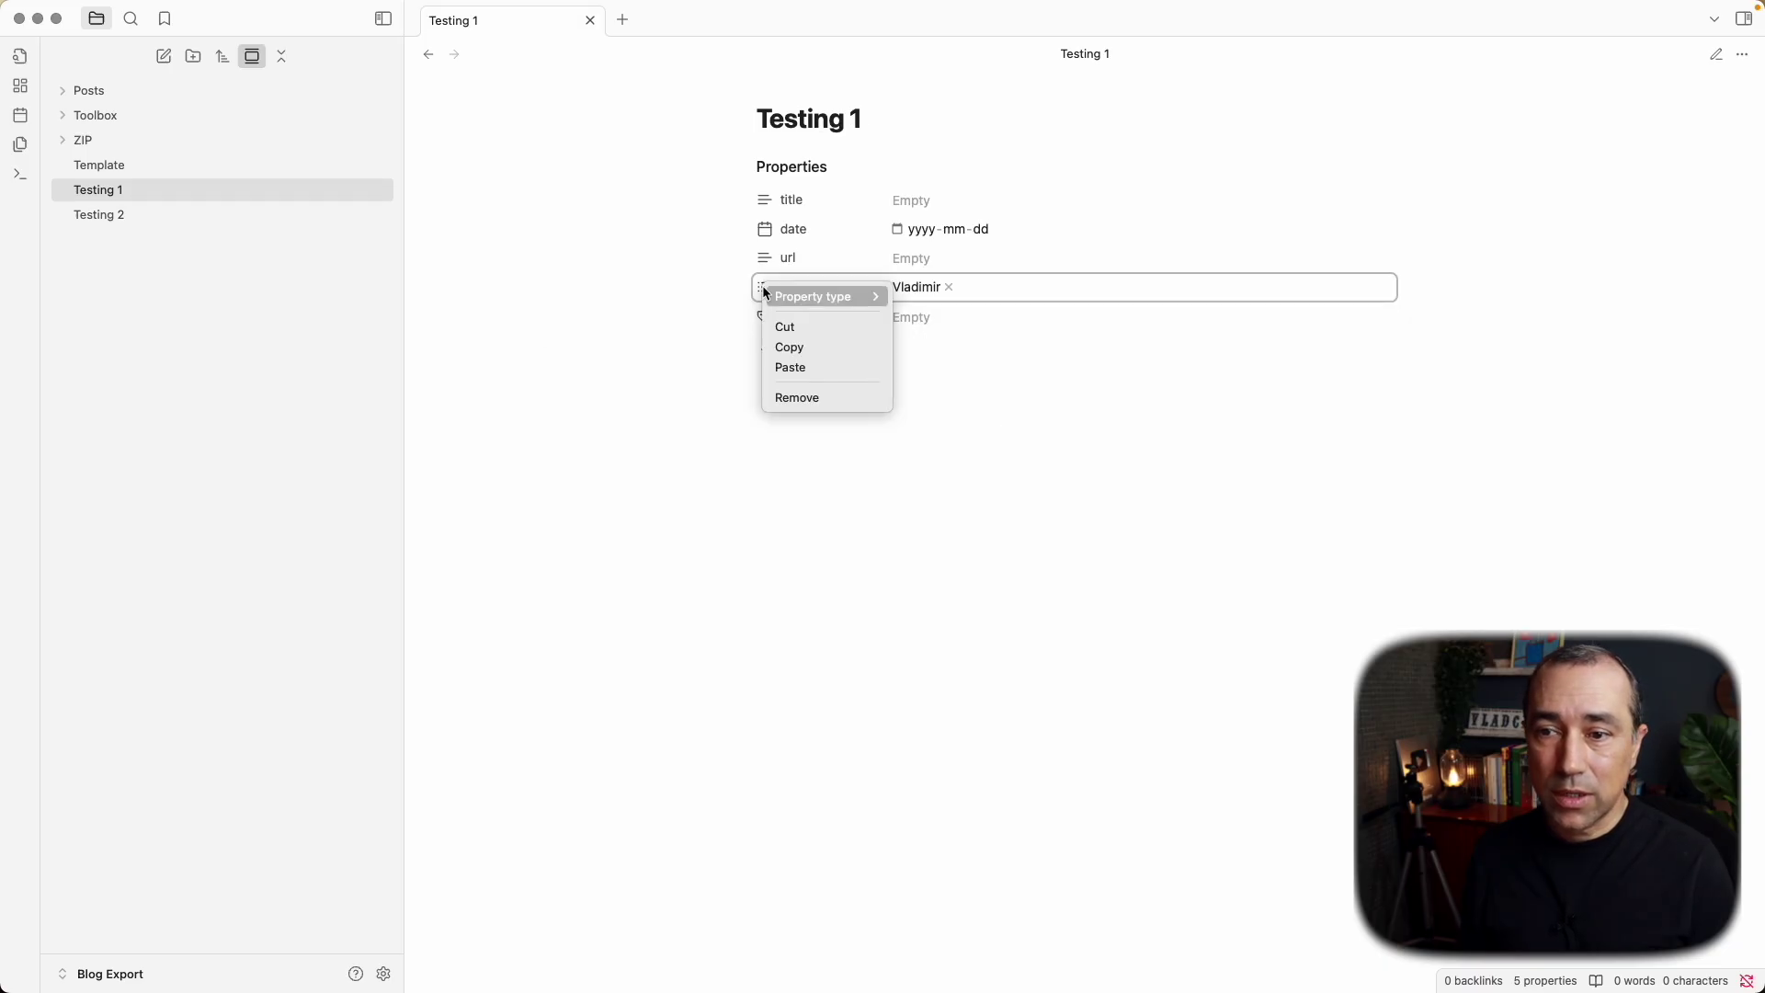
left_click(625, 377)
left_click(682, 412)
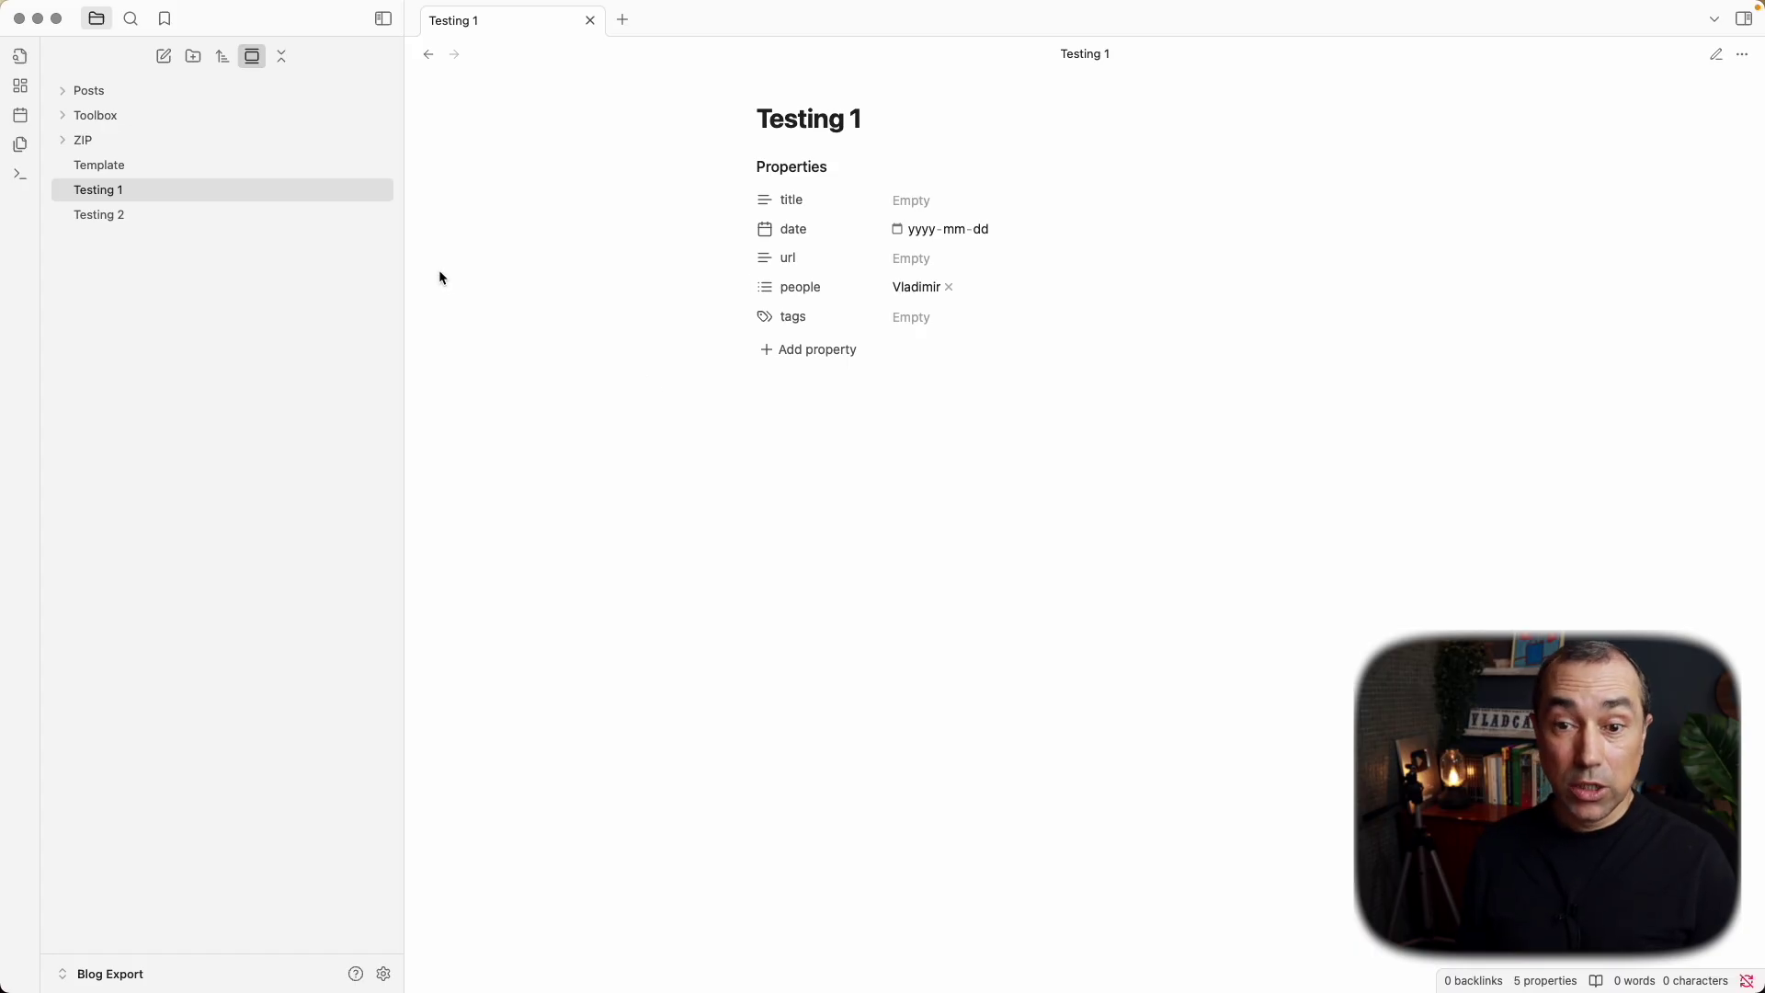
Delete 'Template' from the Multi Properties Default Props File setting and close Settings
left_click(383, 973)
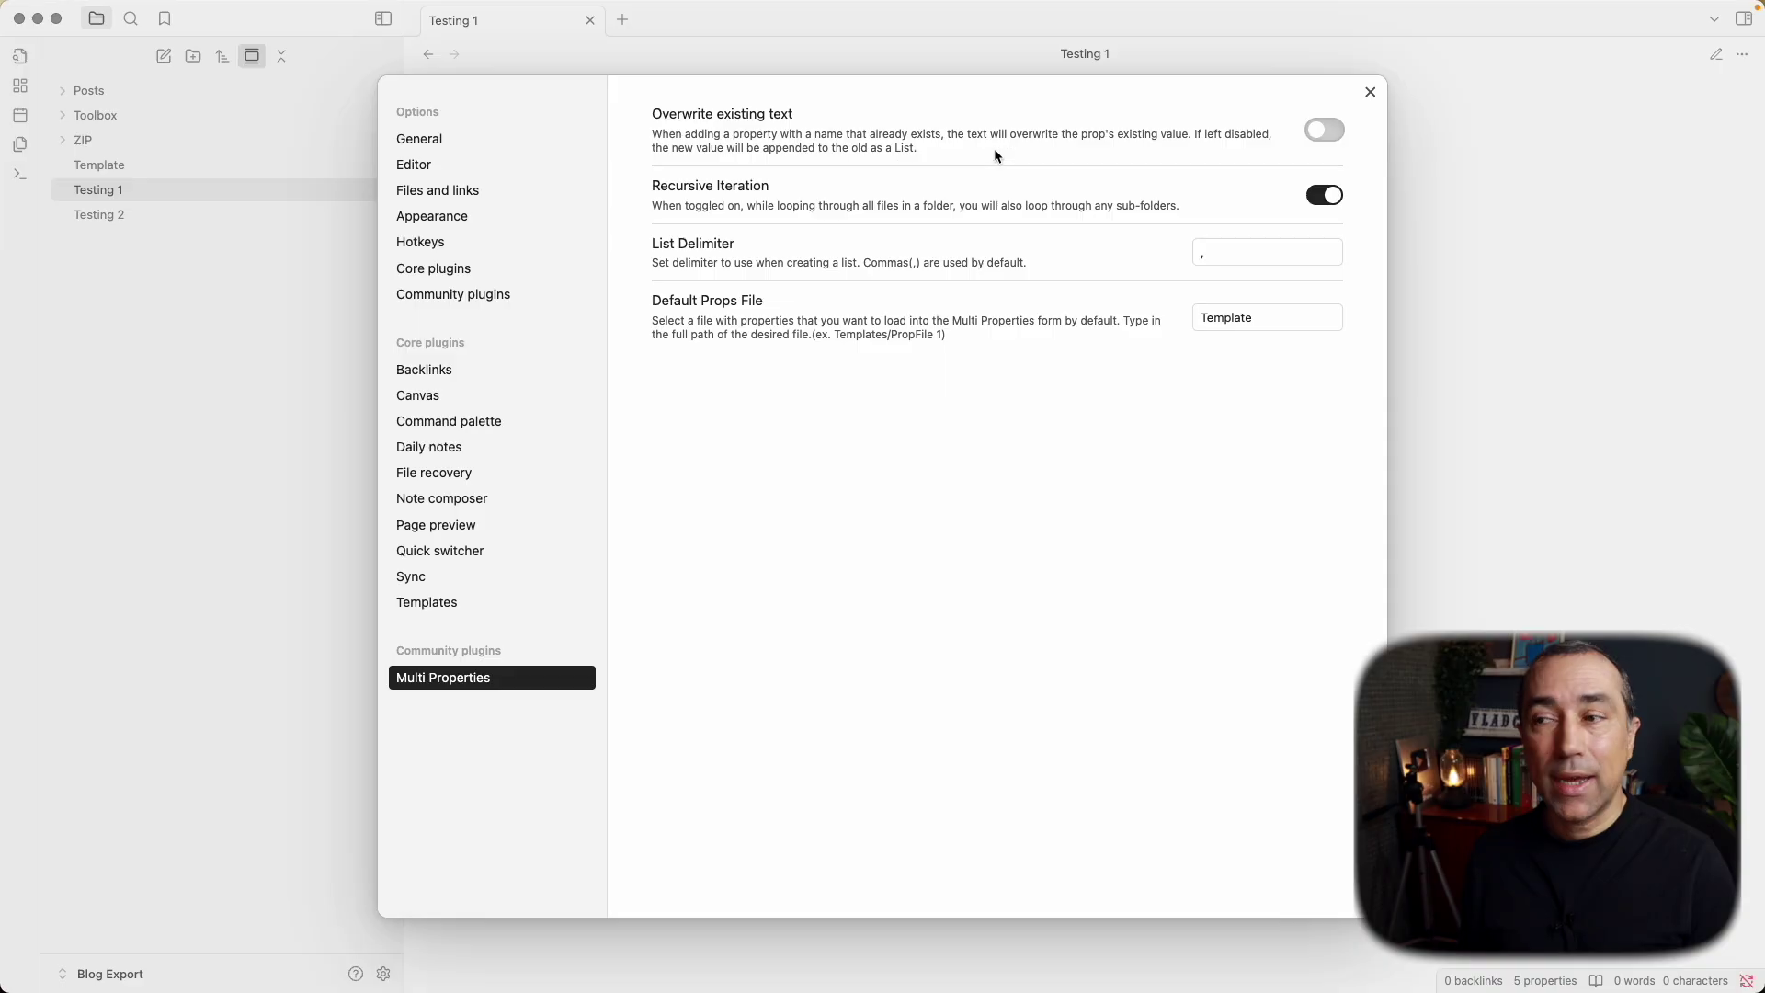
left_click(1370, 92)
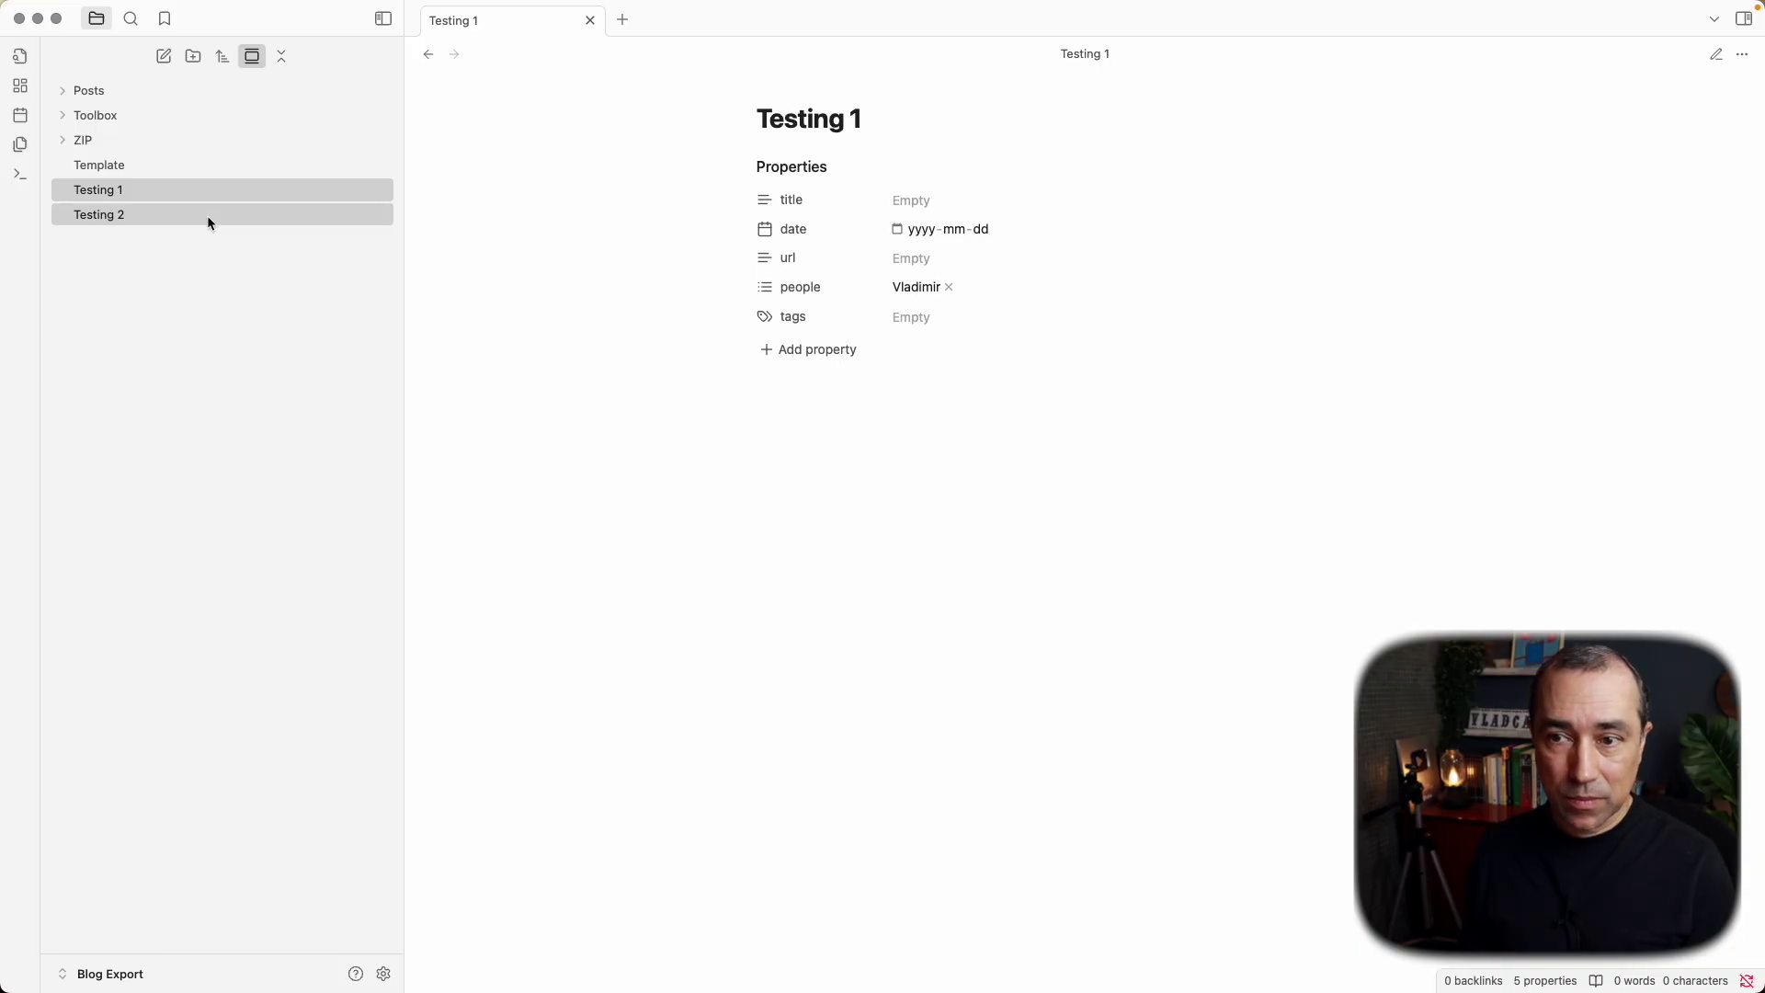
left_click(384, 973)
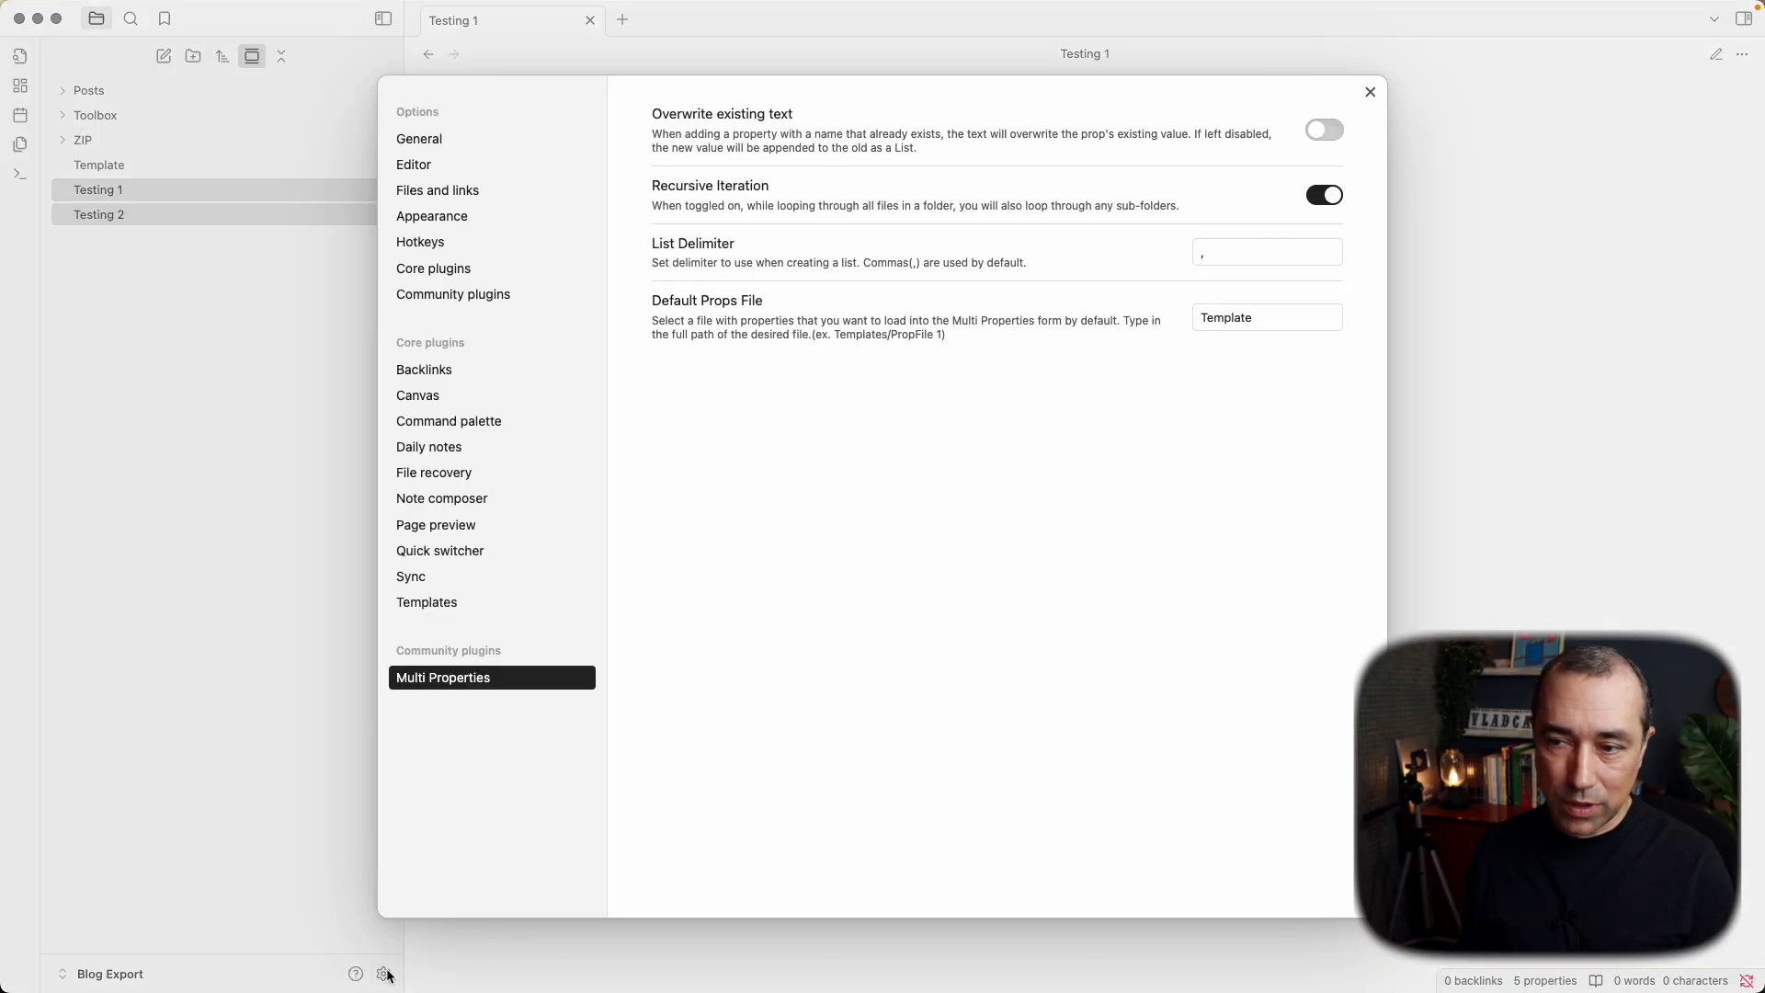
double_click(1288, 327)
key("BackSpace")
left_click(1369, 92)
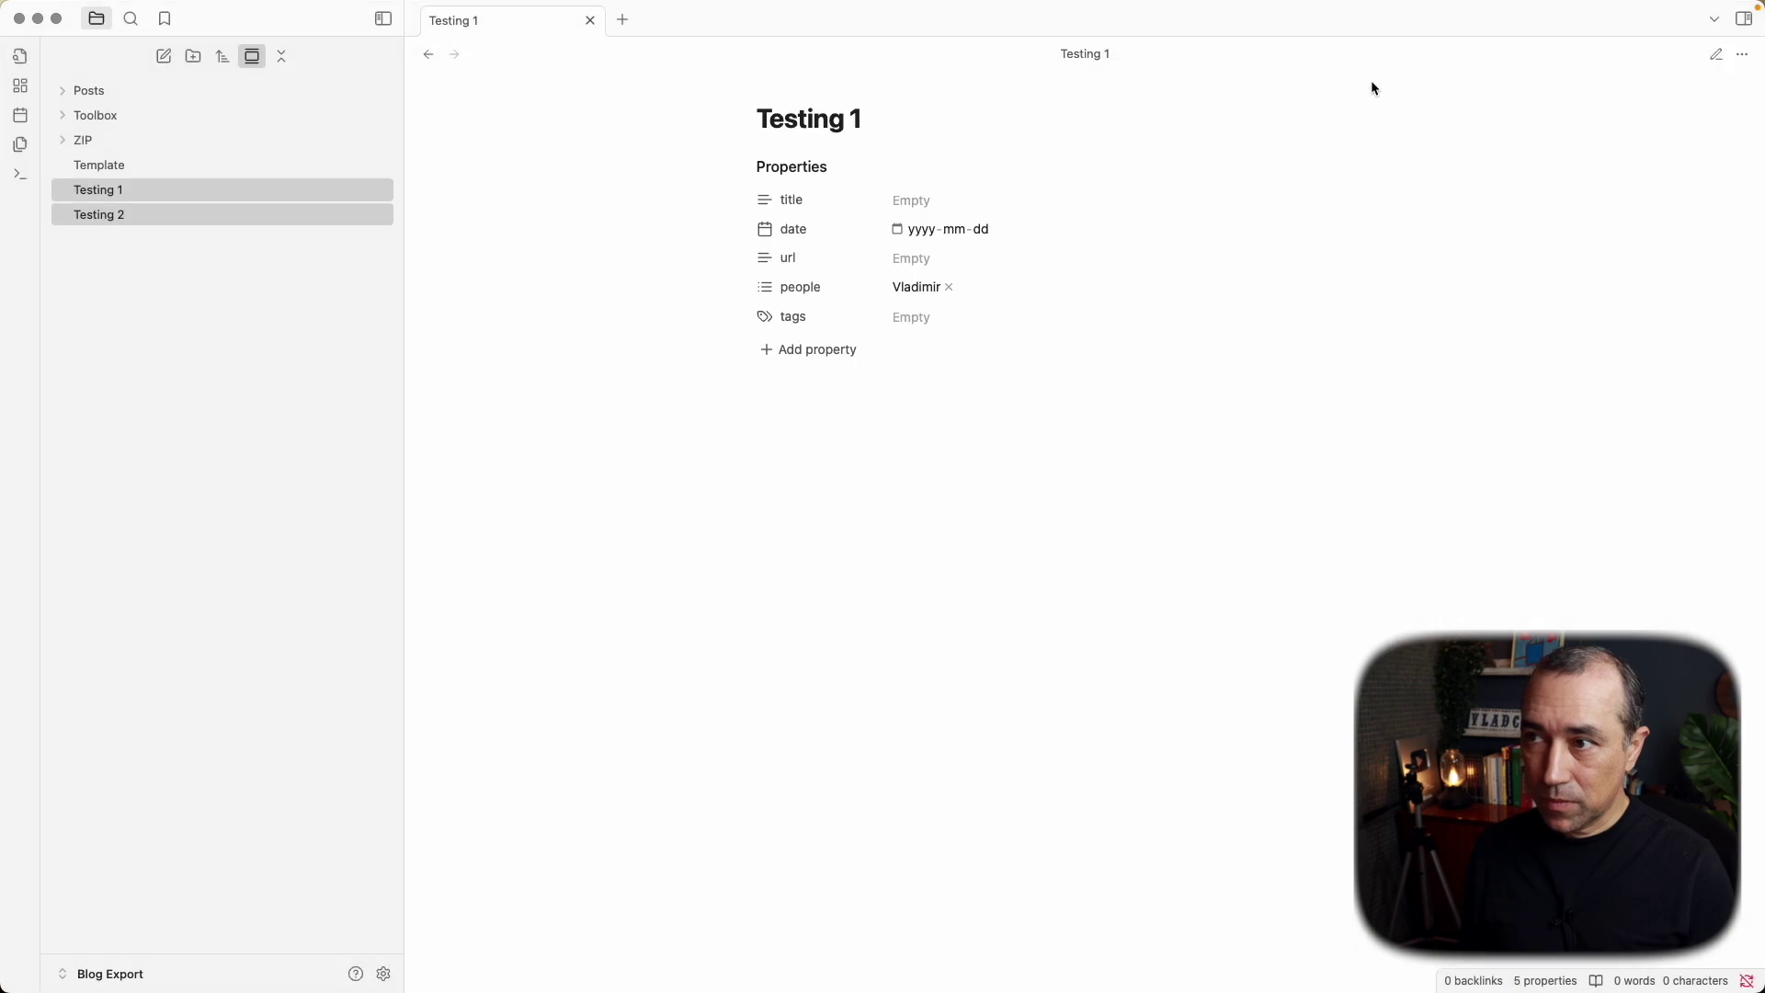
Append a second person's name to both notes via a Text 'people' property in Add props to selected files
right_click(284, 221)
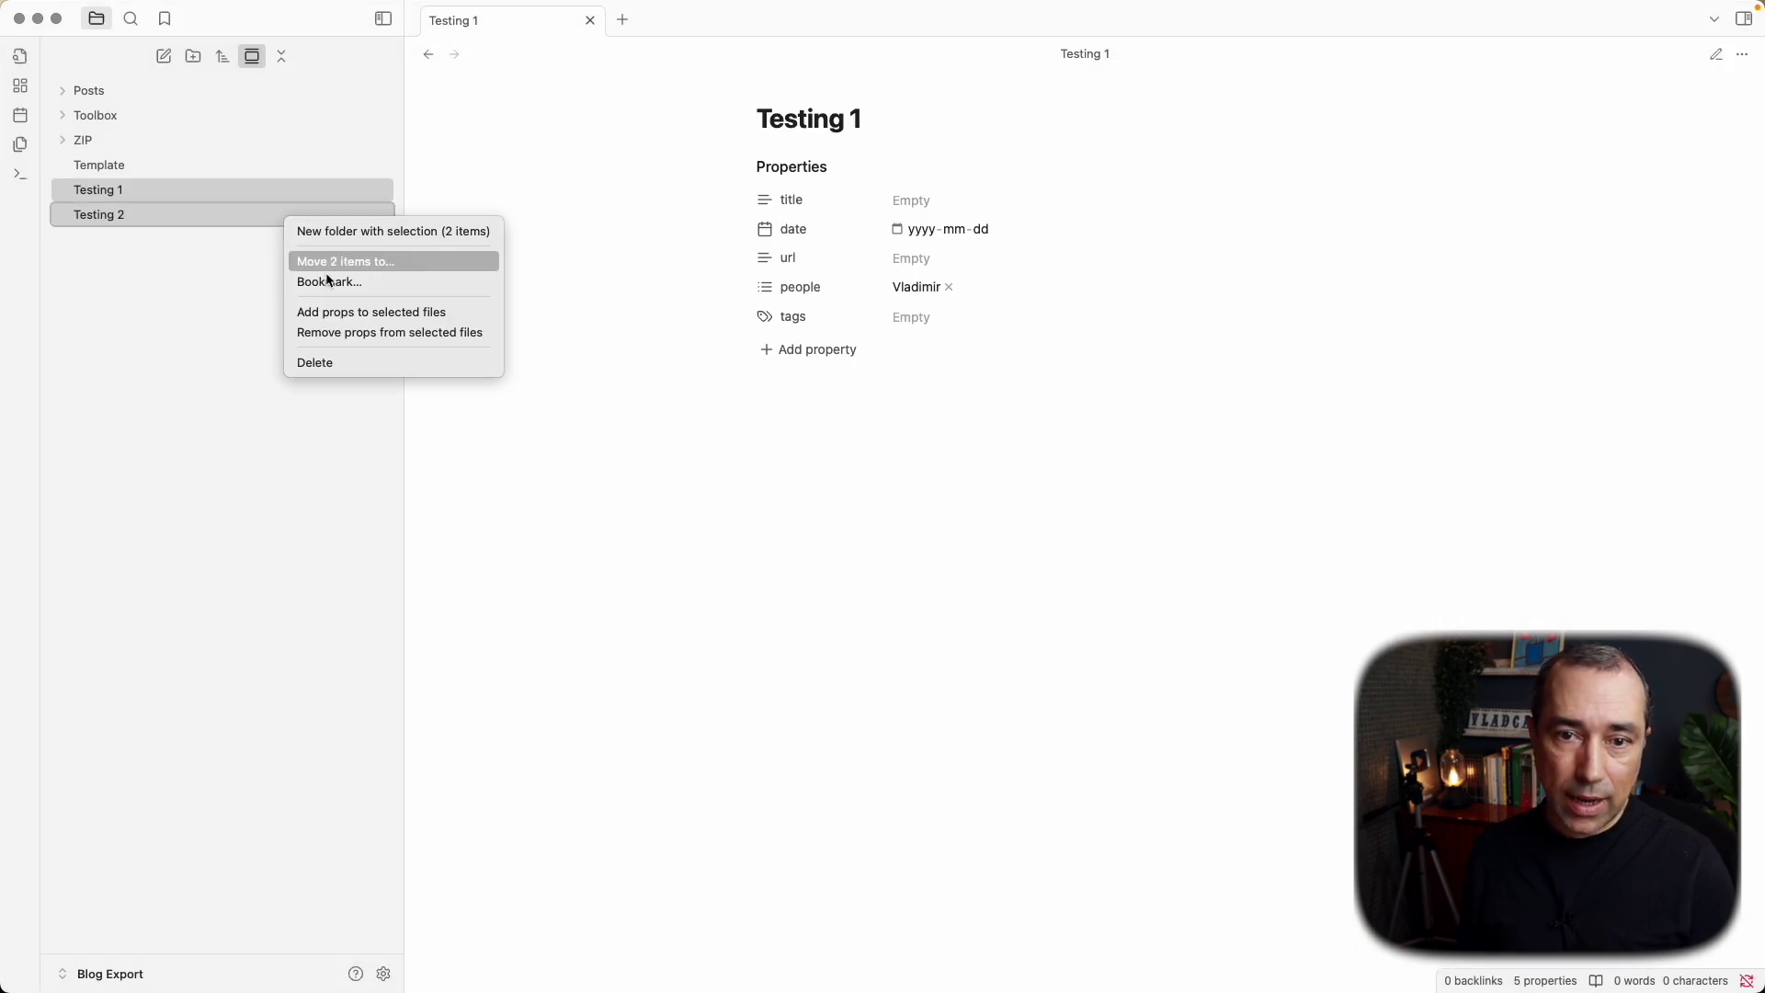
left_click(337, 305)
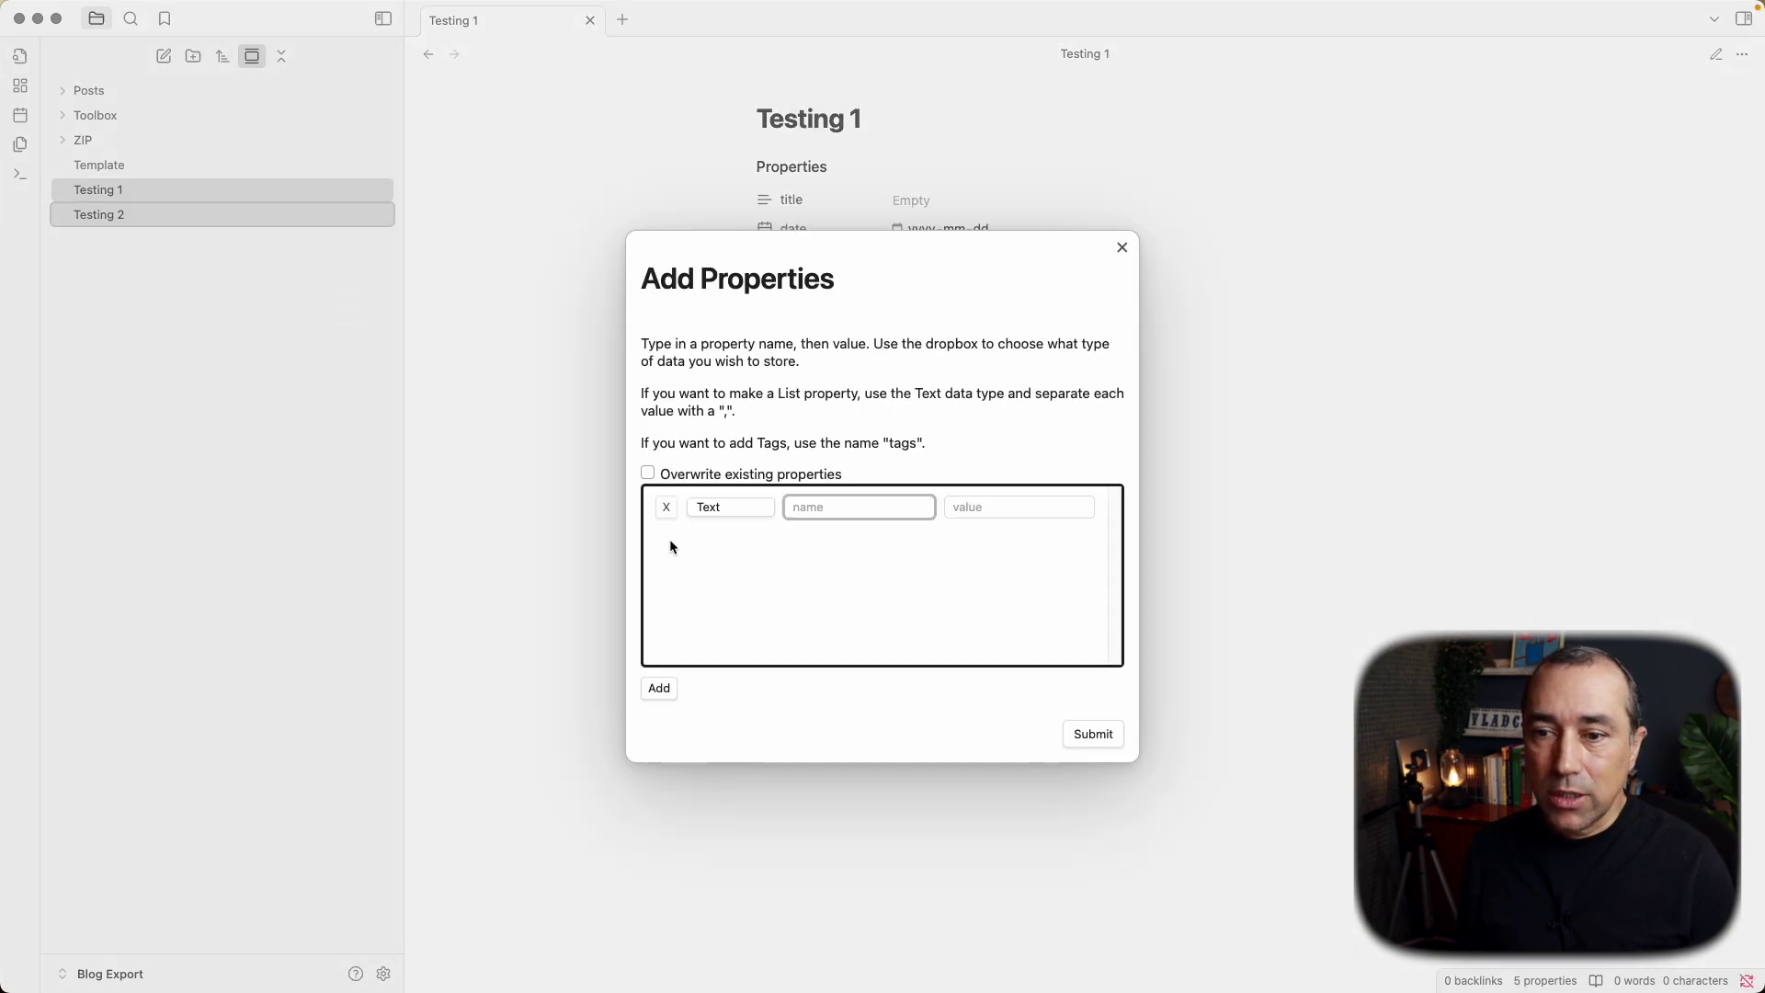
left_click(758, 510)
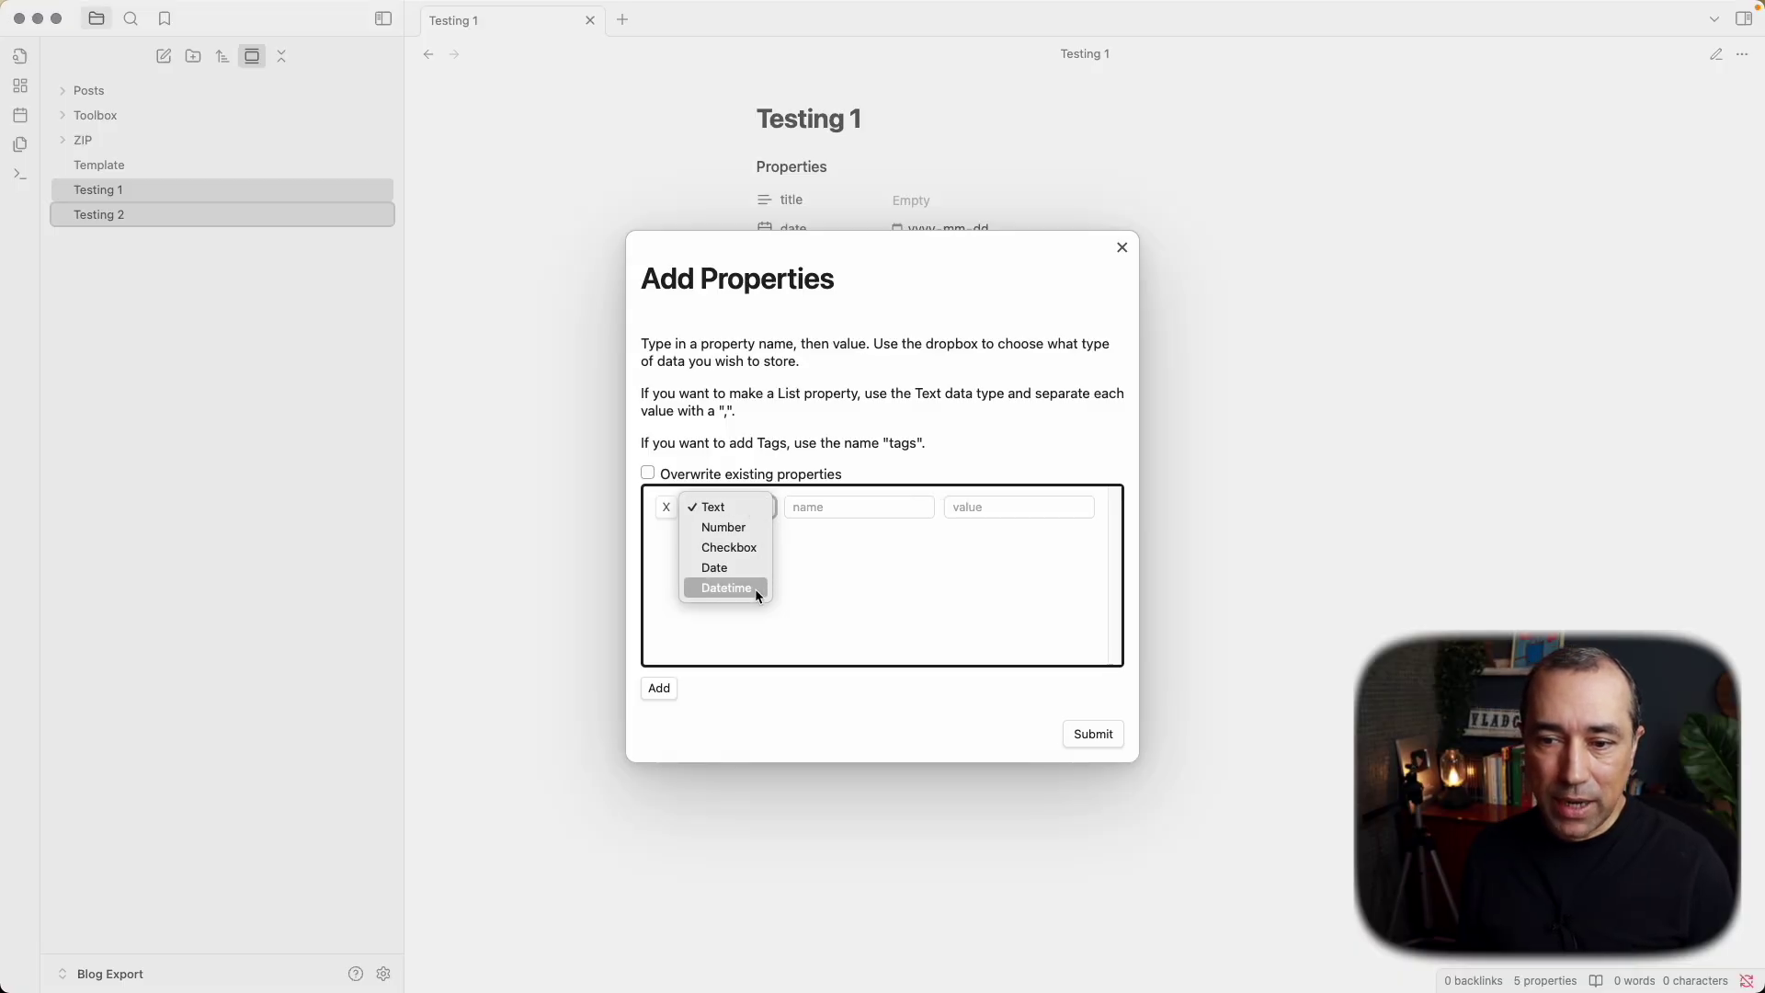
left_click(713, 506)
left_click(816, 508)
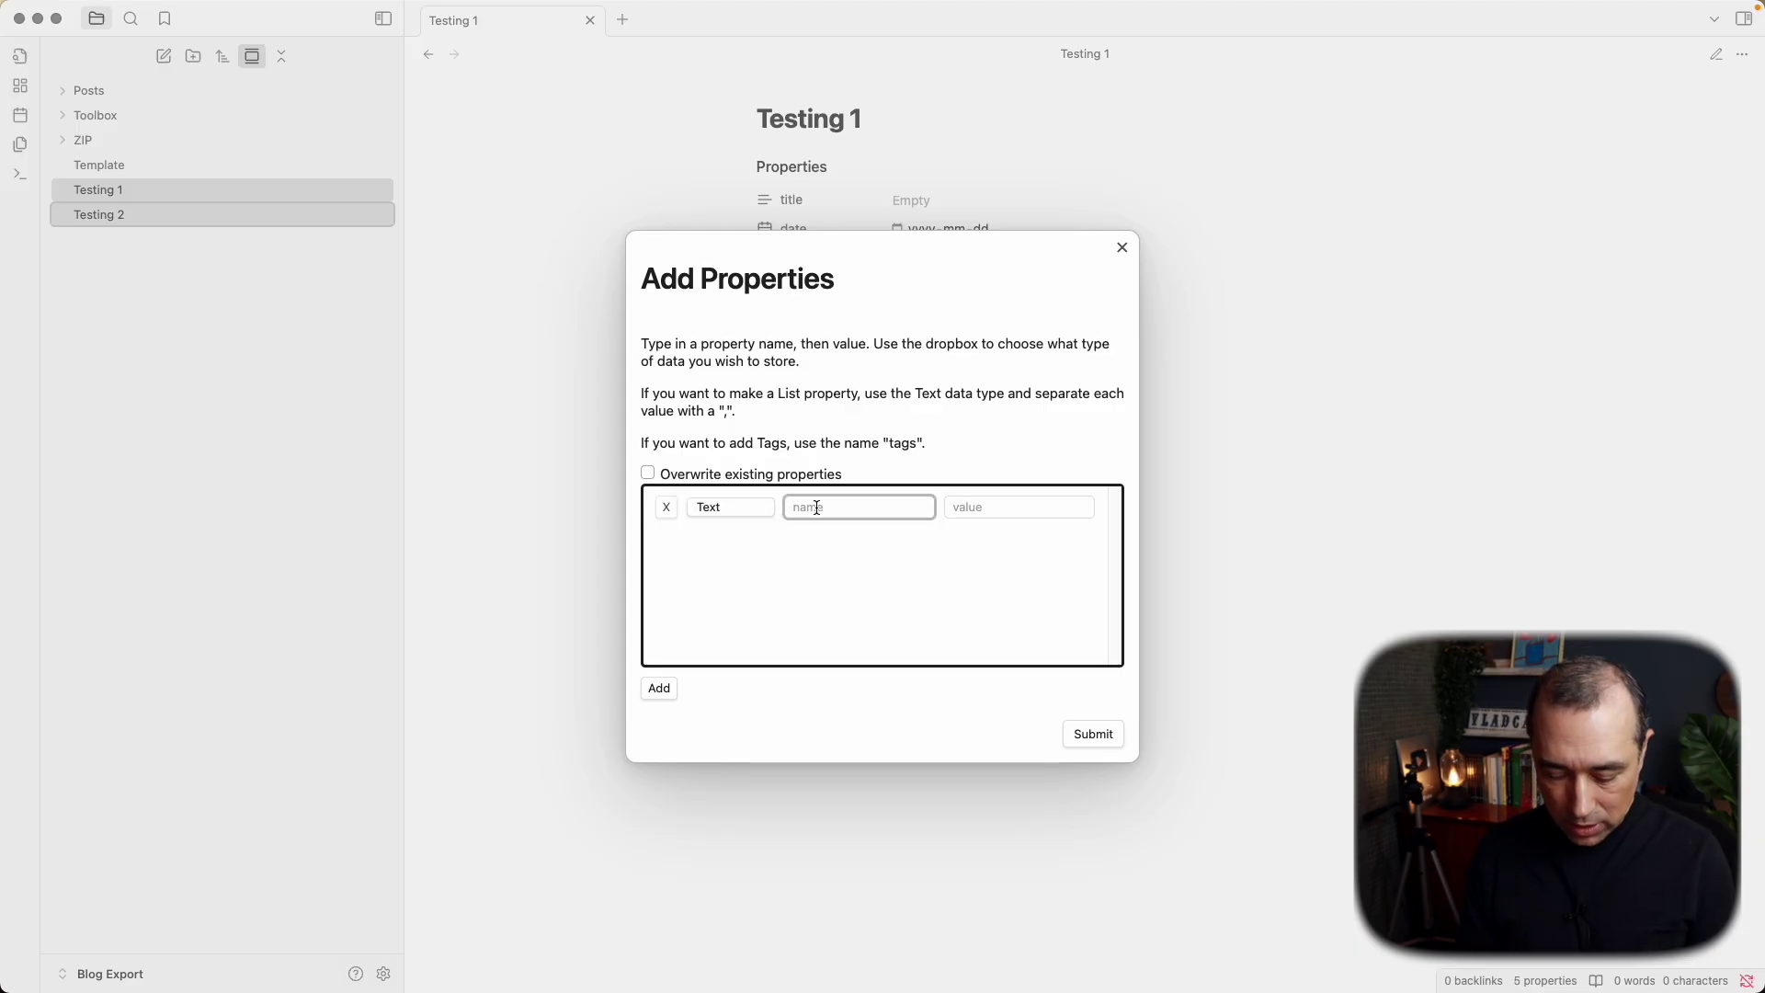
type("people")
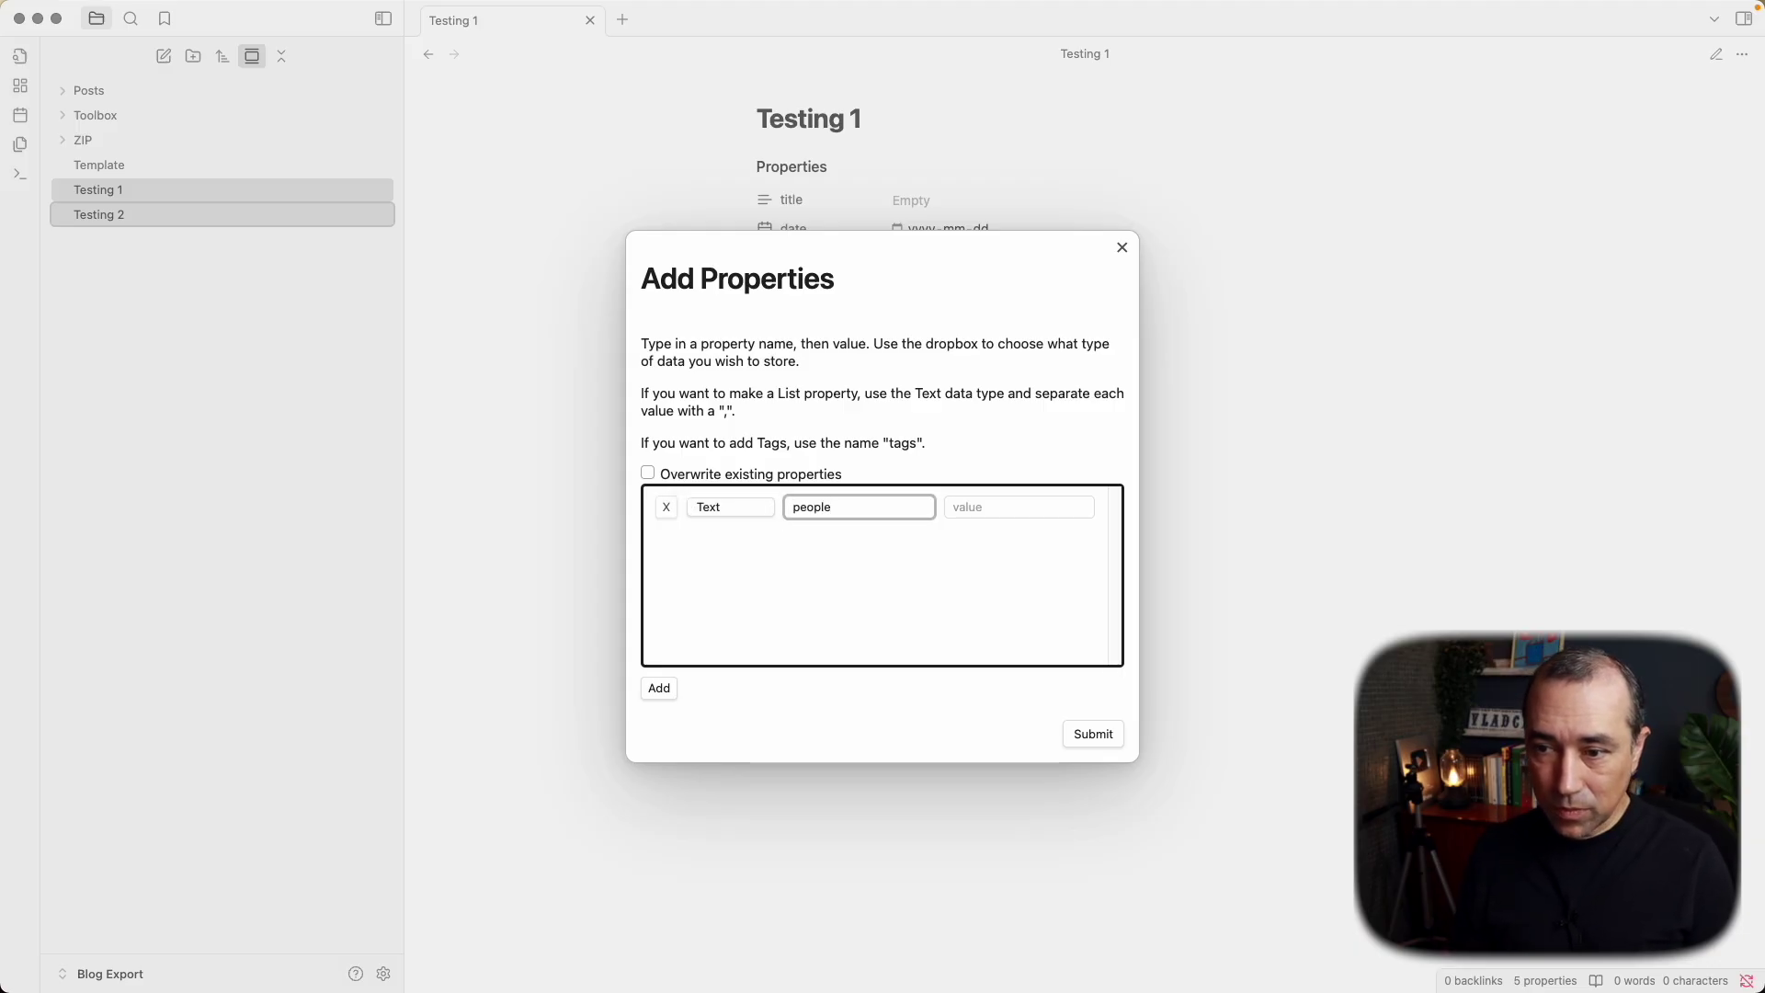
left_click(989, 507)
type("Andreia")
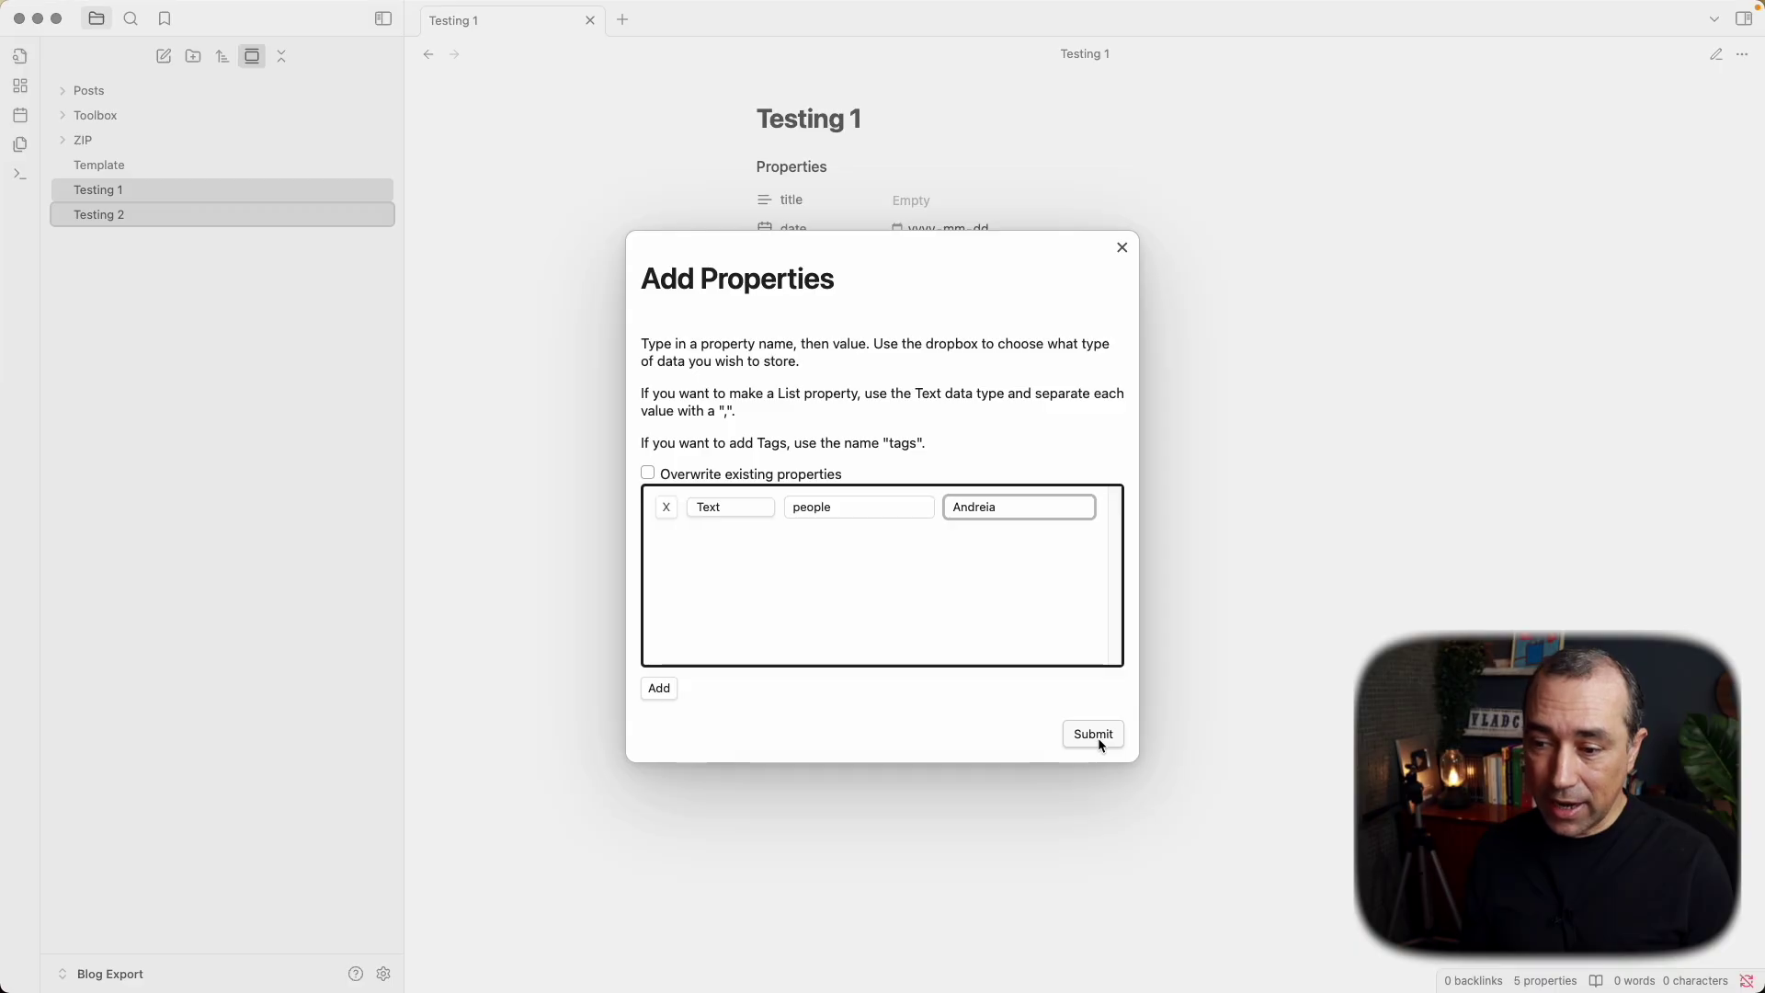
left_click(1099, 743)
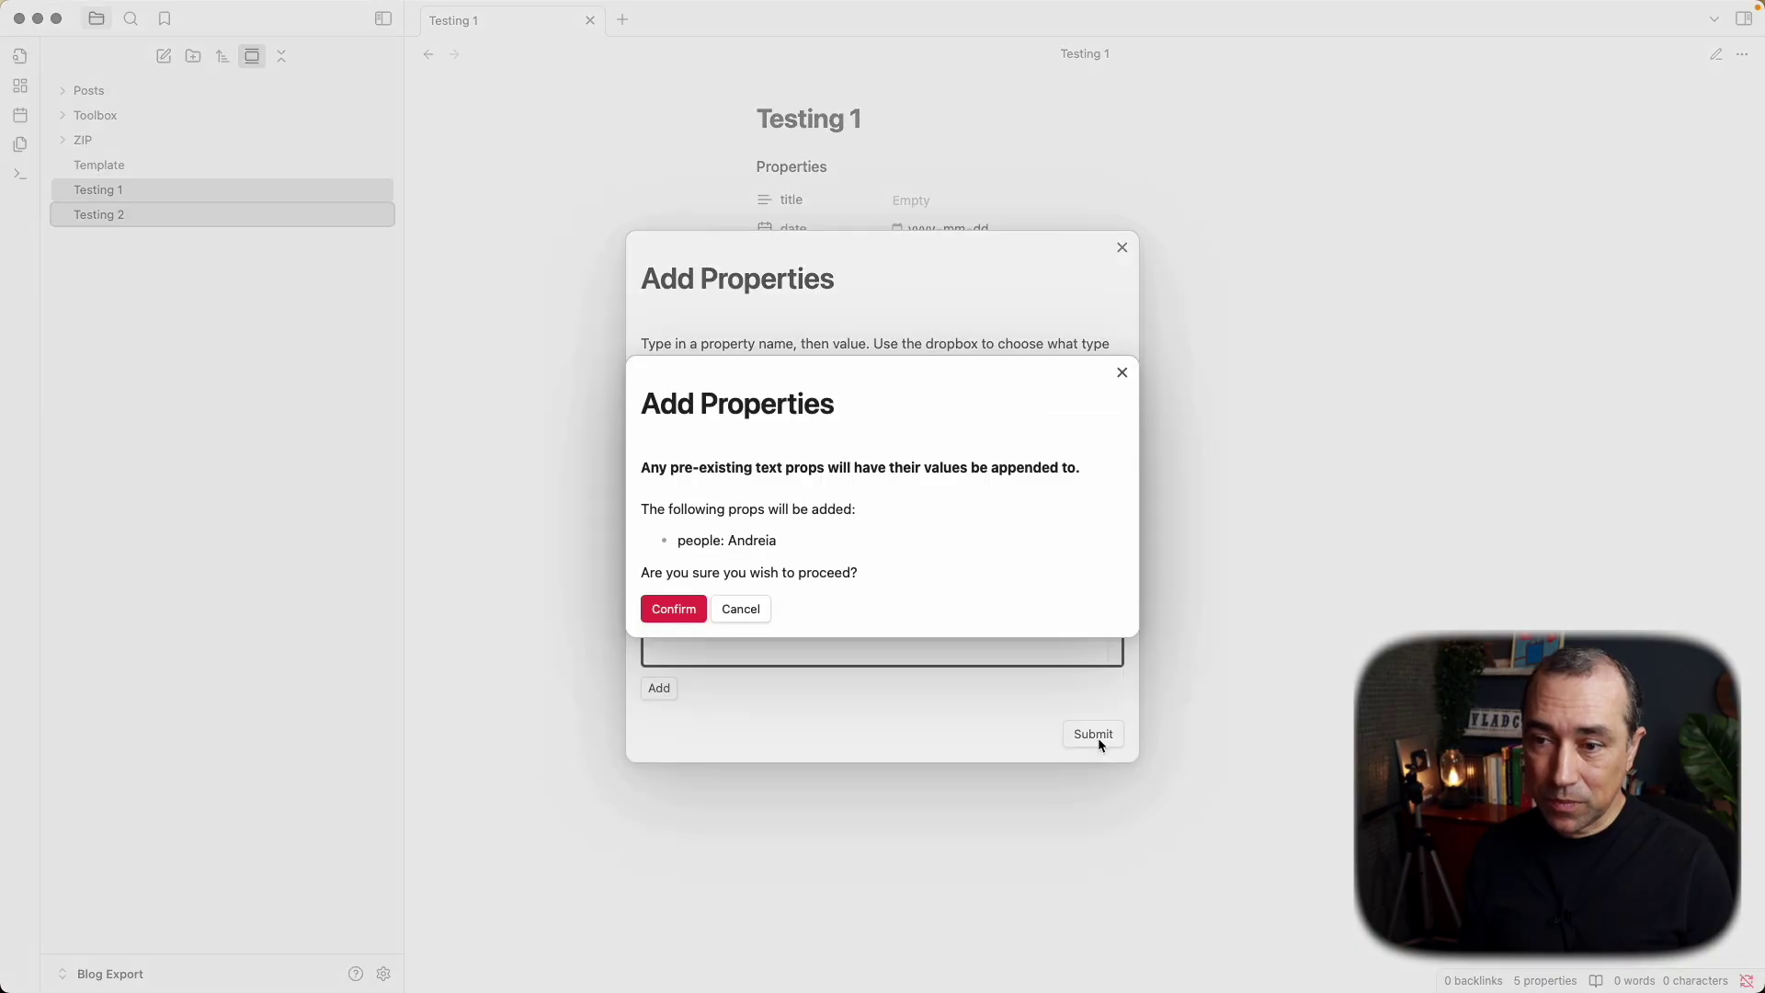
left_click(672, 614)
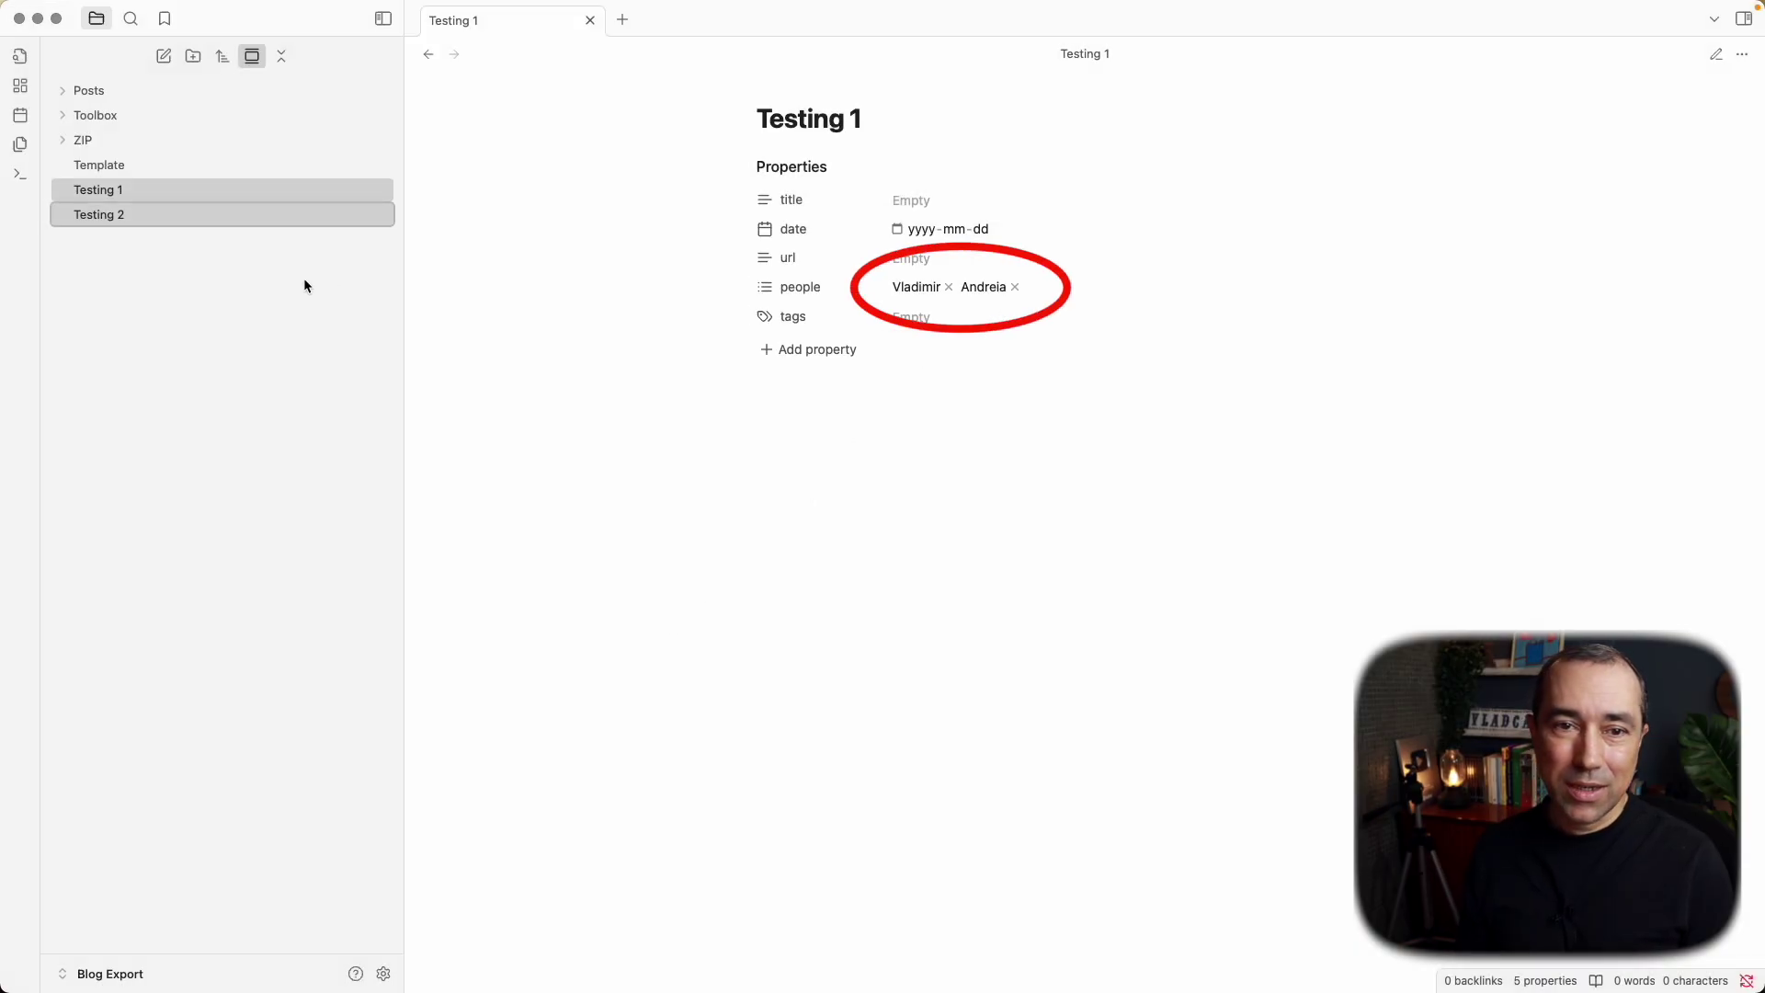
Open Testing 2 and review the Multi Properties plugin settings
left_click(282, 219)
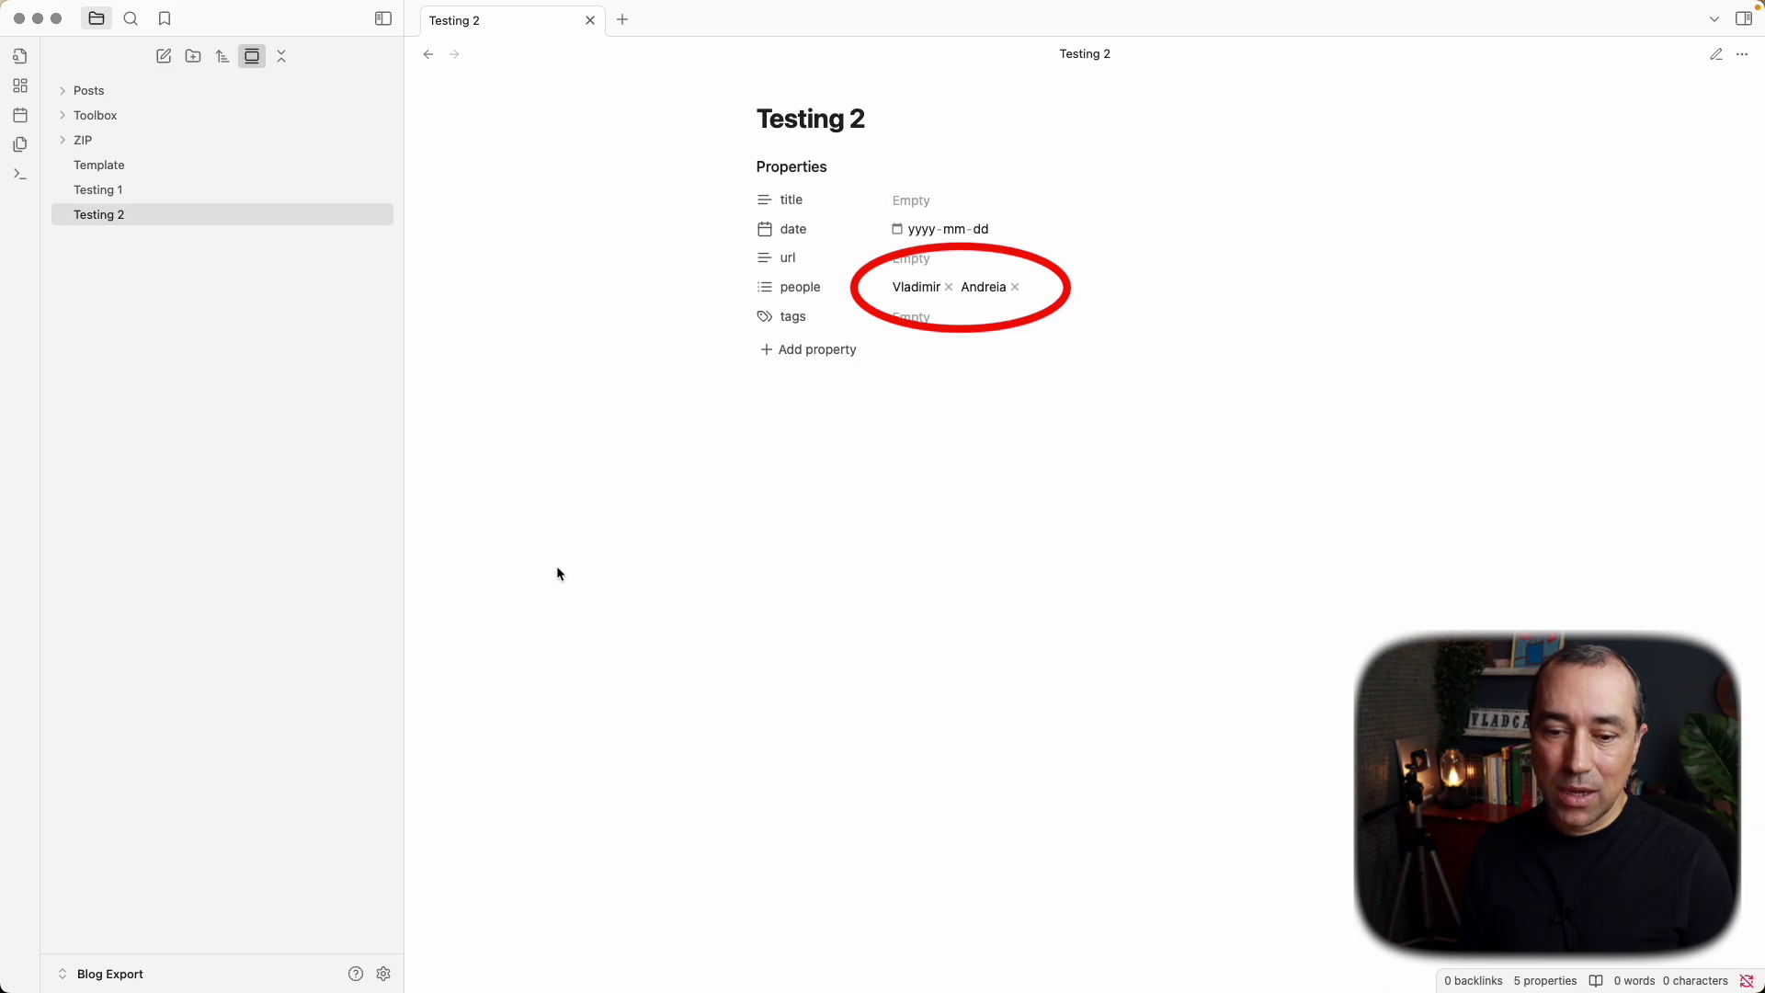
left_click(383, 973)
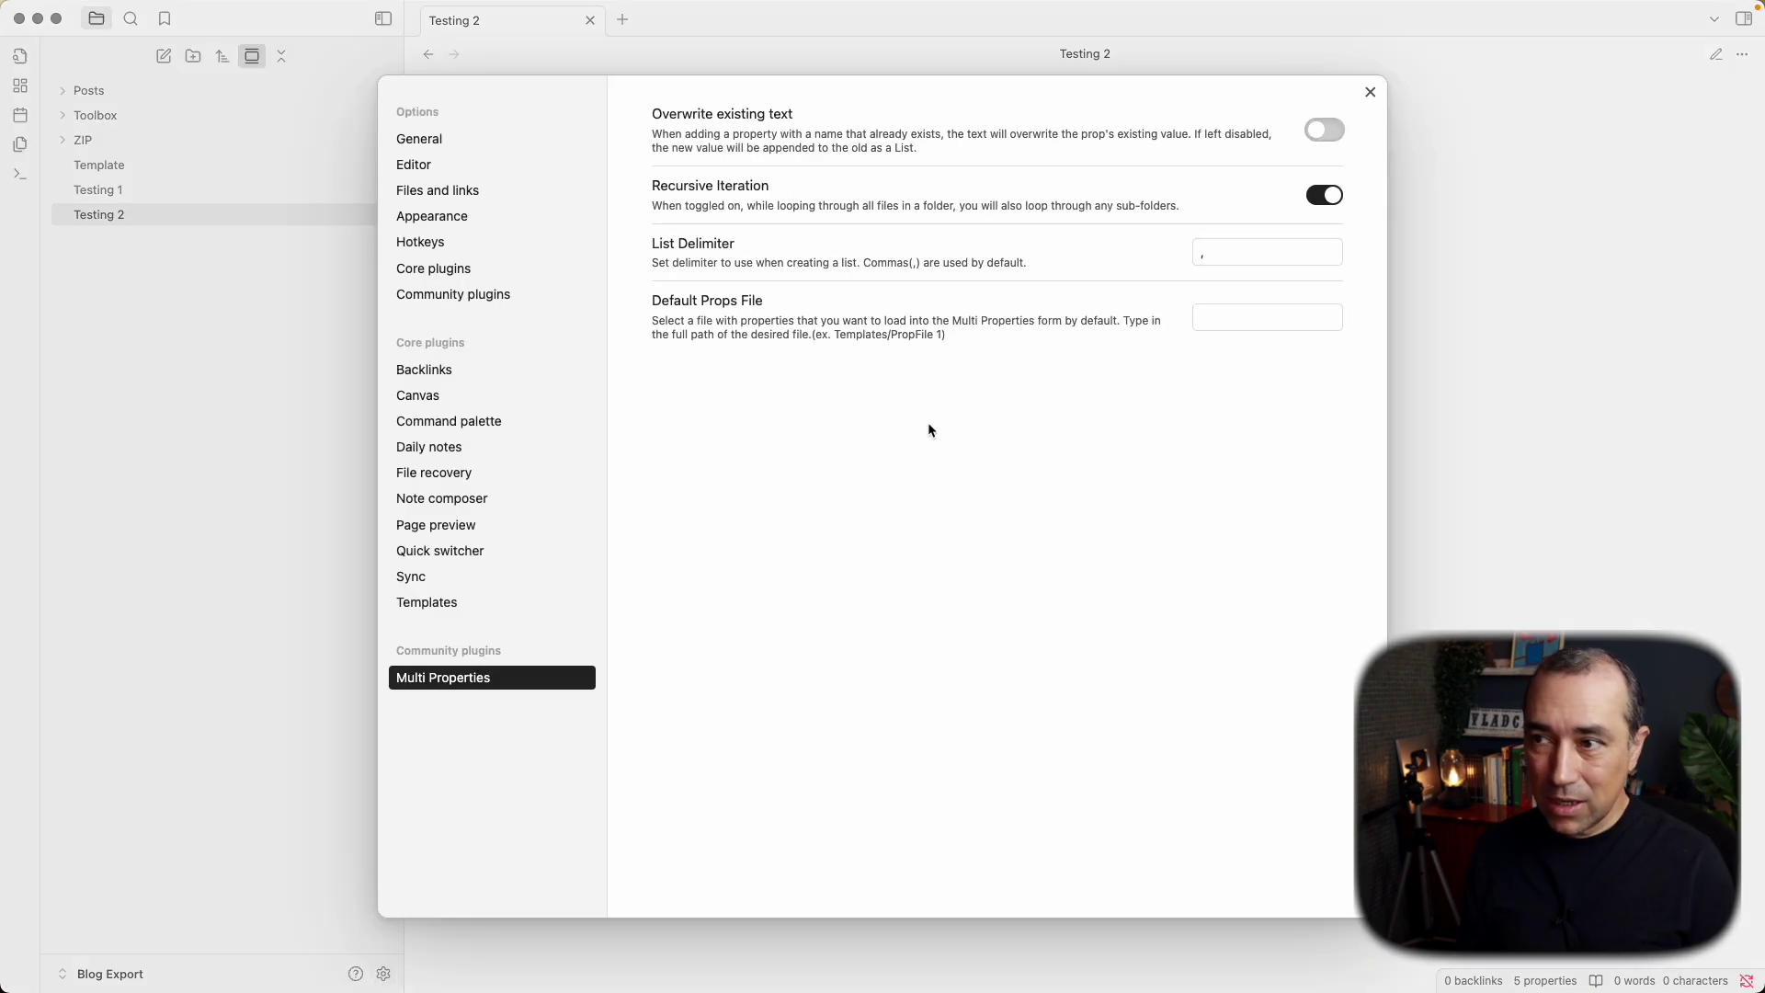
left_click(1370, 92)
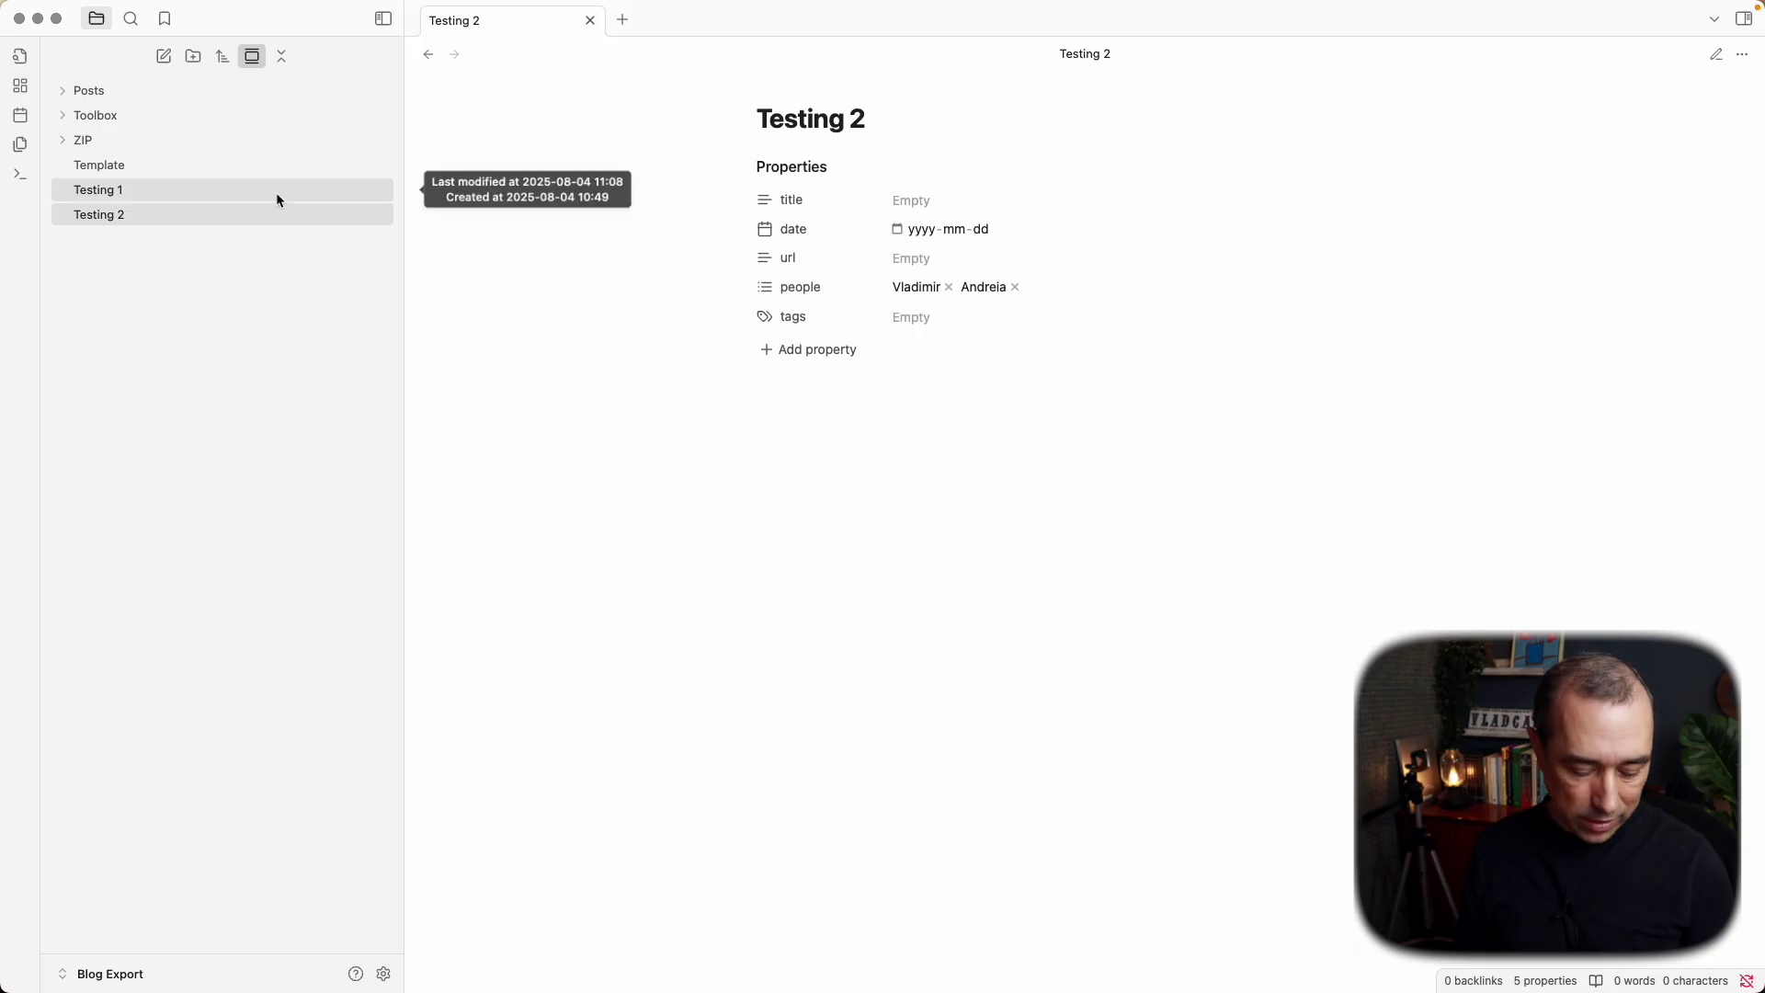
Overwrite both Testing notes' people list with the new person's name via Add props to selected files
left_click(277, 199, "super")
right_click(277, 198)
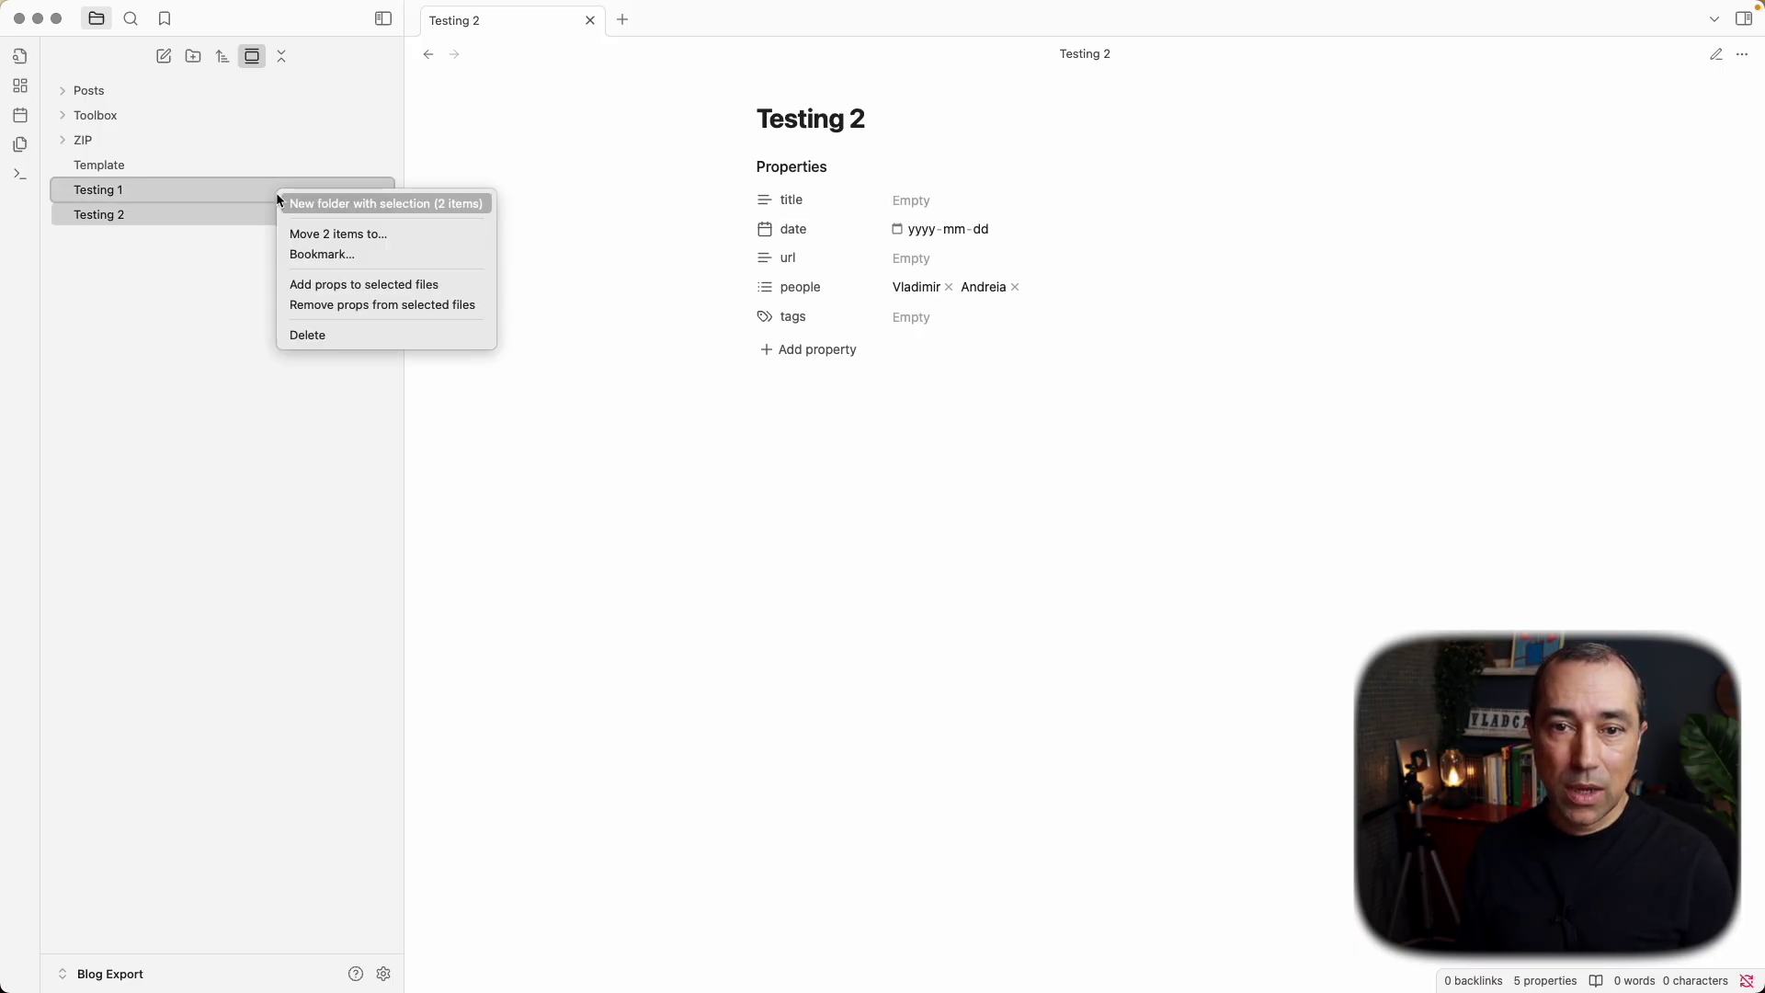
left_click(371, 286)
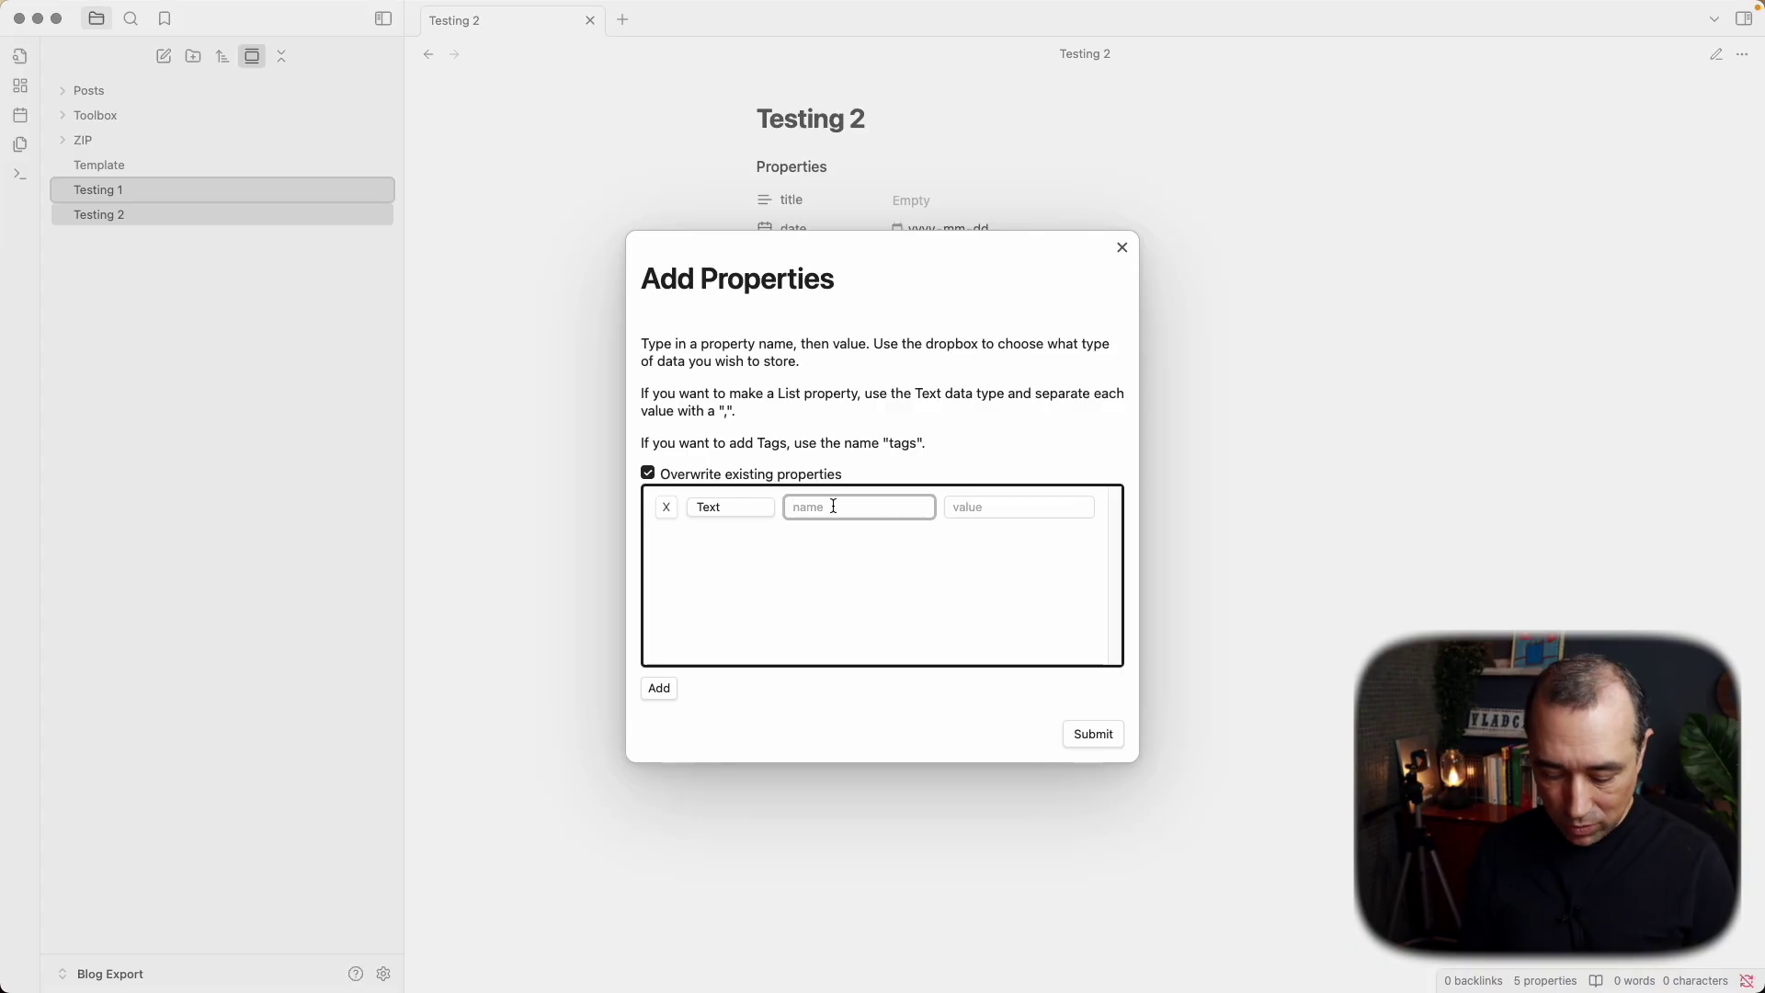
left_click(1037, 513)
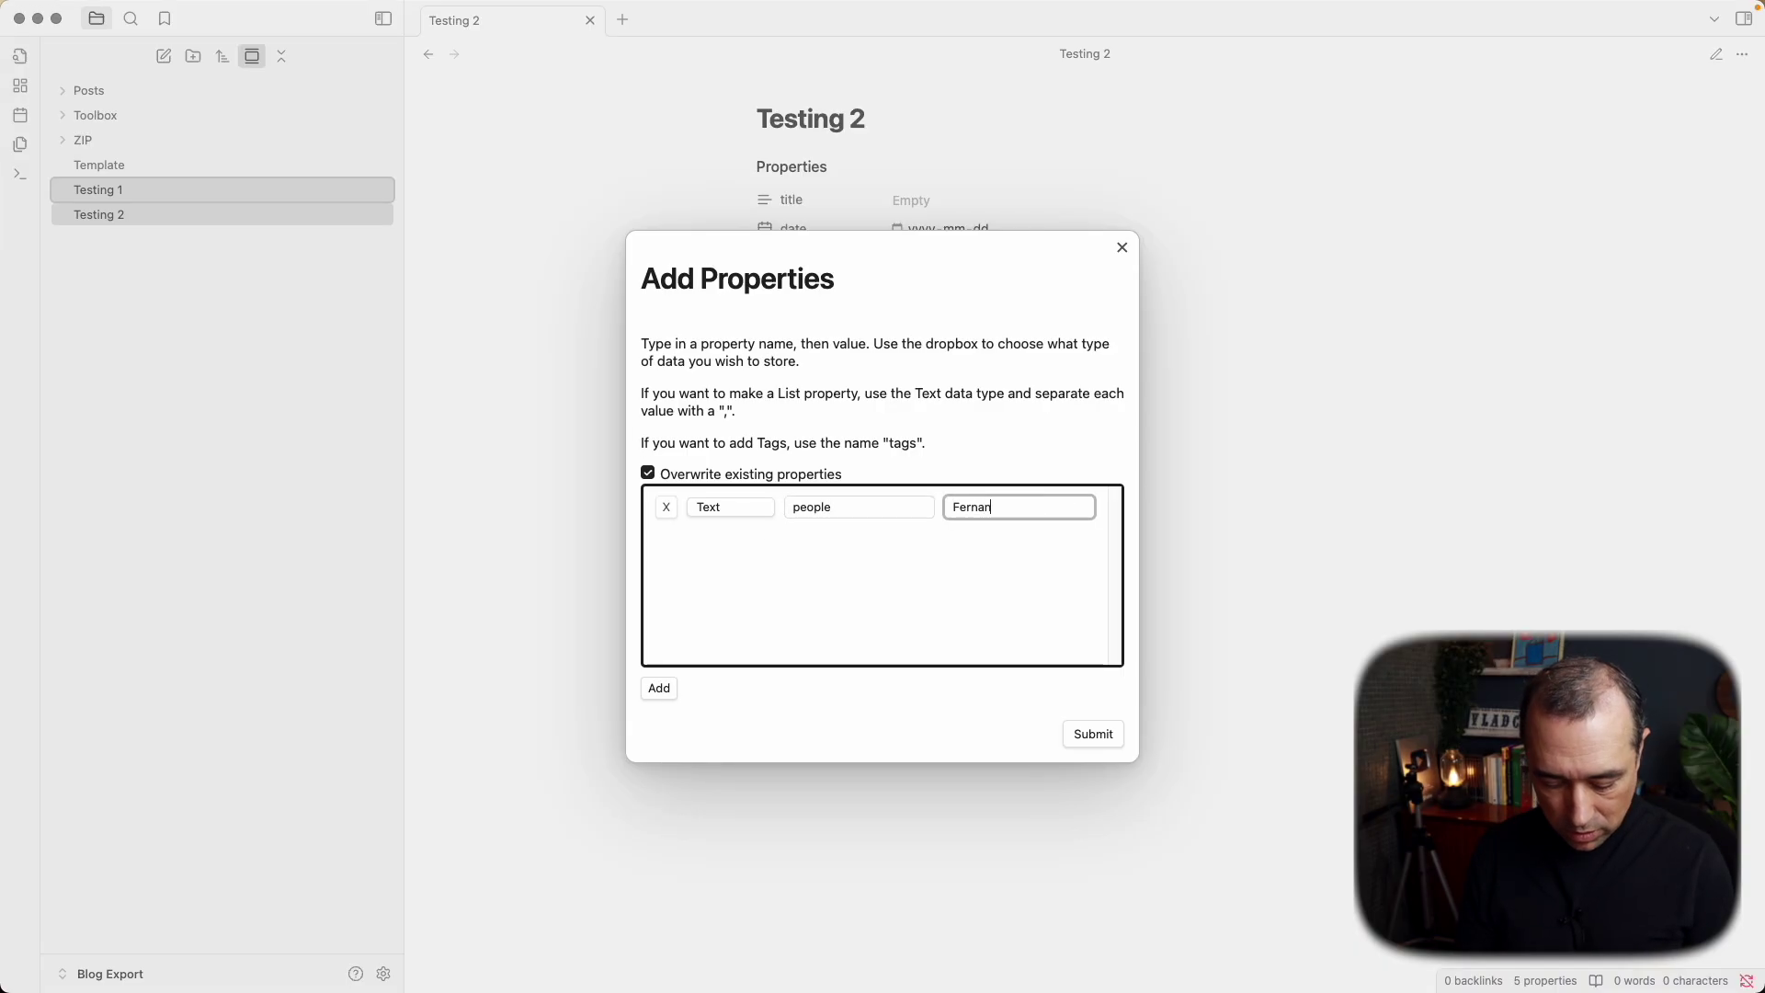
left_click(1093, 734)
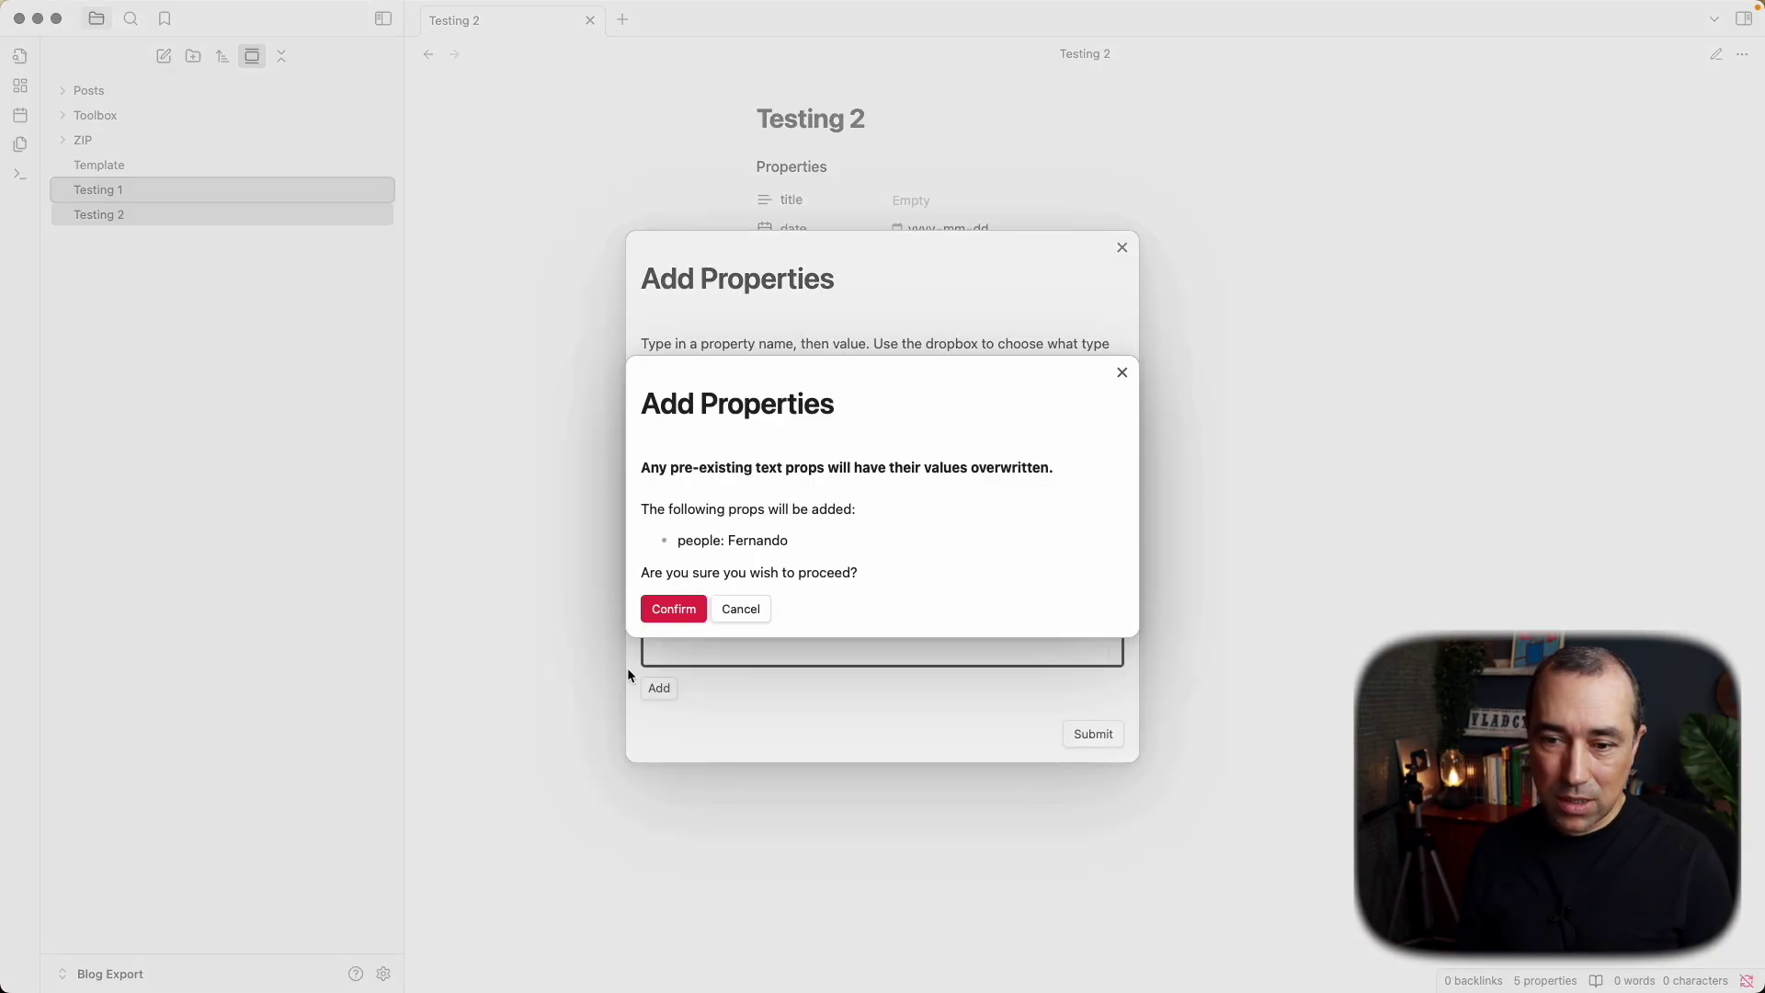
left_click(657, 611)
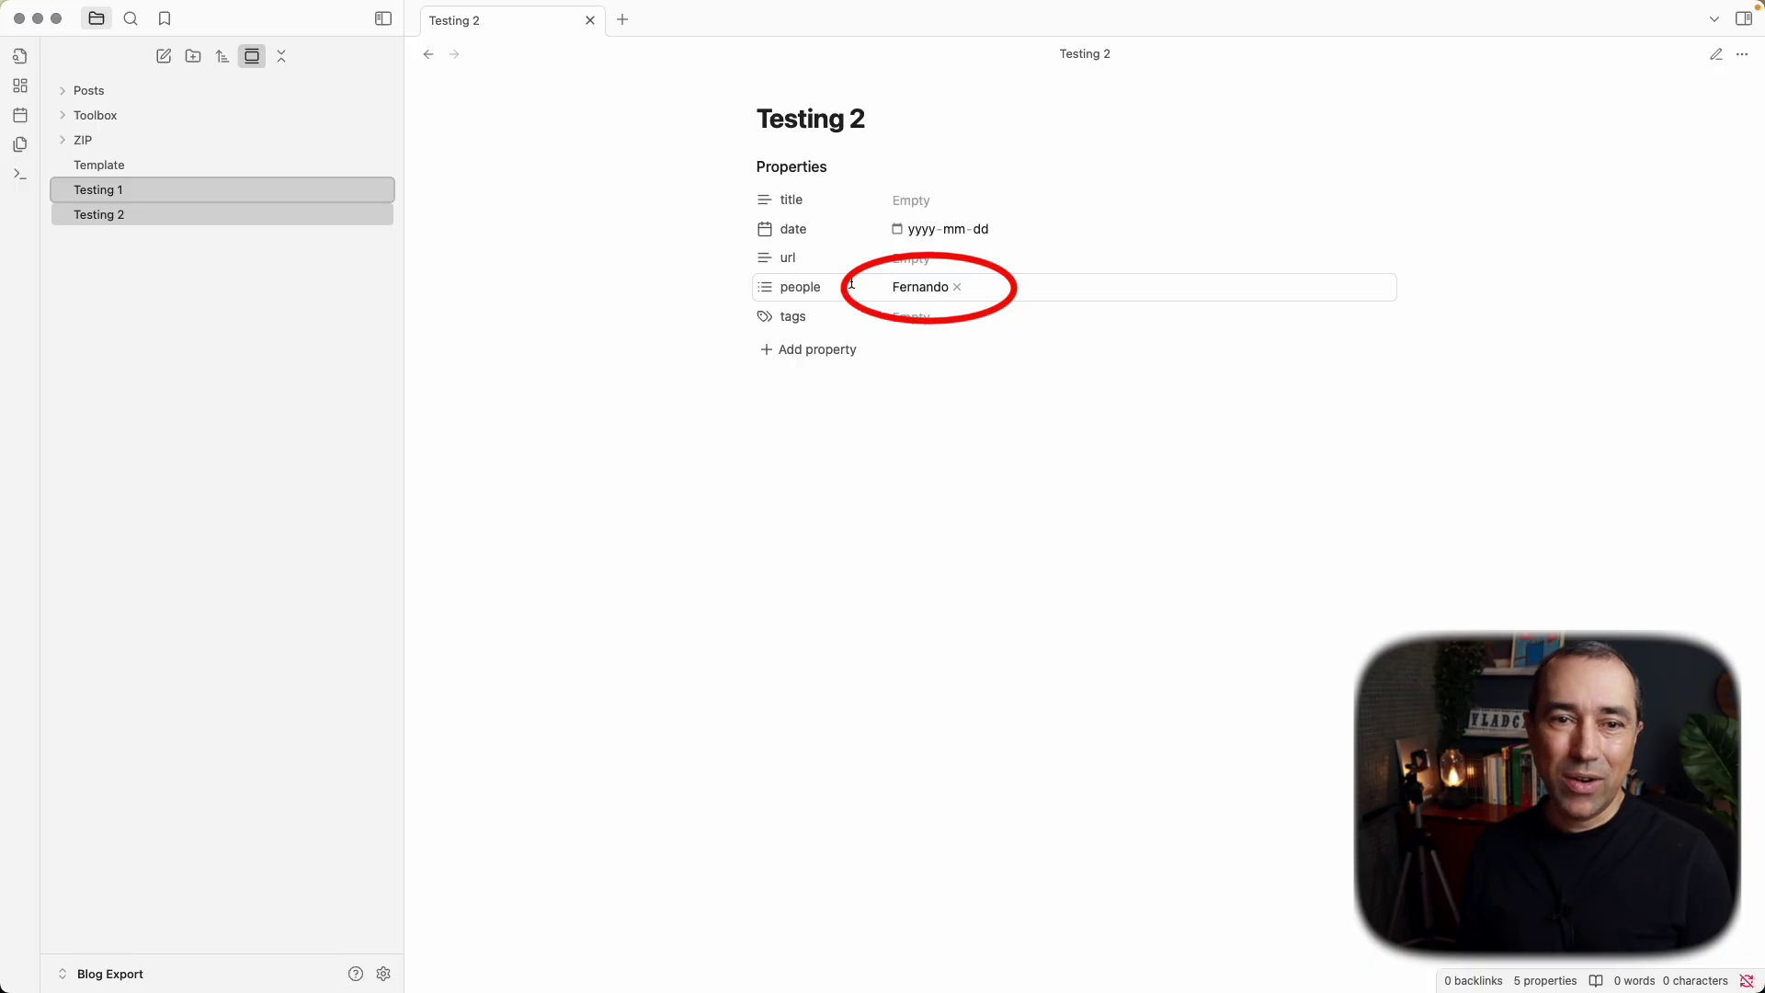
left_click(304, 213)
left_click(307, 188)
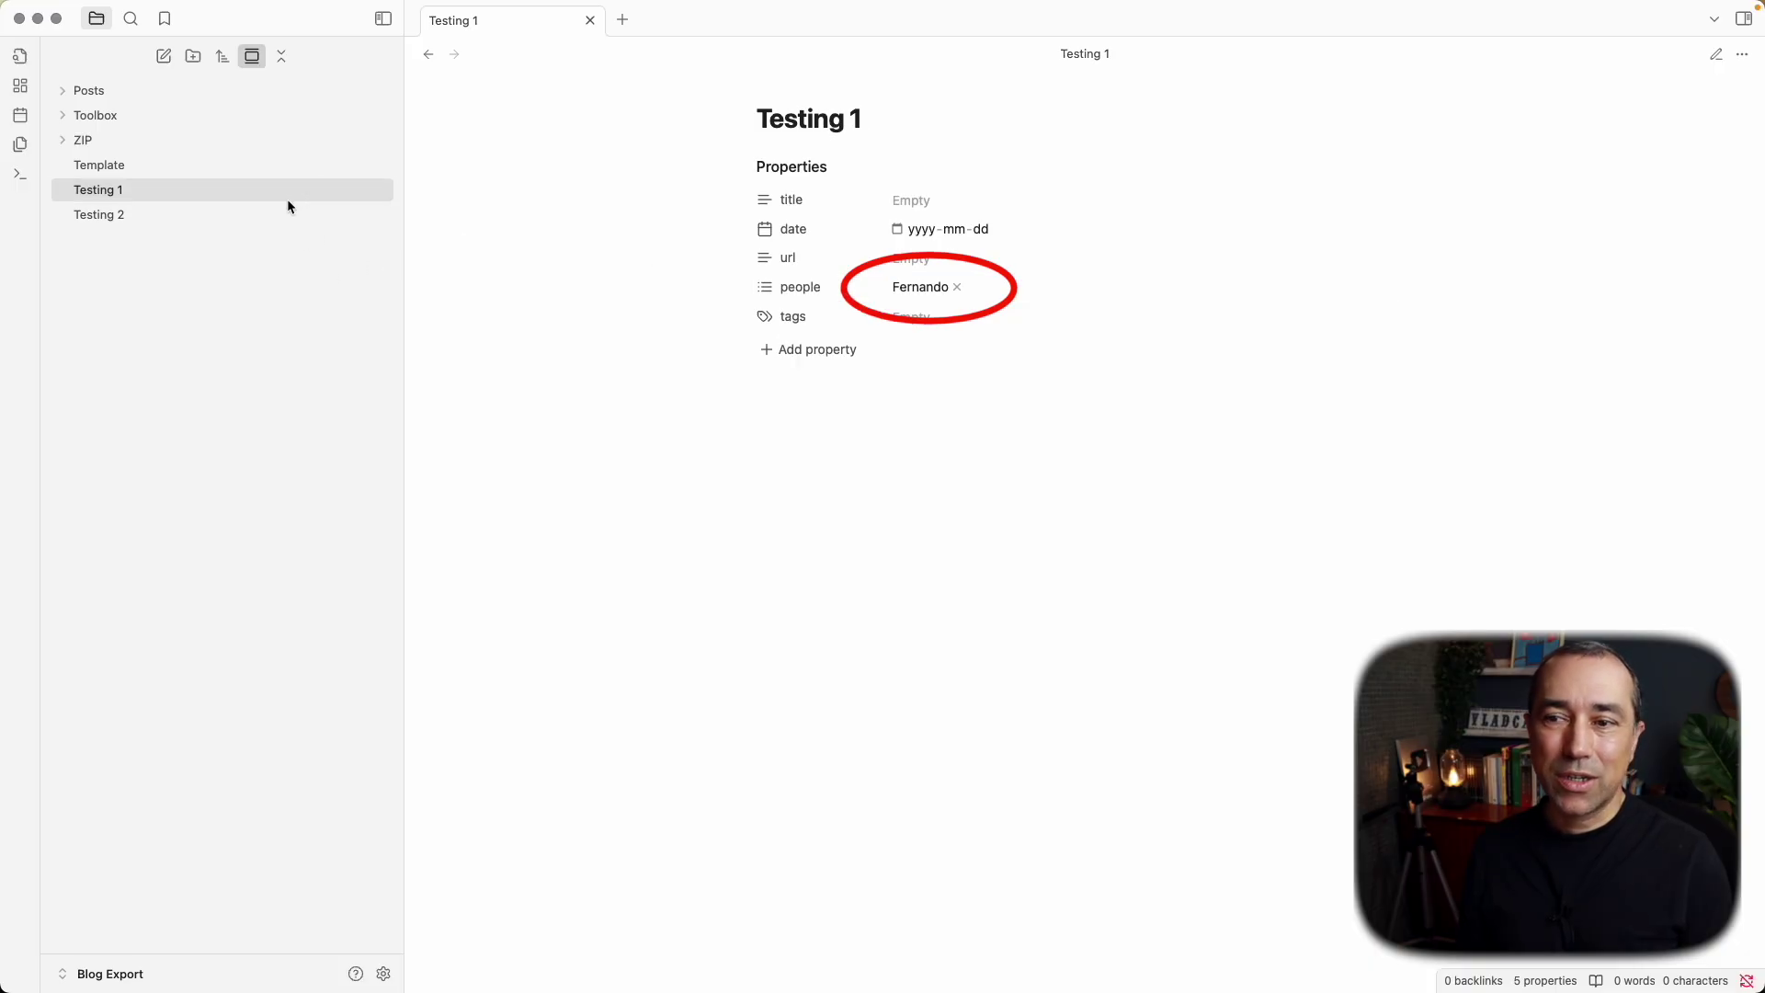